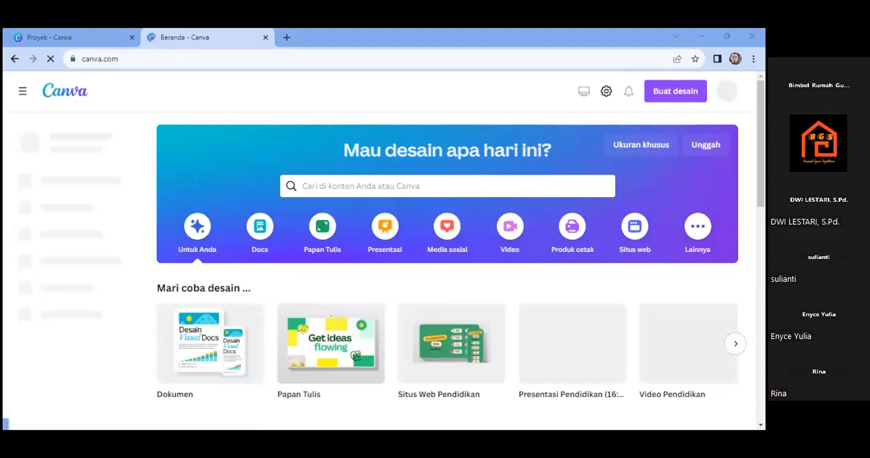
scroll(391, 265, down, 3)
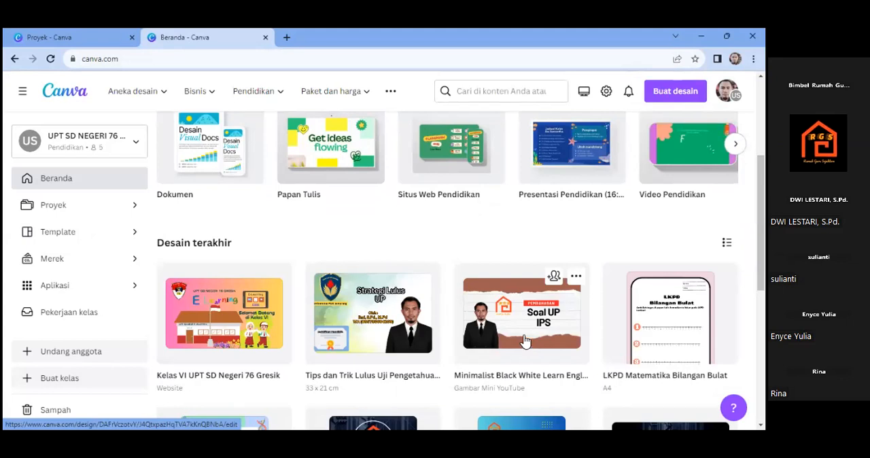
click(56, 205)
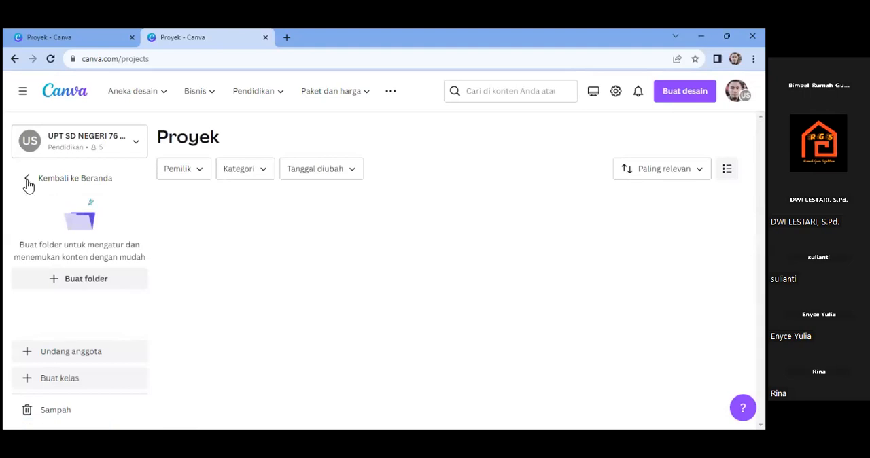
click(29, 185)
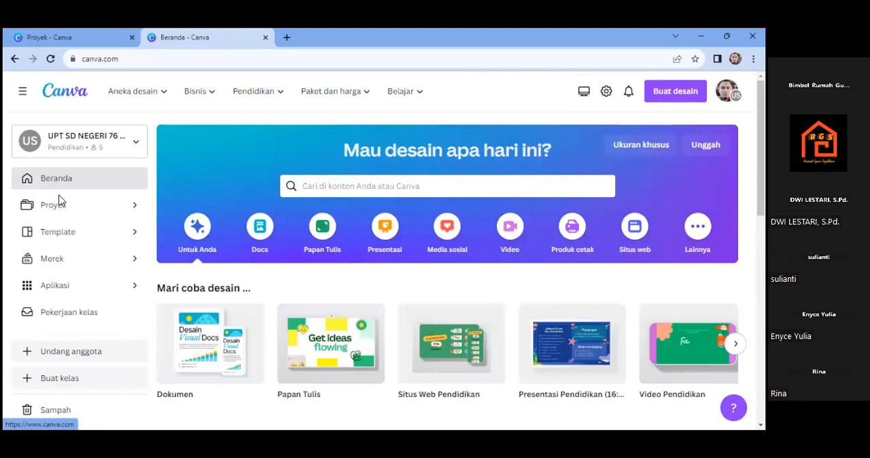
click(59, 215)
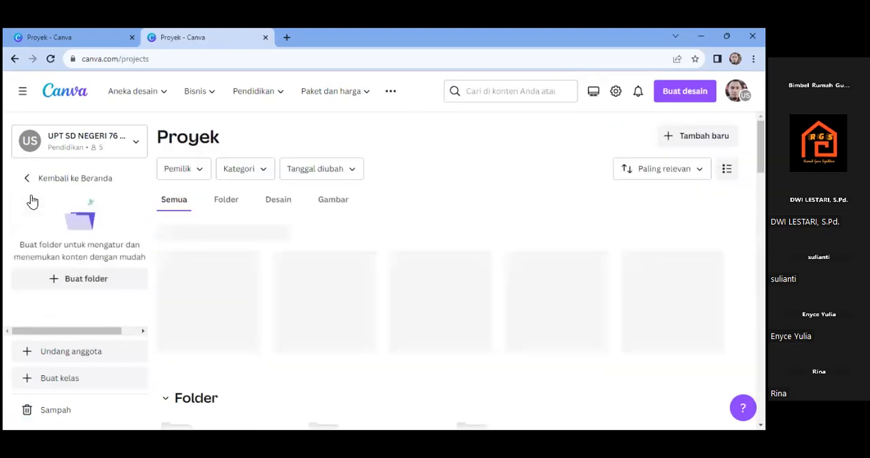
click(28, 179)
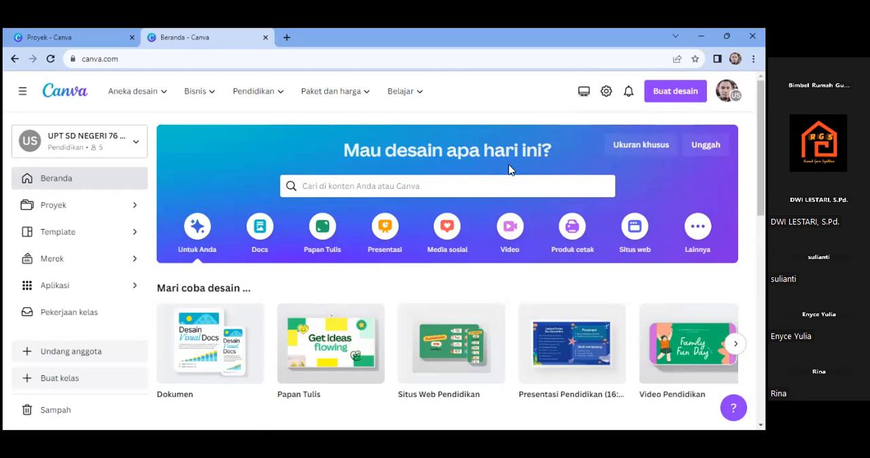
- Create a new blank design with a custom size of 21 cm wide by 33 cm high
click(632, 150)
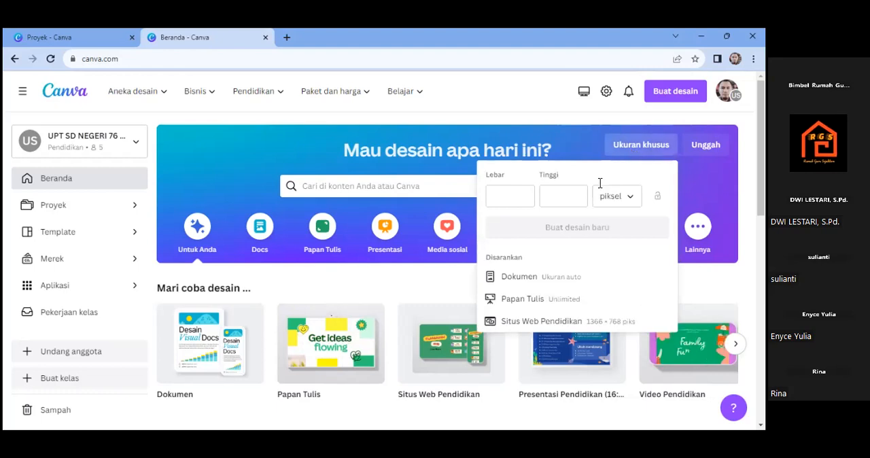
click(509, 199)
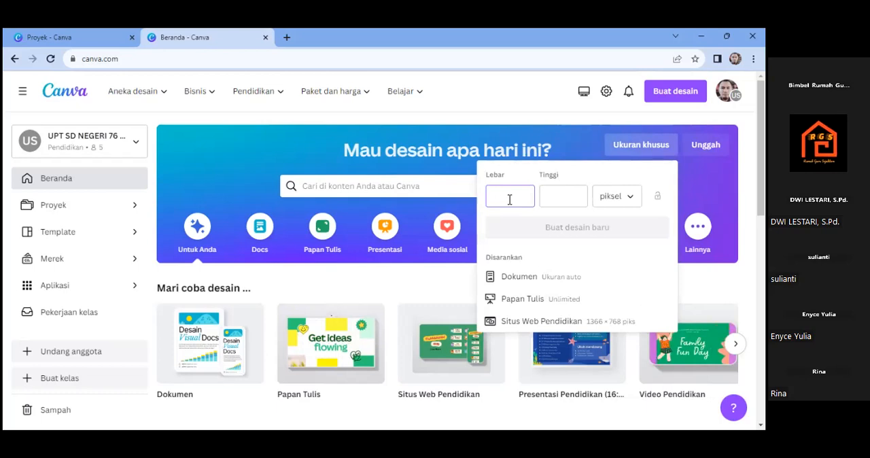
click(631, 198)
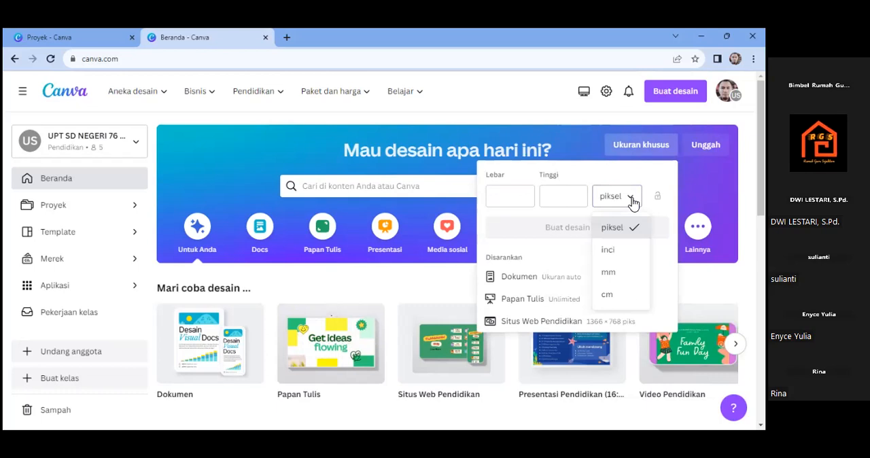
click(624, 295)
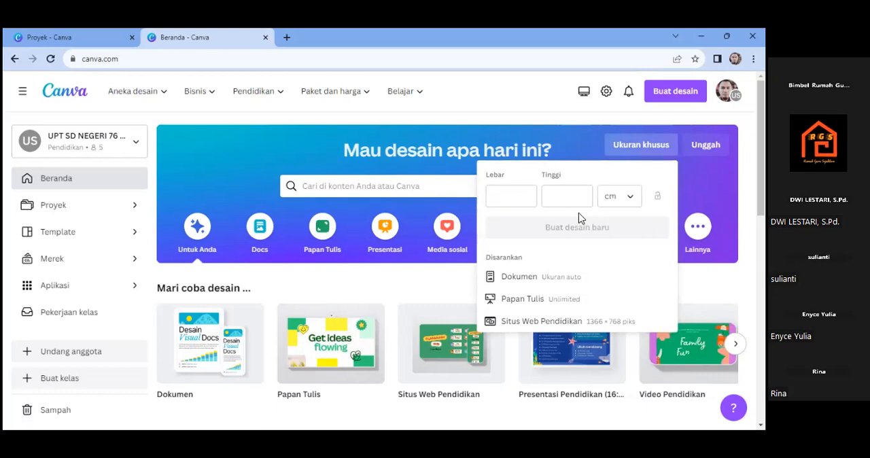
click(493, 191)
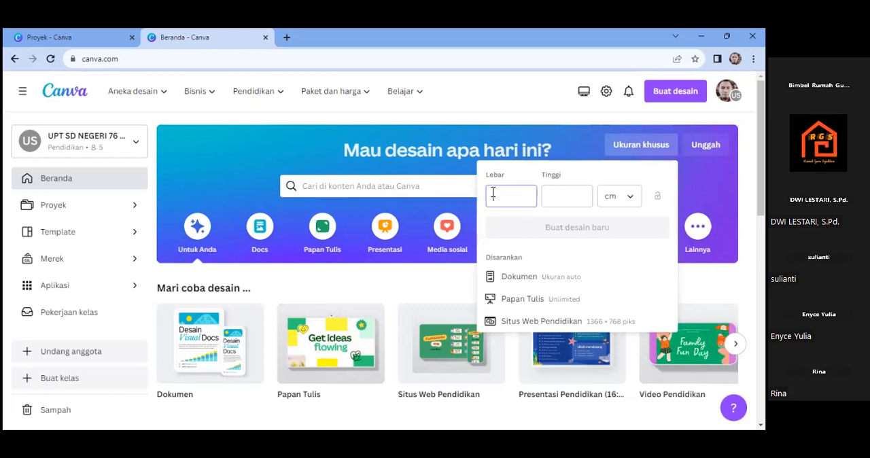
text(21)
click(554, 195)
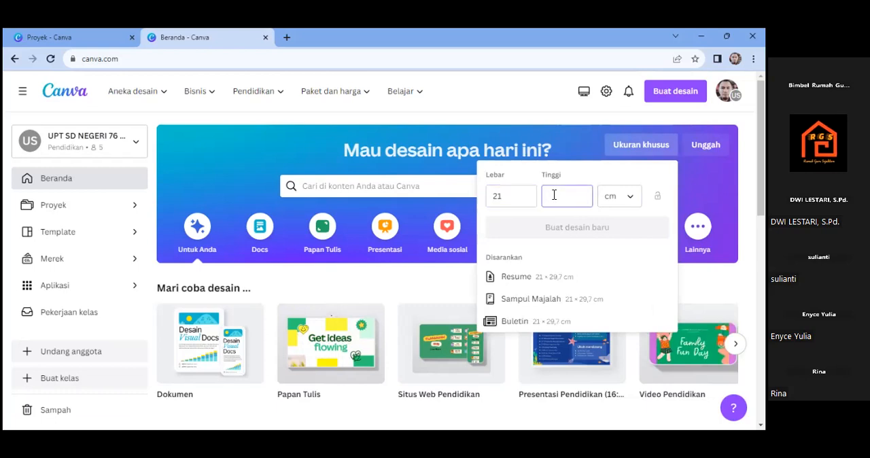
text(33)
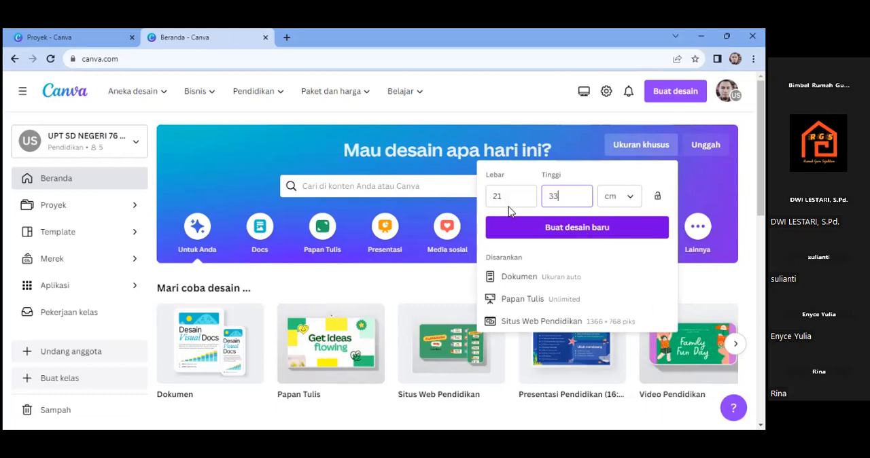
click(567, 230)
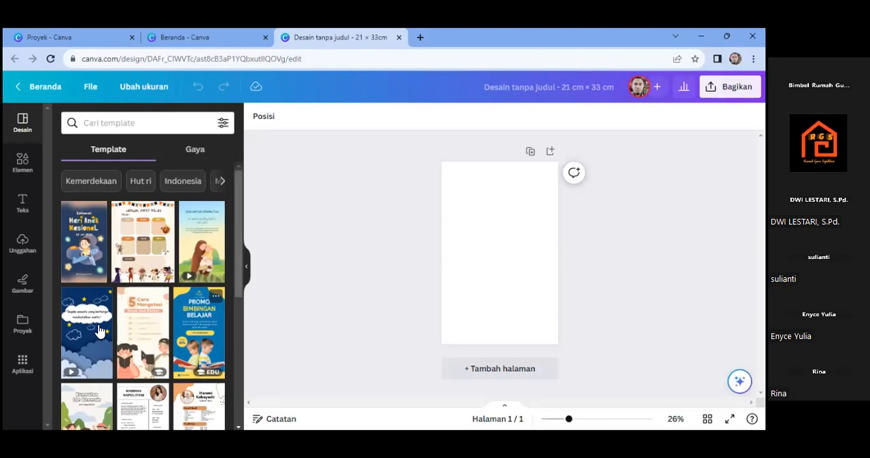
- Apply the blue and yellow "Promo Bimbingan Belajar" Instagram Story template to the blank page
click(190, 315)
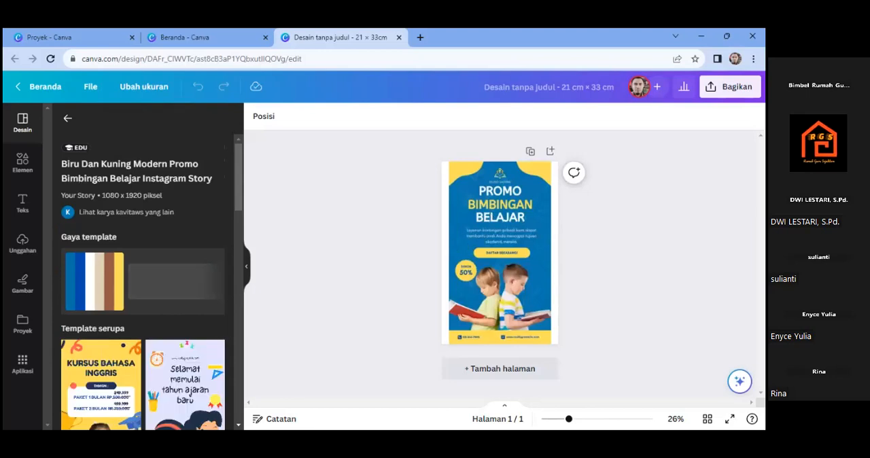
click(500, 261)
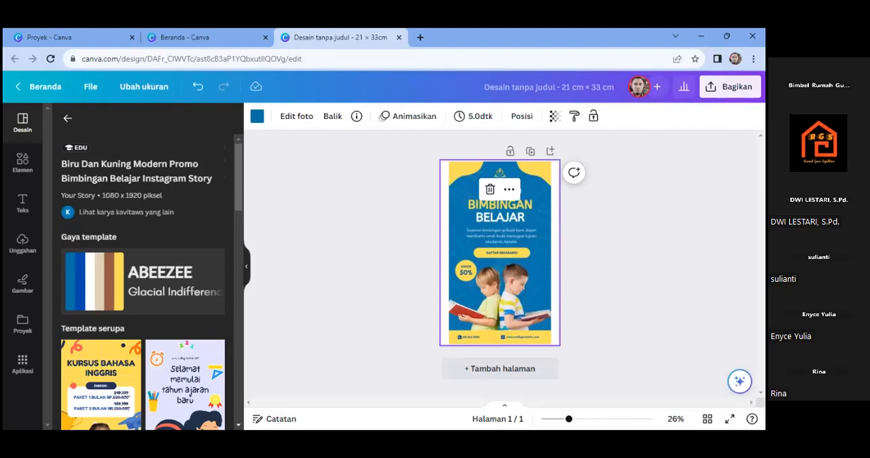
key(Delete)
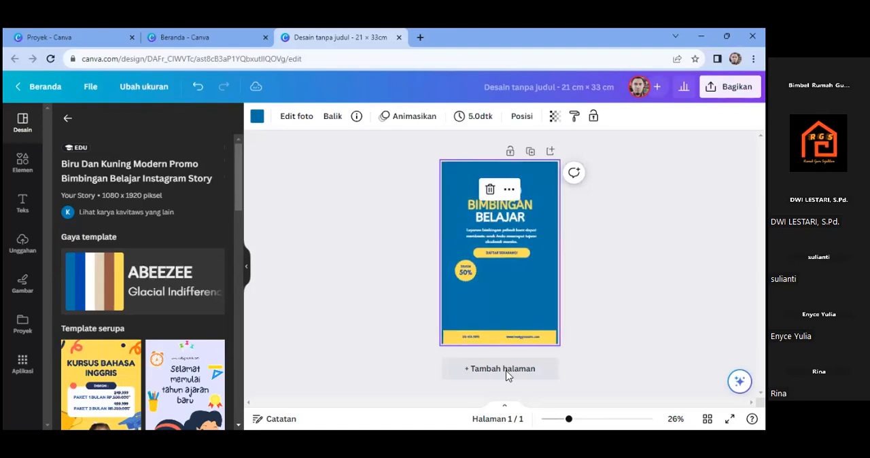
- Replace the word PROMO in the first line of the cover heading with CERITA
click(508, 218)
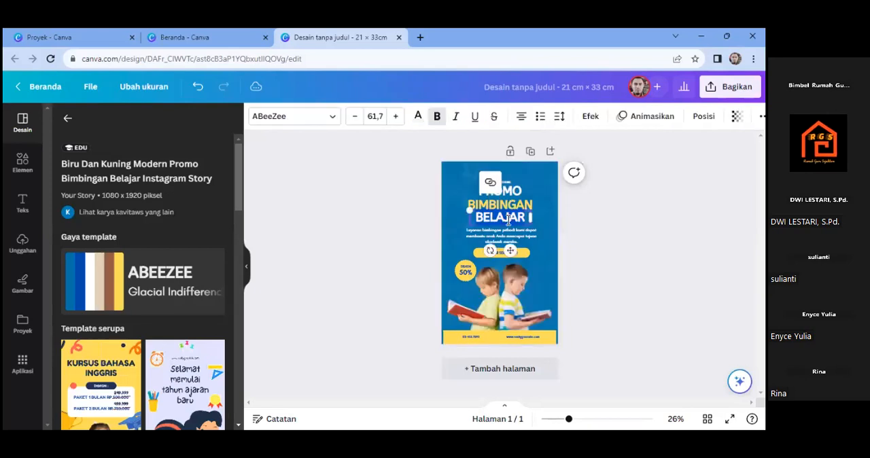
click(503, 206)
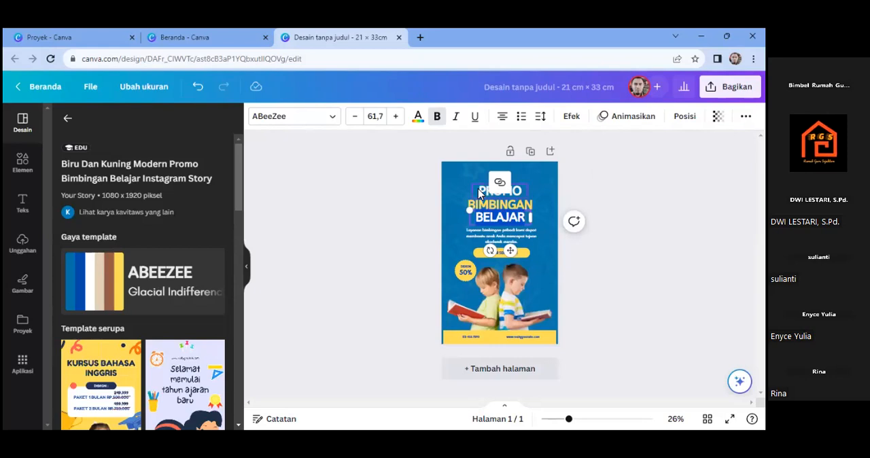
click(480, 190)
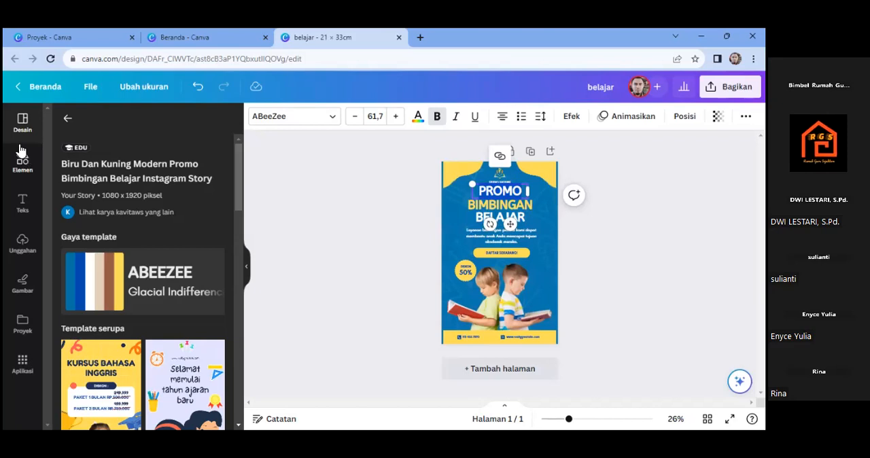
click(68, 118)
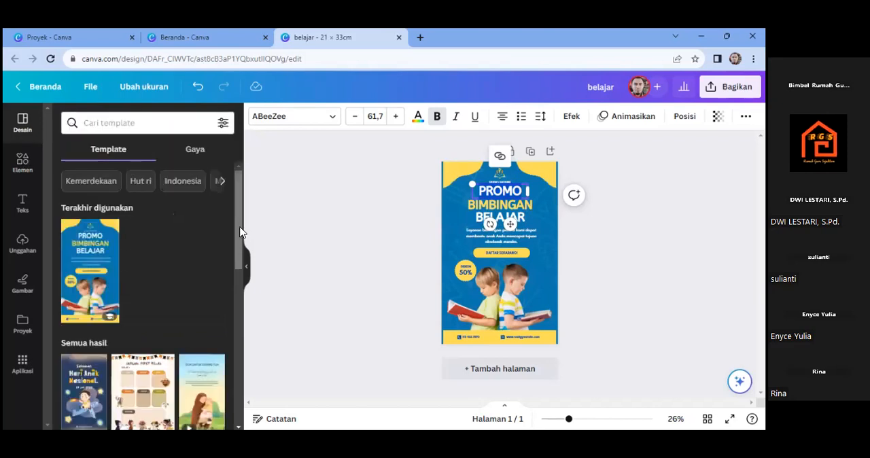
drag(240, 232, 238, 200)
drag(237, 252, 231, 365)
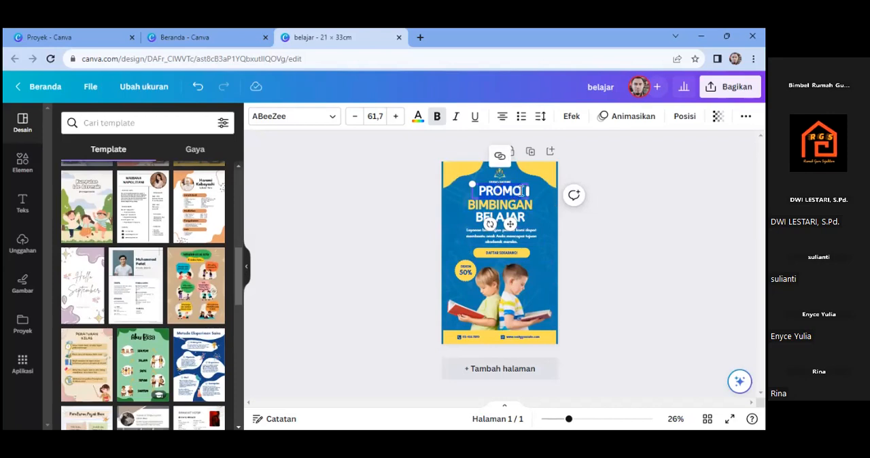
key(BackSpace)
key(BackSpace)
key(BackSpace)
key(BackSpace)
key(BackSpace)
text(CERITA)
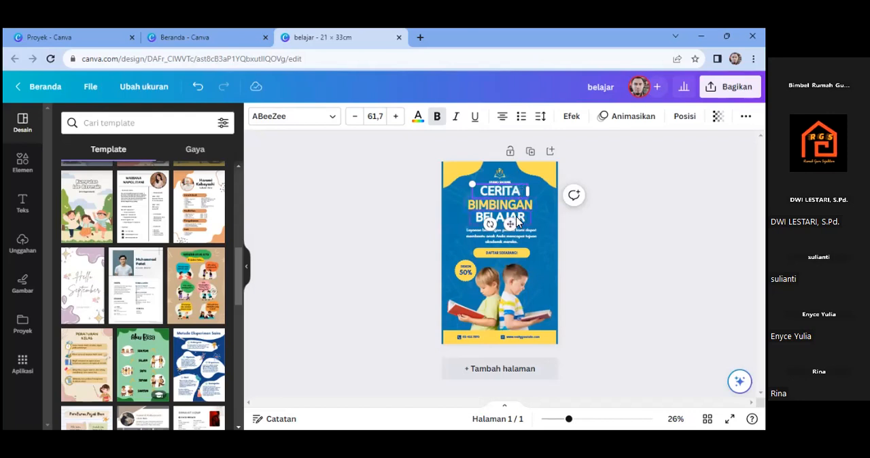
- Change the cover heading's second line, BIMBINGAN, to MALING and its third line, BELAJAR, to KUNDANG
click(516, 219)
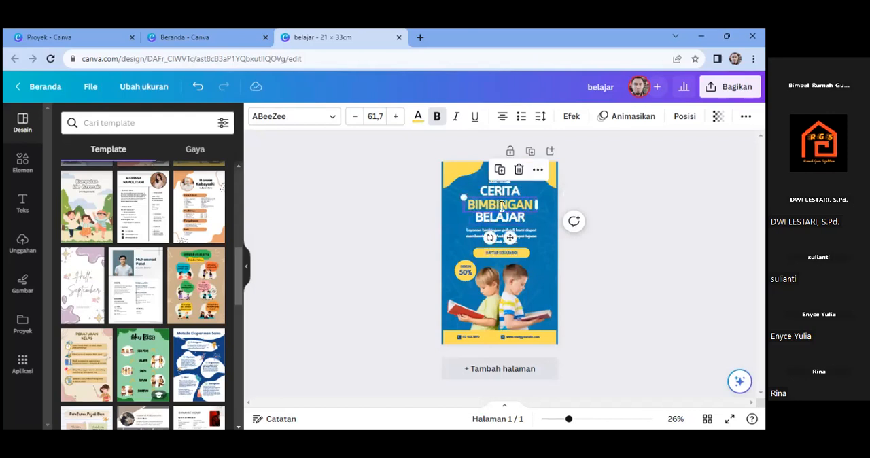
double_click(501, 205)
text(MALING)
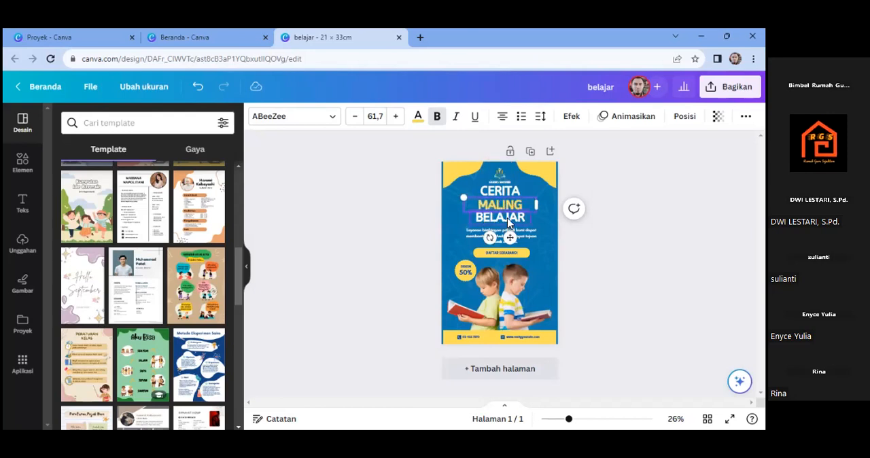
click(509, 220)
click(509, 219)
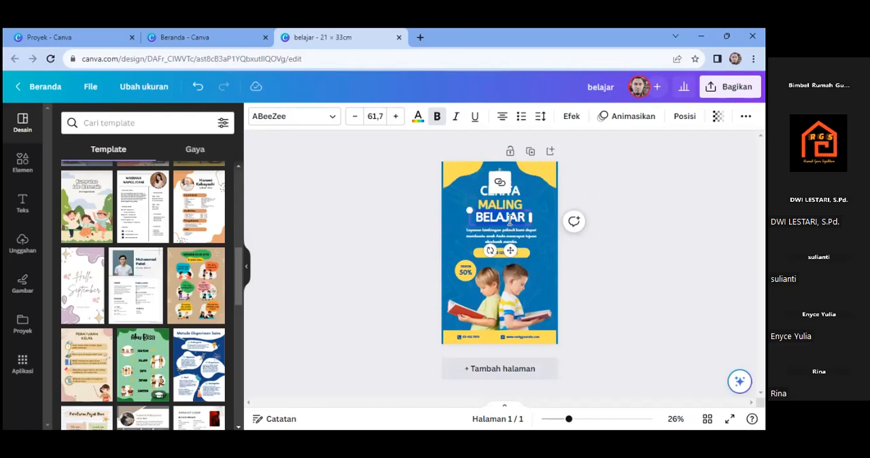
text(KUNDA)
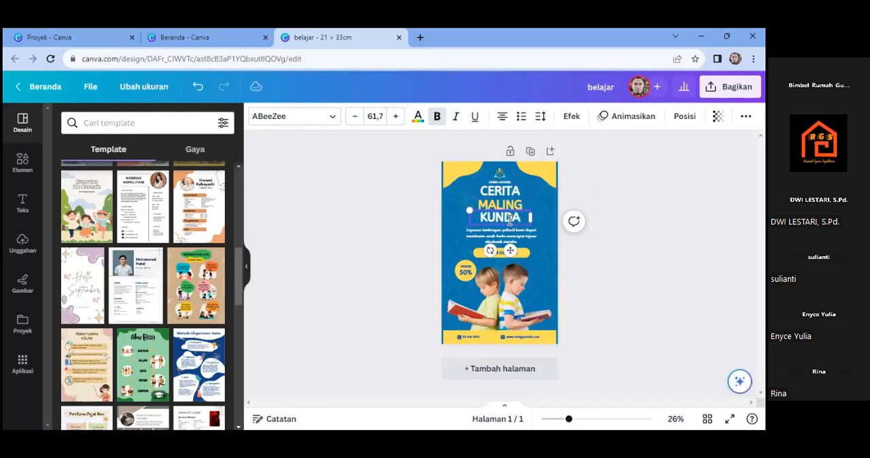
text(NGI)
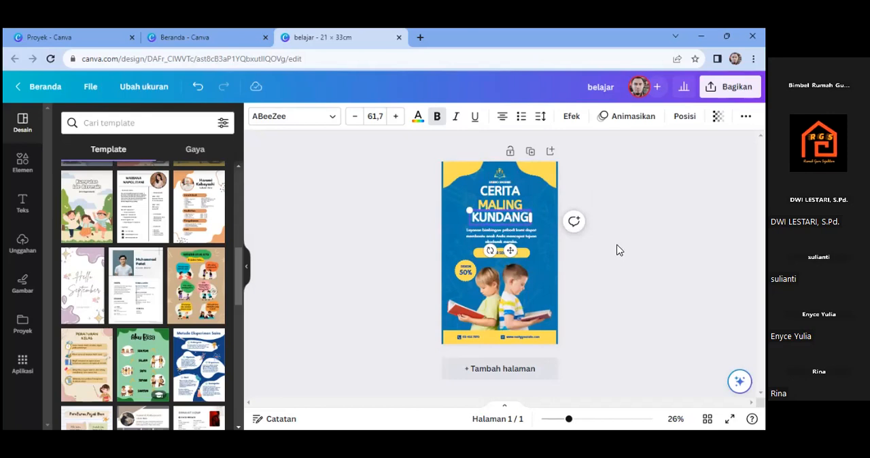
click(618, 250)
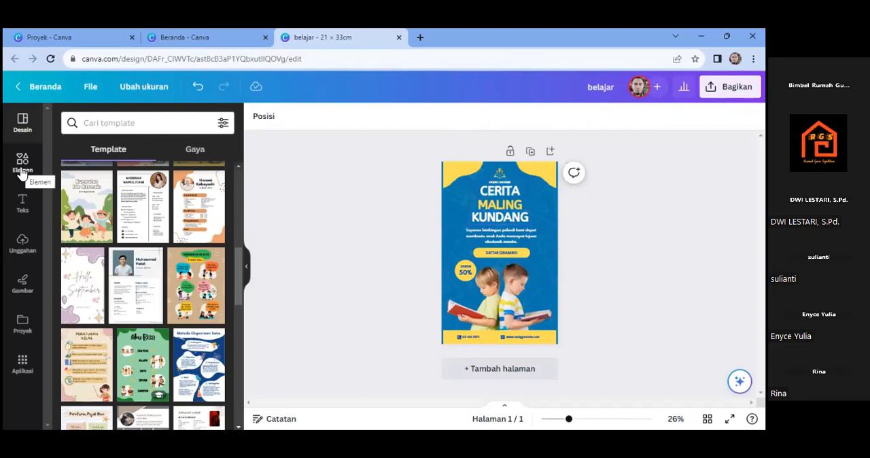
- Add a second page after the cover and insert a default subheading text box on it
click(512, 375)
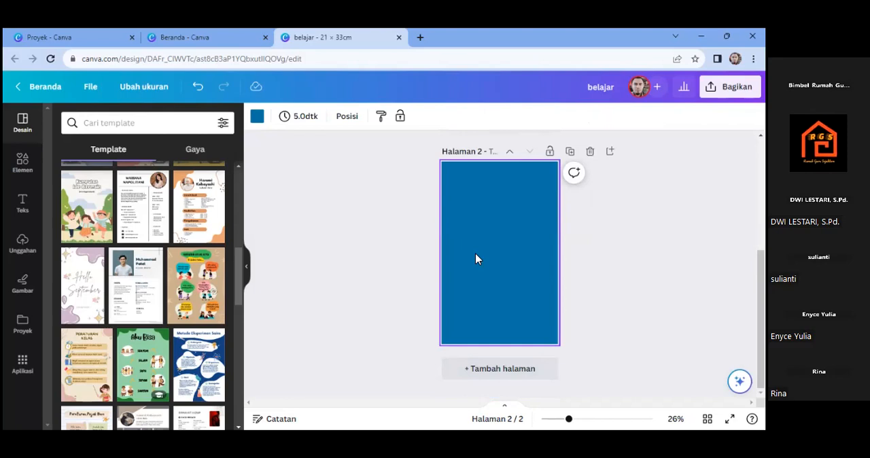
click(22, 204)
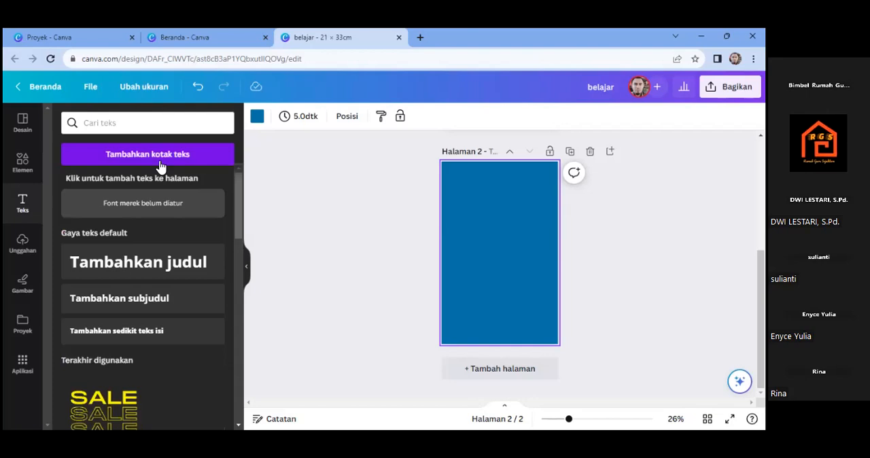
click(142, 310)
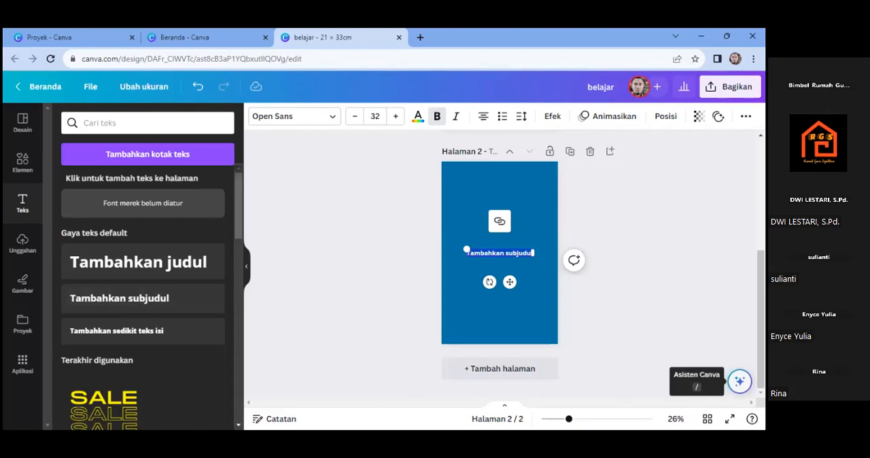
- Open the page 2 subheading text for editing with Tulisan Ajaib and clear the prefilled prompt
click(740, 381)
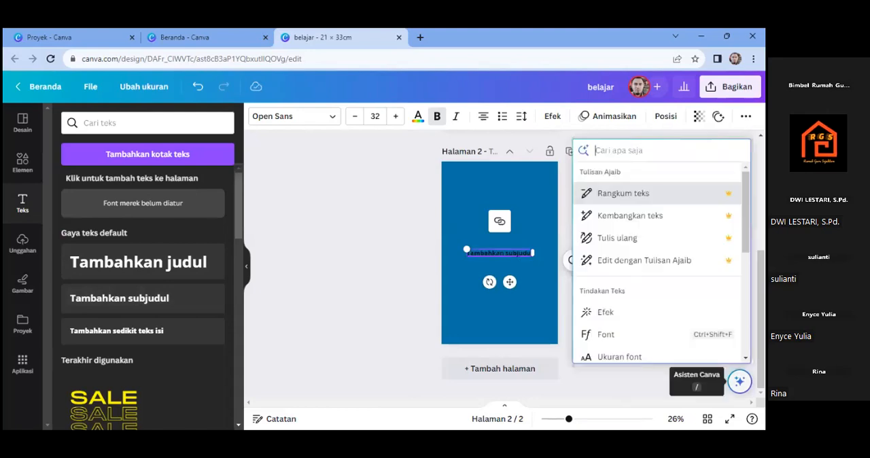
click(644, 261)
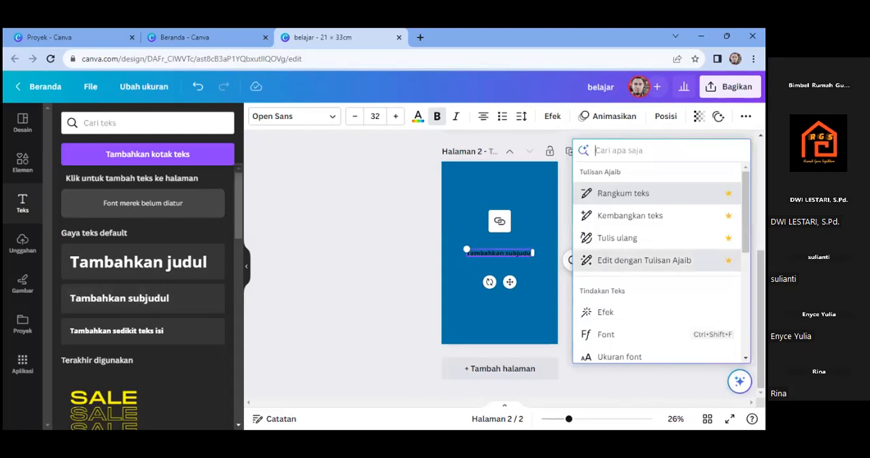
key(BackSpace)
key(BackSpace)
key(BackSpace)
key(BackSpace)
key(BackSpace)
key(BackSpace)
key(BackSpace)
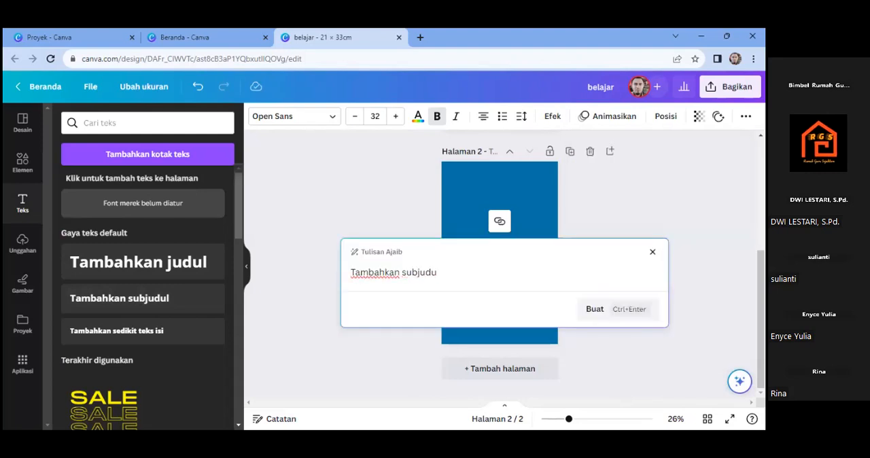
key(BackSpace)
key(BackSpace)
key(BackSpace)
key(BackSpace)
key(BackSpace)
key(BackSpace)
key(BackSpace)
key(BackSpace)
key(BackSpace)
key(BackSpace)
key(BackSpace)
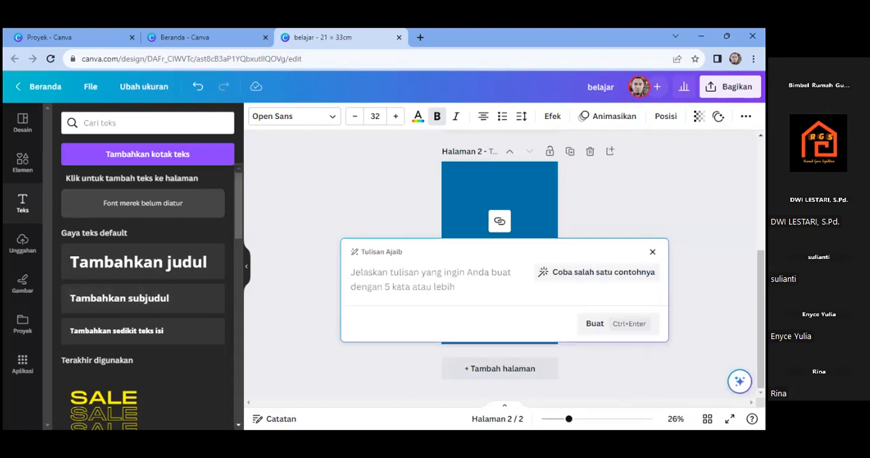
- Try to generate the page text in Tulisan Ajaib with the prompt "Buatkan saya cerita kundang"
text(Buatkan saya cerita kundang)
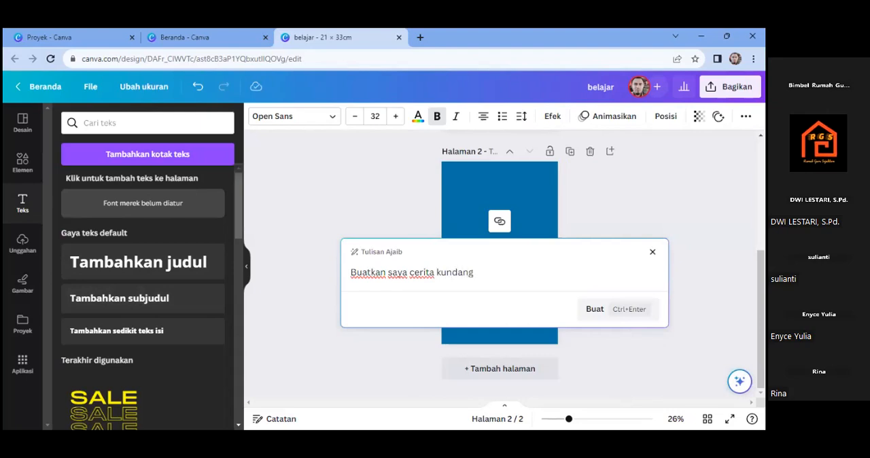
click(589, 312)
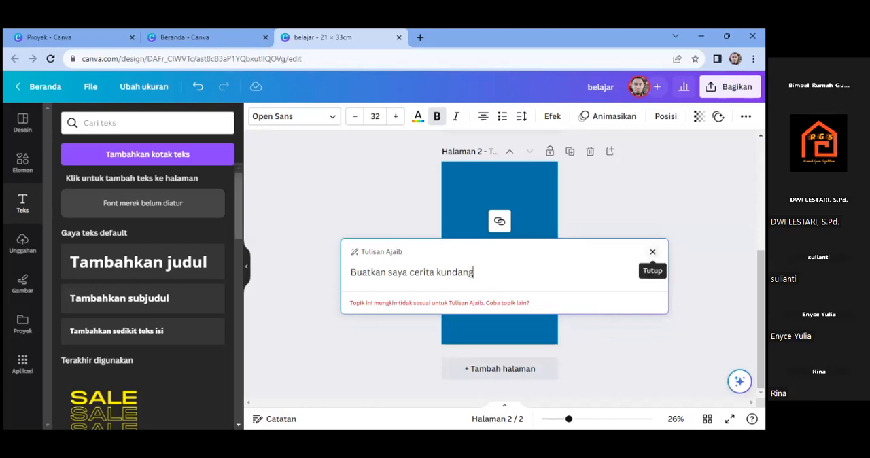
- Insert the word "maling" before "kundang" in the Tulisan Ajaib prompt and generate the story text
click(437, 275)
text(maling)
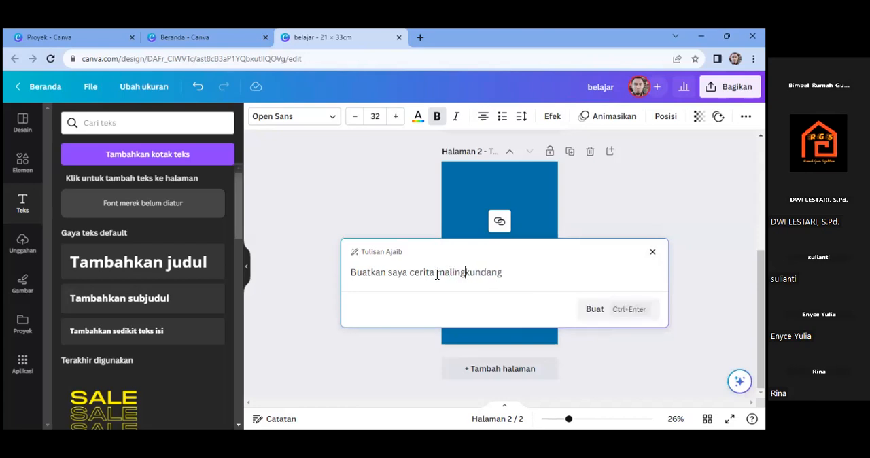
click(591, 311)
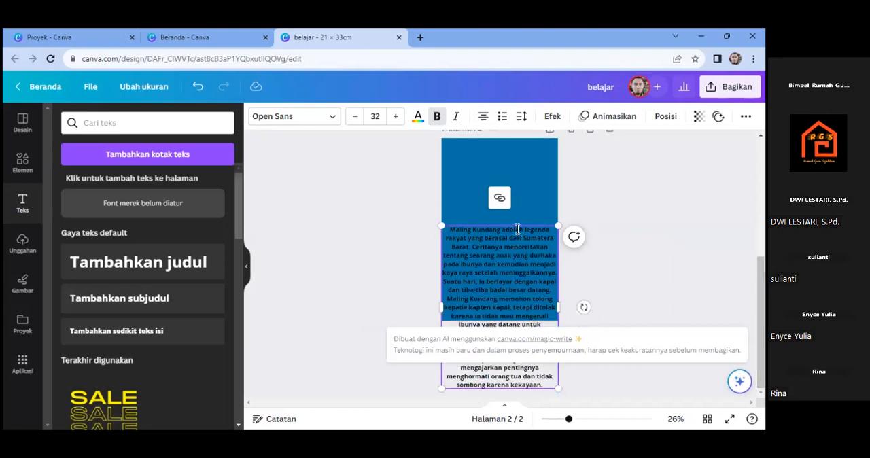
- Move the story text box up so it fits within page 2, and duplicate that page
drag(515, 179, 518, 167)
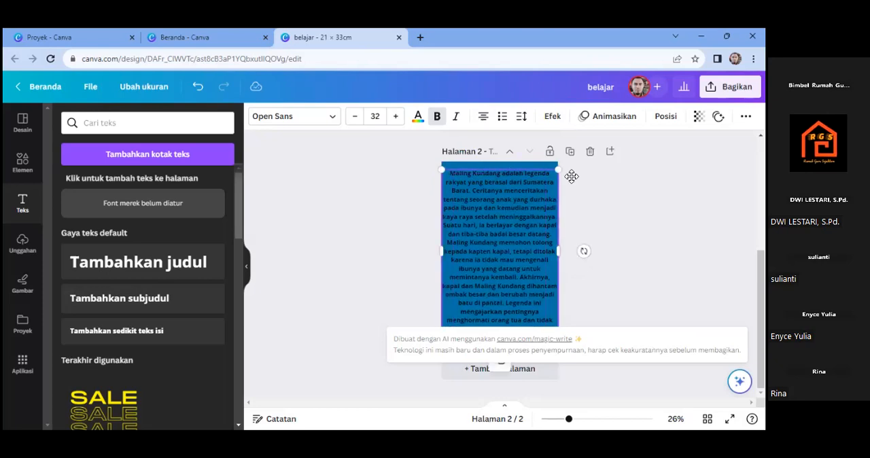
click(646, 235)
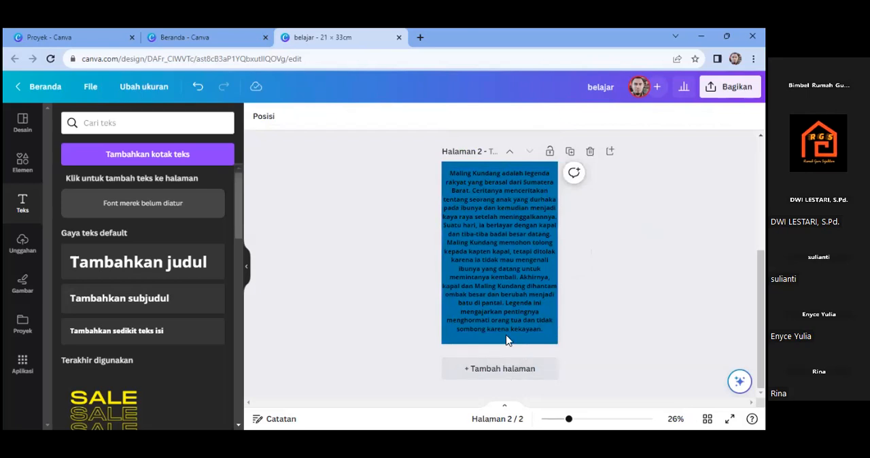
click(569, 152)
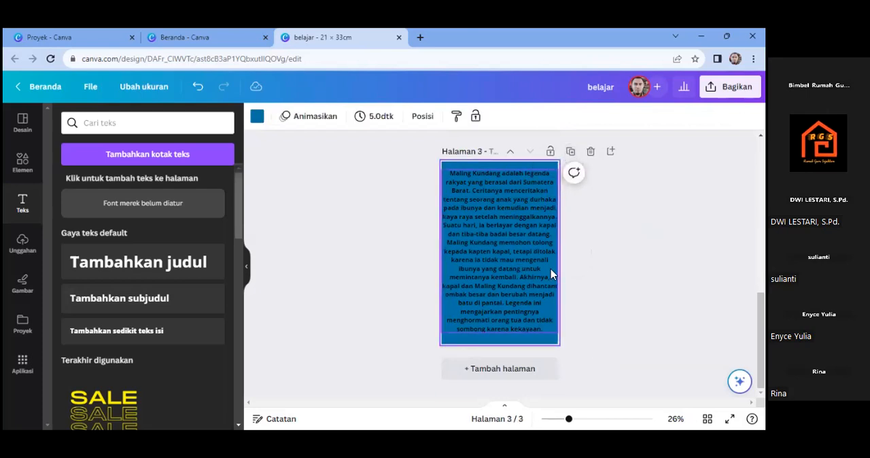
- Delete the page 2 story text from "Suatu hari" to the end, keeping only the opening sentences
scroll(500, 266, up, 3)
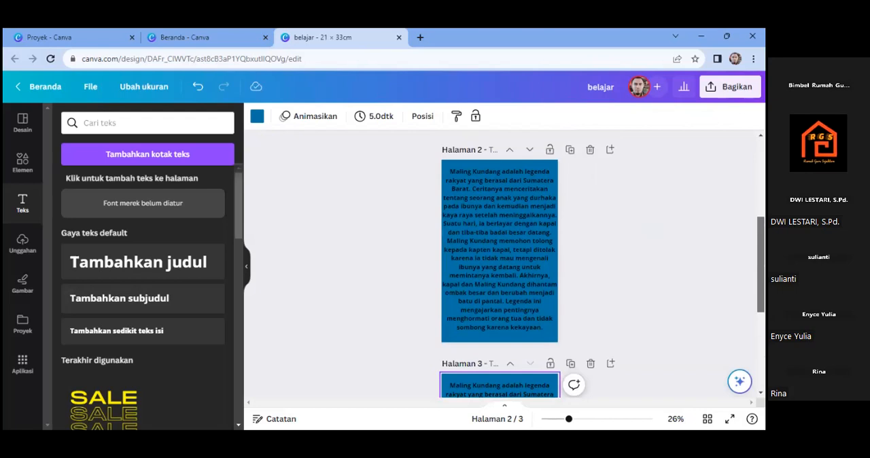
click(533, 322)
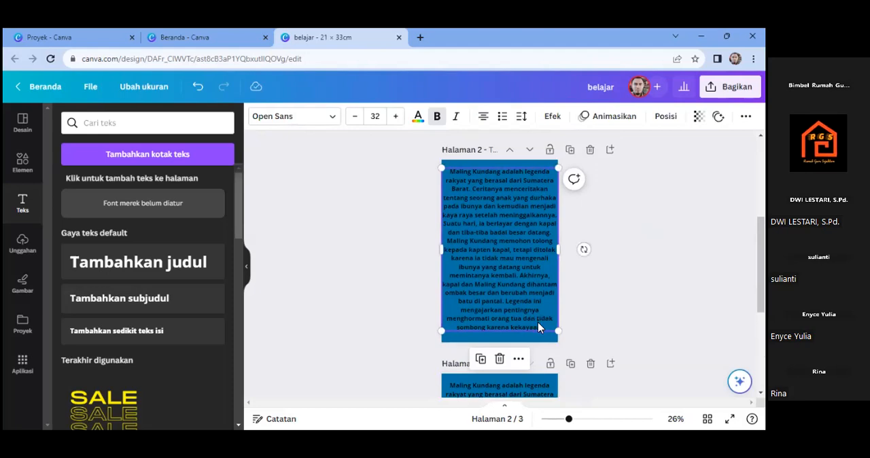
double_click(544, 329)
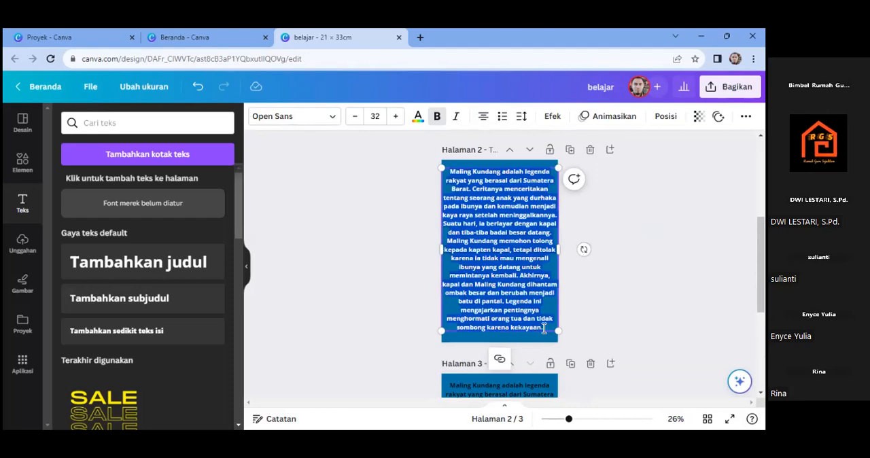
click(544, 329)
drag(544, 329, 494, 218)
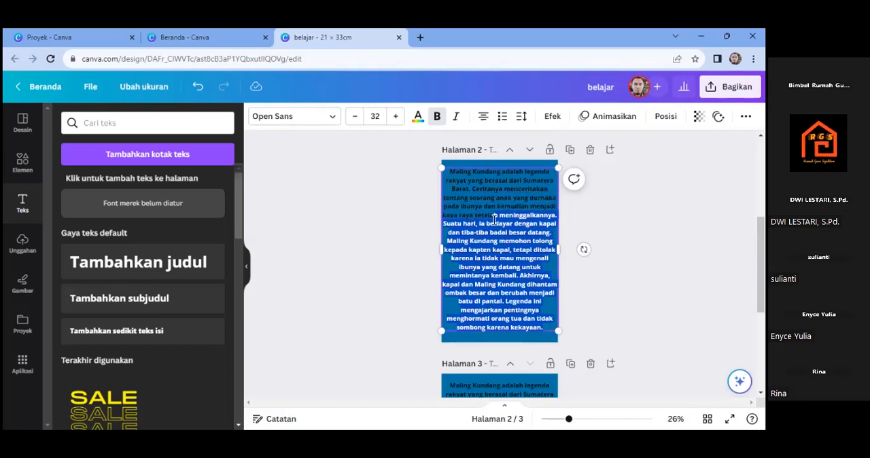
drag(494, 218, 446, 227)
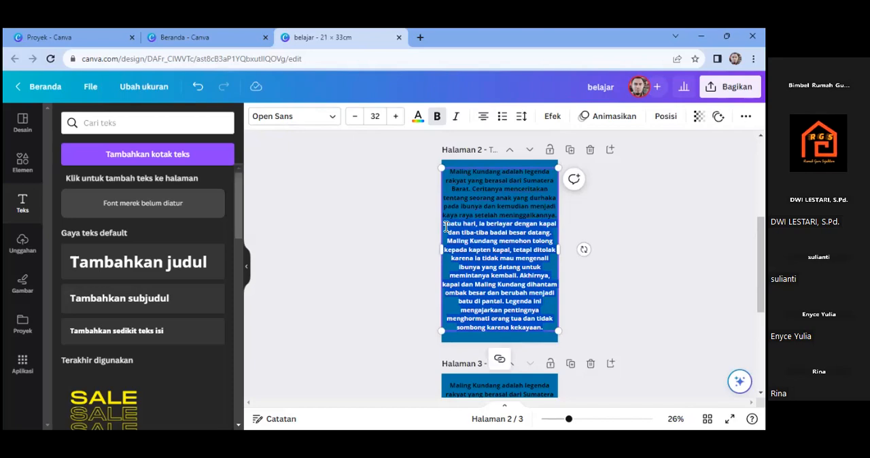
key(BackSpace)
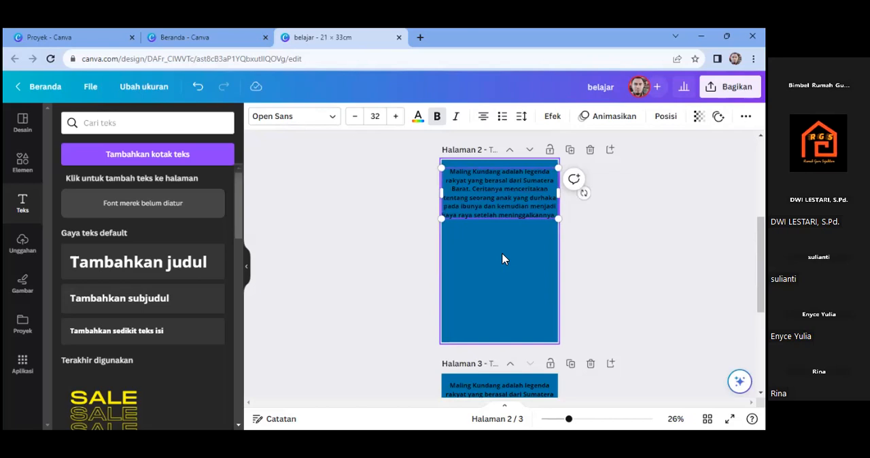
key(Escape)
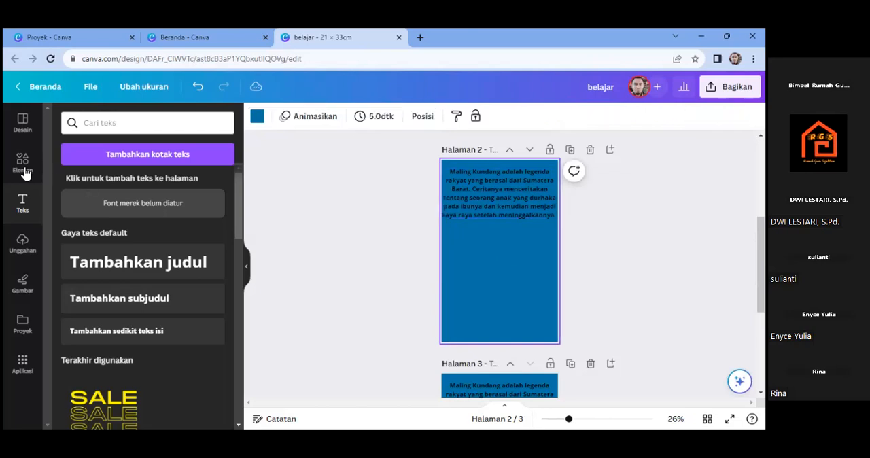
- Search the elements for "gambar maling kundang" and browse the graphics results for a suitable illustration
click(24, 171)
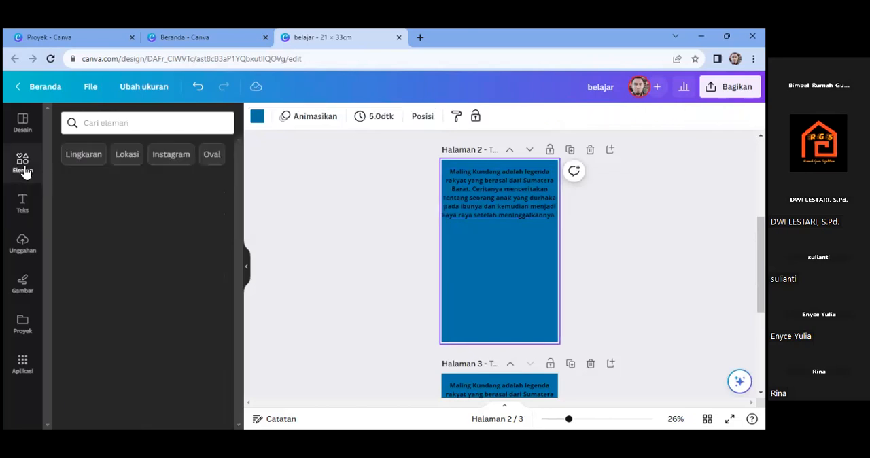
click(98, 127)
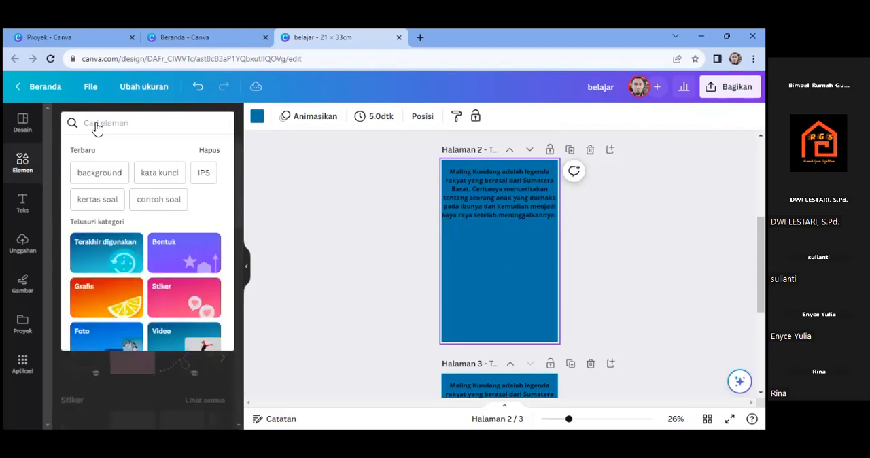
text(gamb)
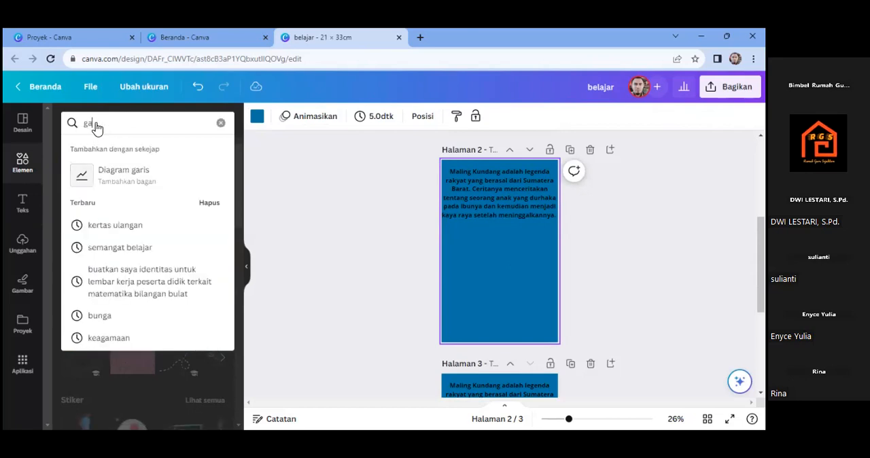
text(ra maling )
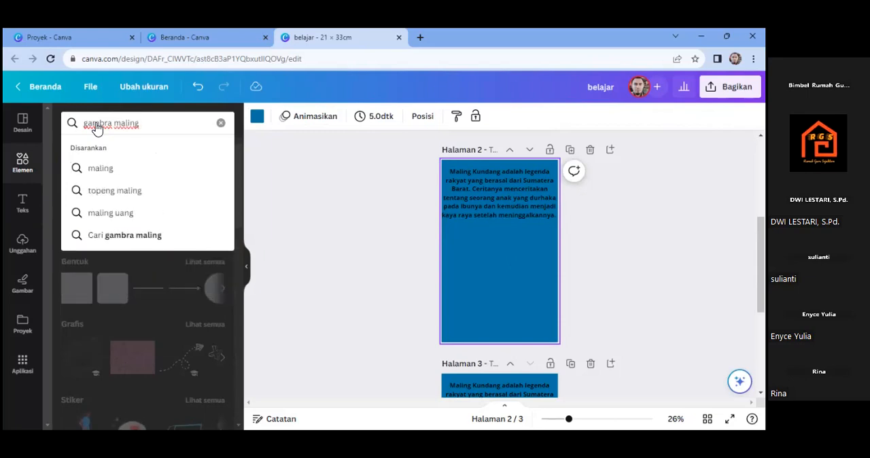
text(kundang)
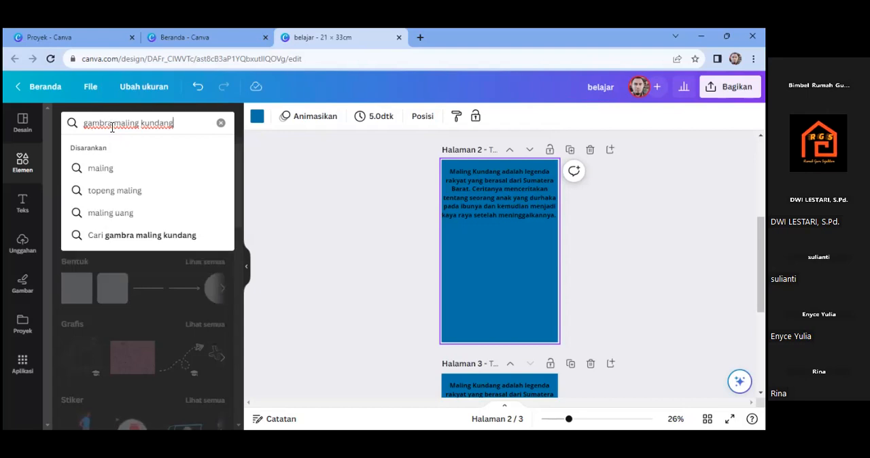
click(112, 126)
key(BackSpace)
key(BackSpace)
key(BackSpace)
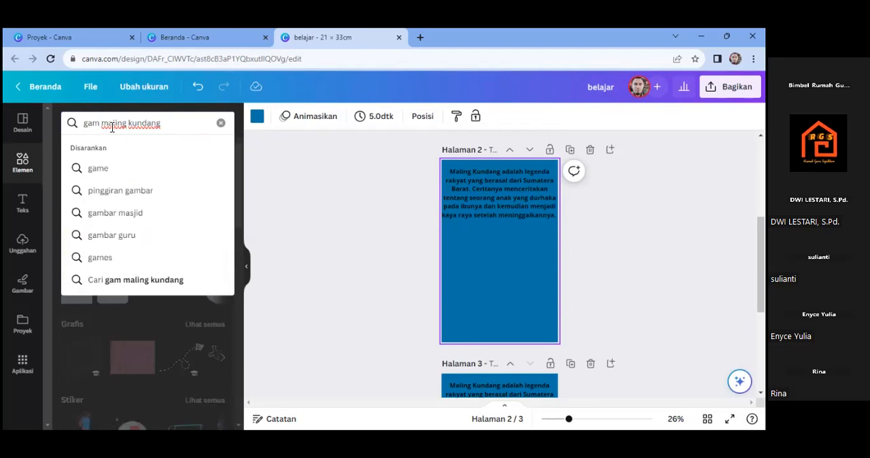
text(bar)
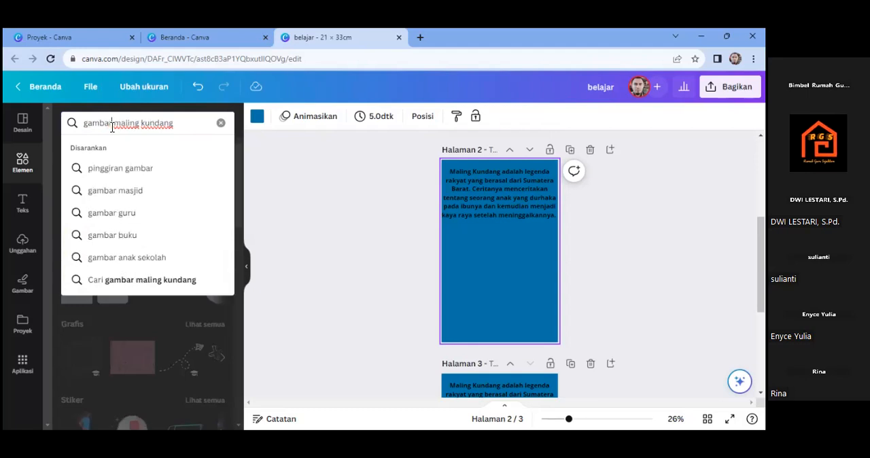
key(Return)
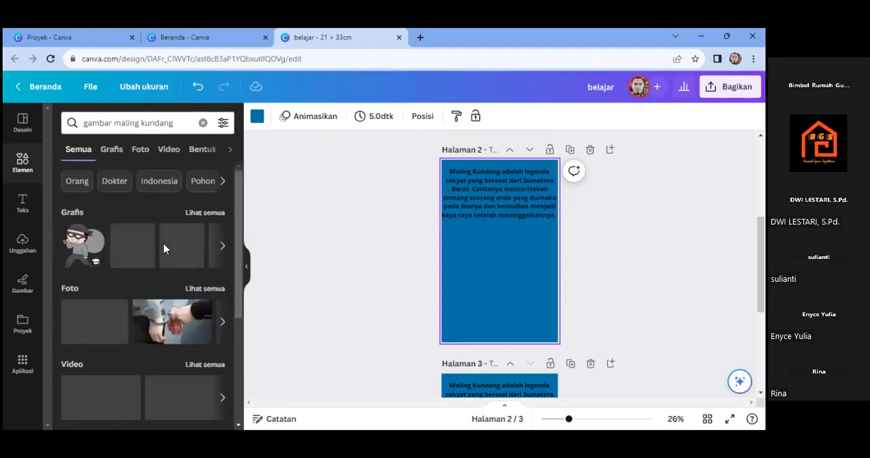
click(222, 247)
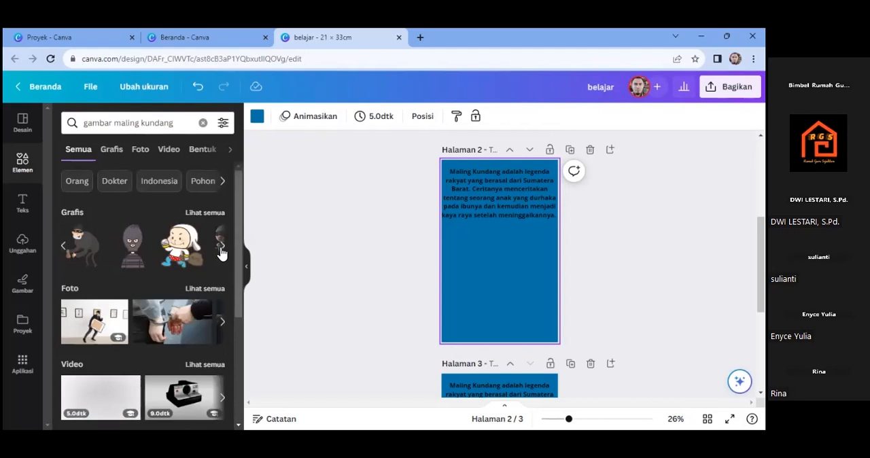
click(222, 248)
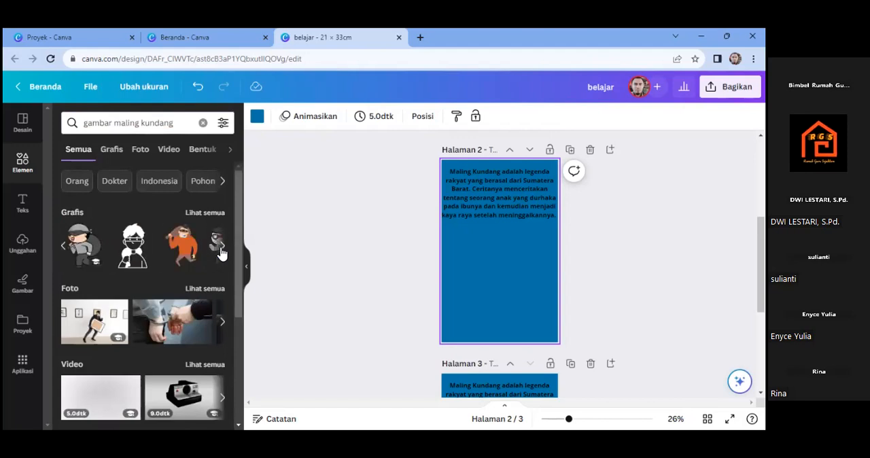
click(222, 248)
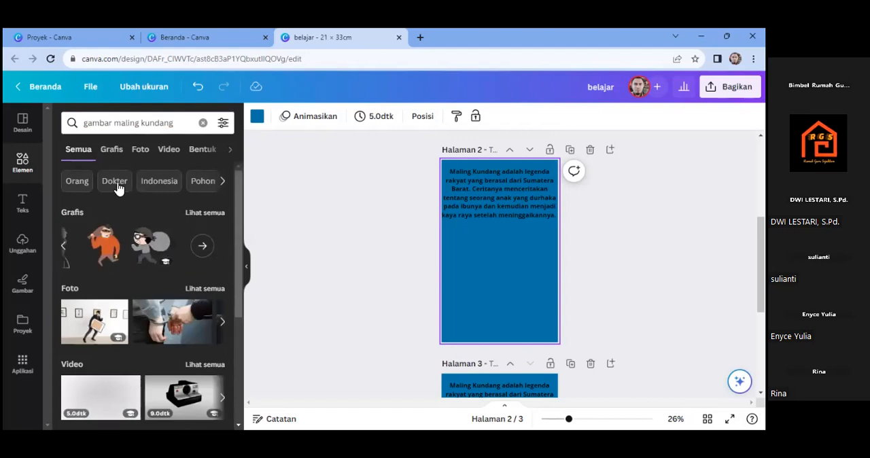
- Search the elements for "gambar orang" and place the orange-haired man graphic below the story text on page 2
click(203, 123)
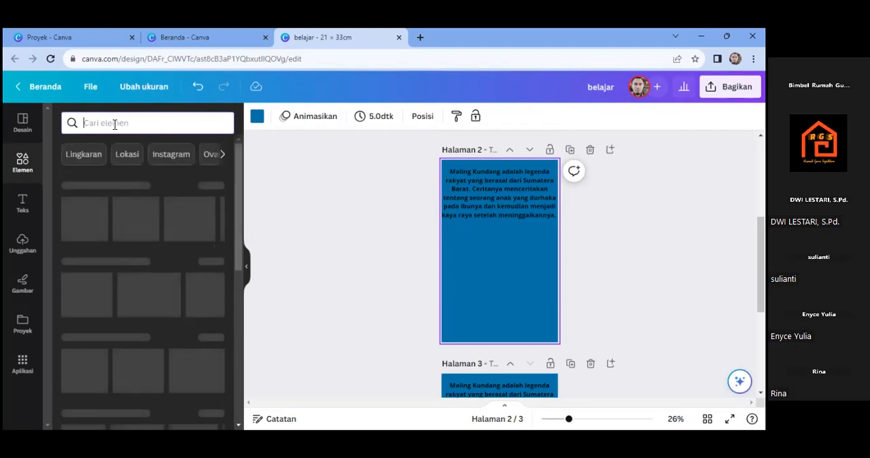
text(gam)
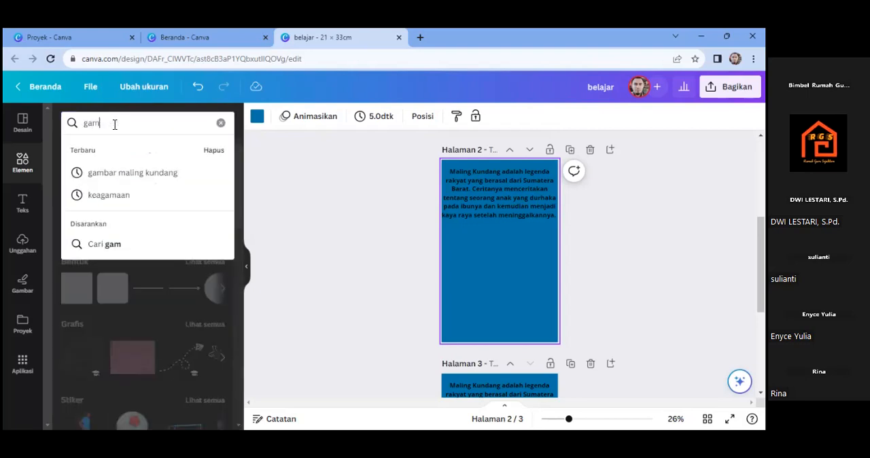
text(bar o)
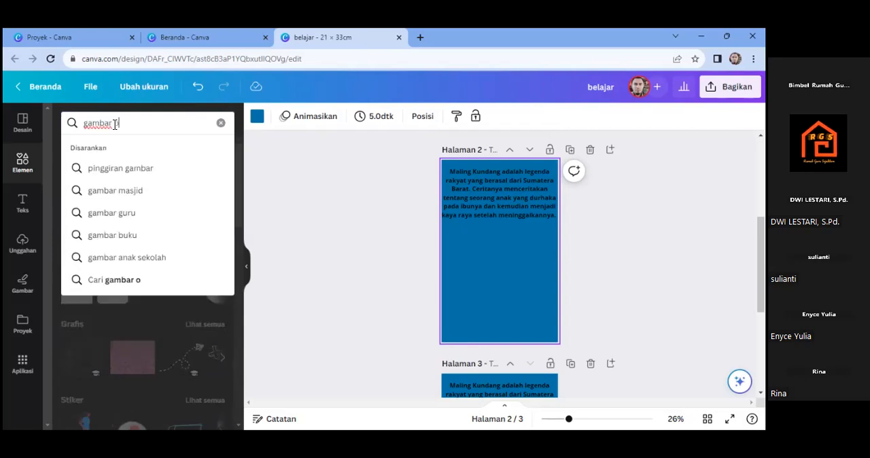
text(rang)
key(Return)
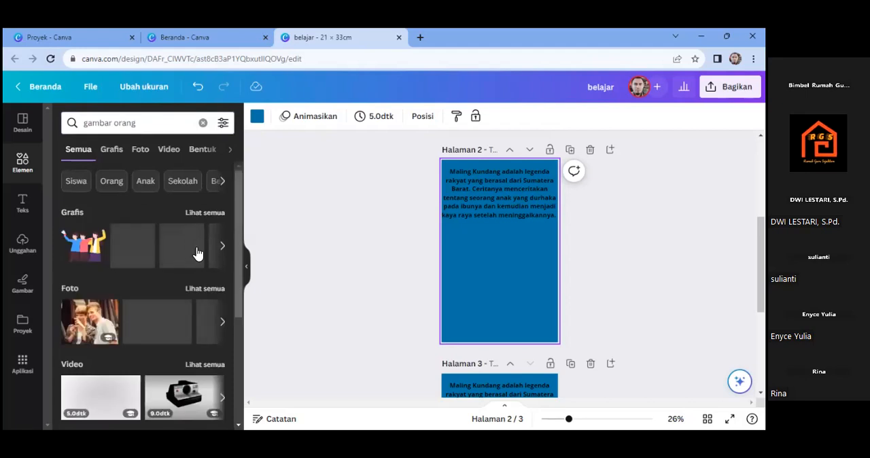
click(226, 249)
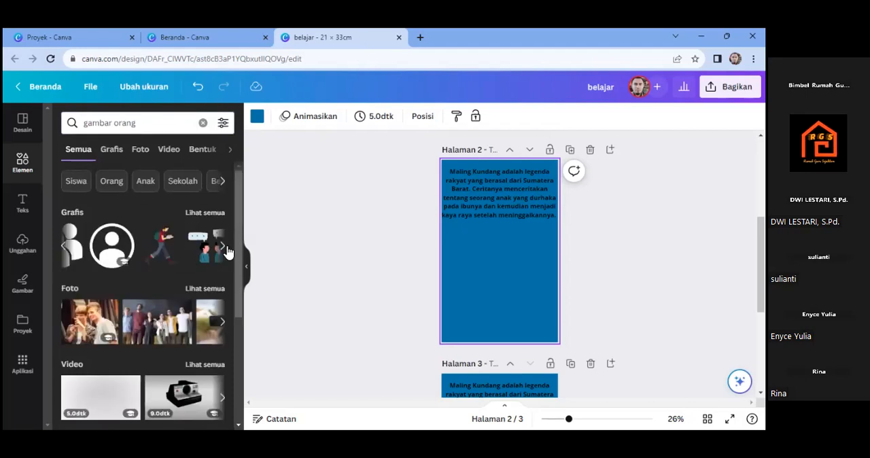
click(222, 247)
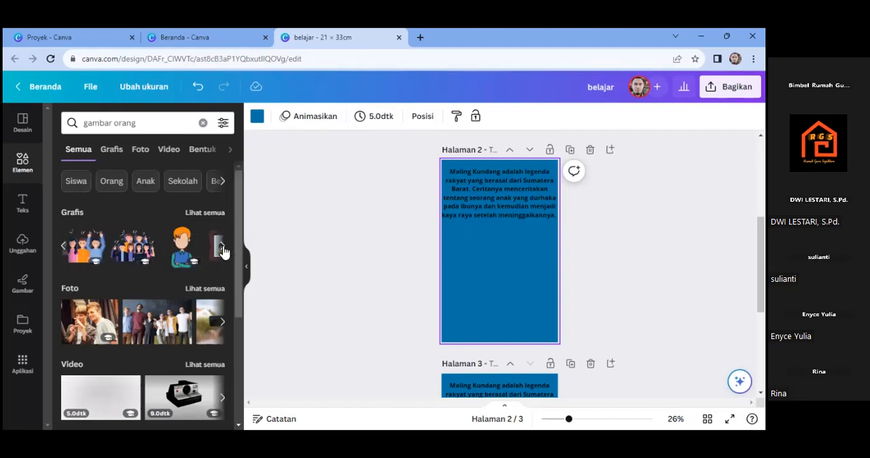
click(223, 249)
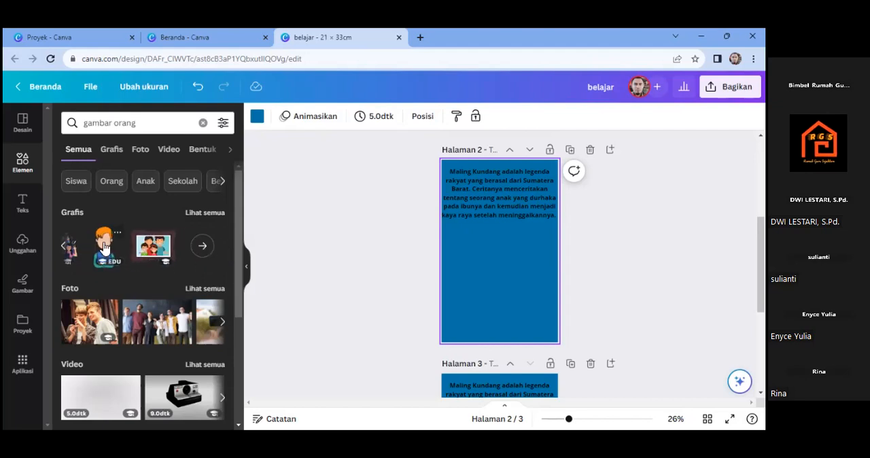
click(104, 248)
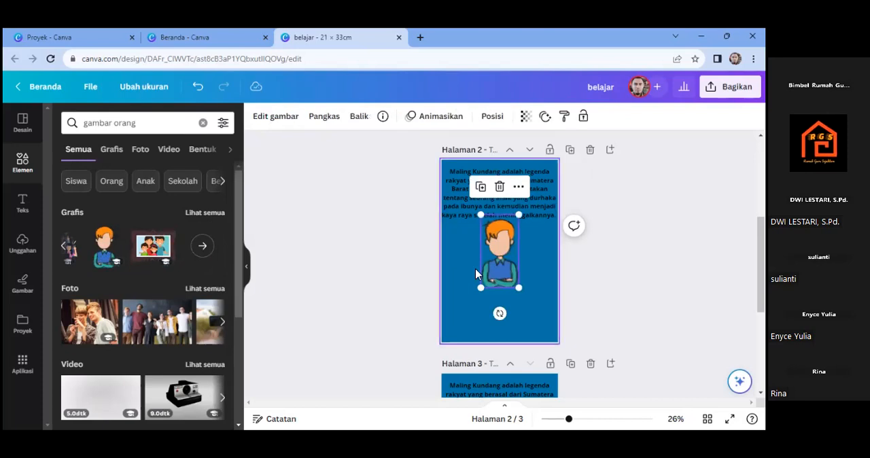
drag(494, 270, 475, 286)
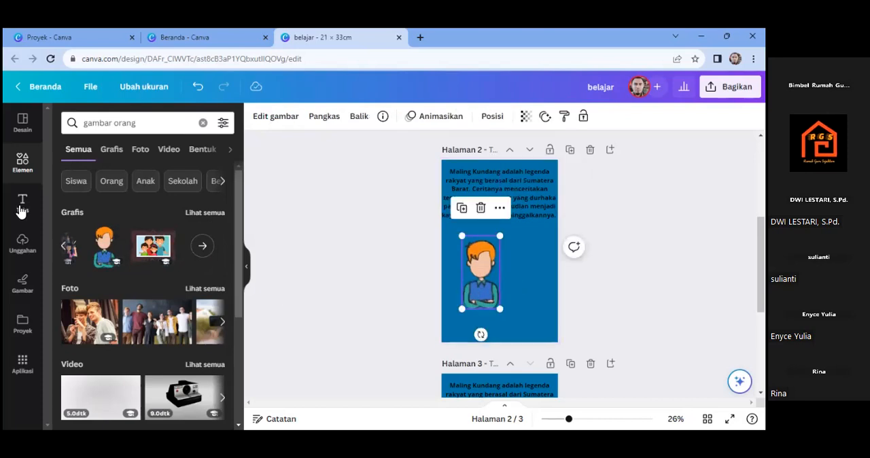
- Search the elements for "gambar ibu" and add the woman in a teal headscarf to page 2
double_click(119, 123)
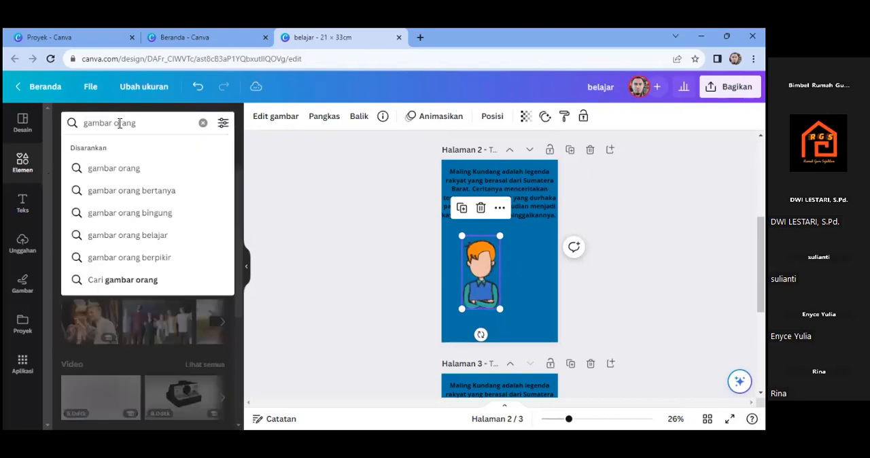
triple_click(119, 123)
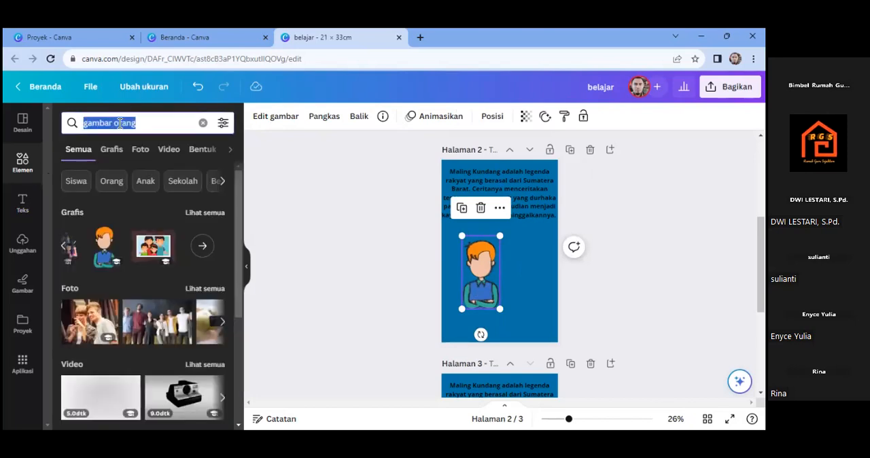
text(gam)
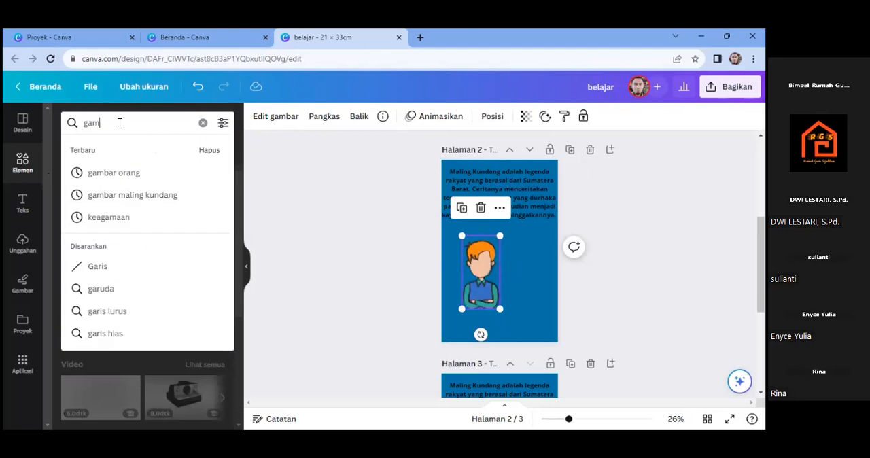
text(bar ibu)
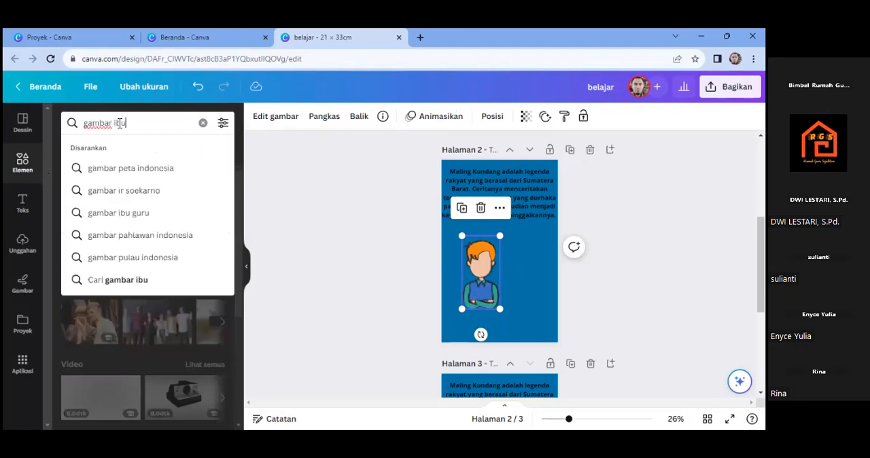
key(Return)
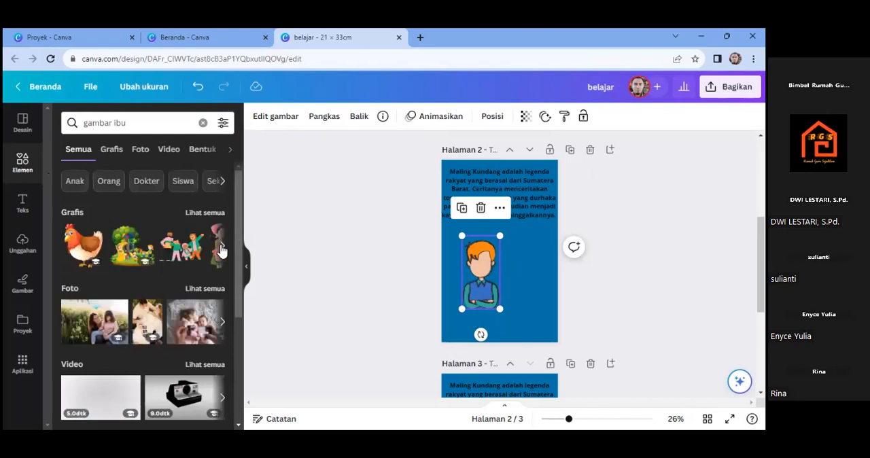
click(222, 251)
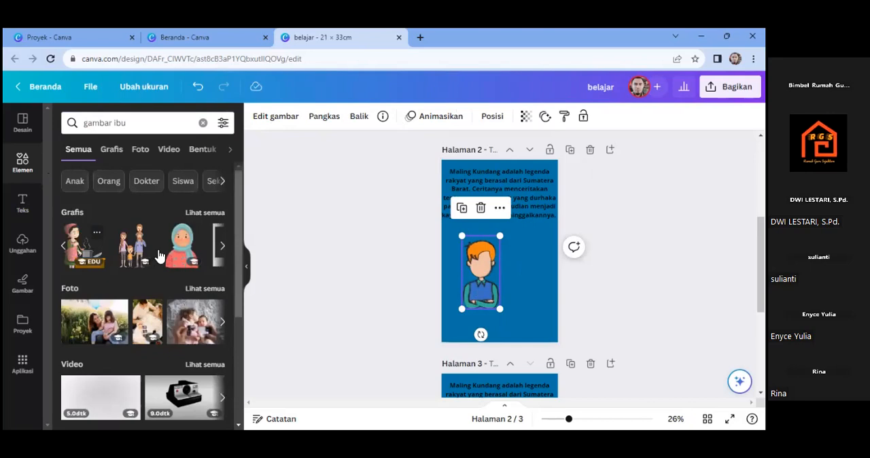
click(176, 255)
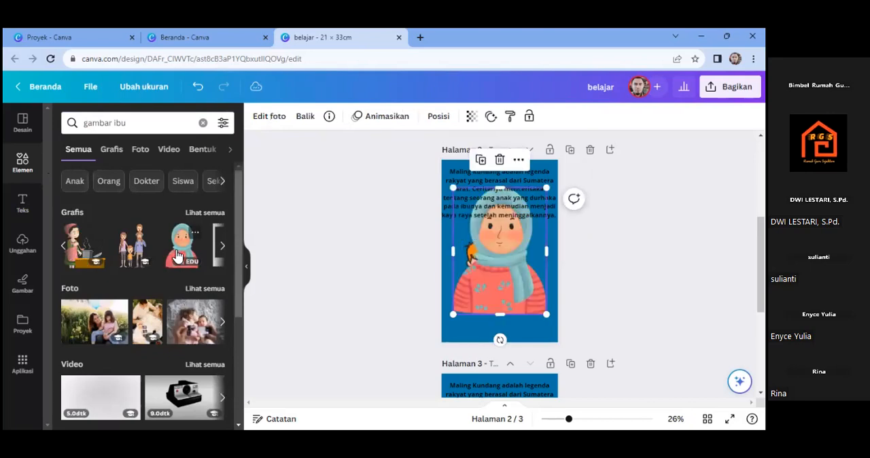
- Shrink the headscarf woman and place her to the right of the orange-haired man, below the story text
drag(527, 219, 502, 253)
drag(480, 278, 527, 270)
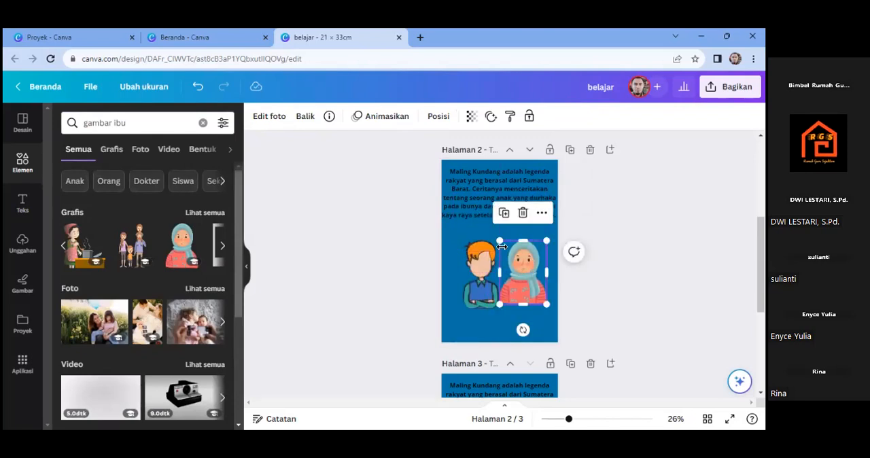
drag(500, 240, 504, 248)
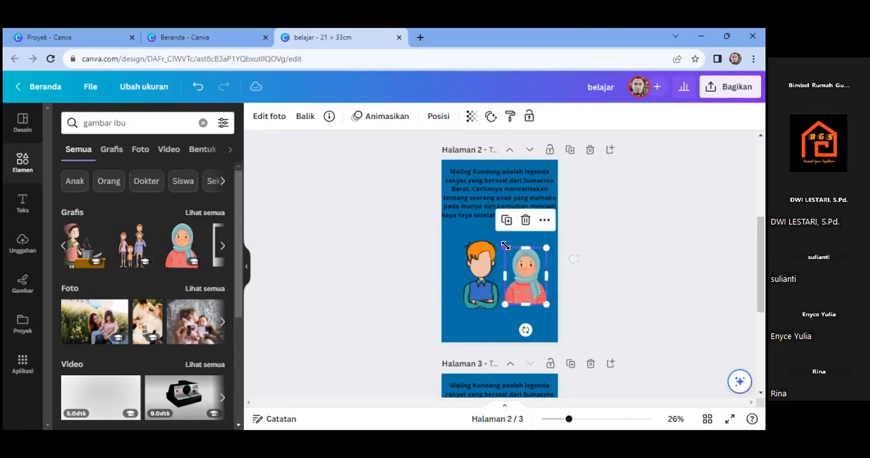
click(454, 241)
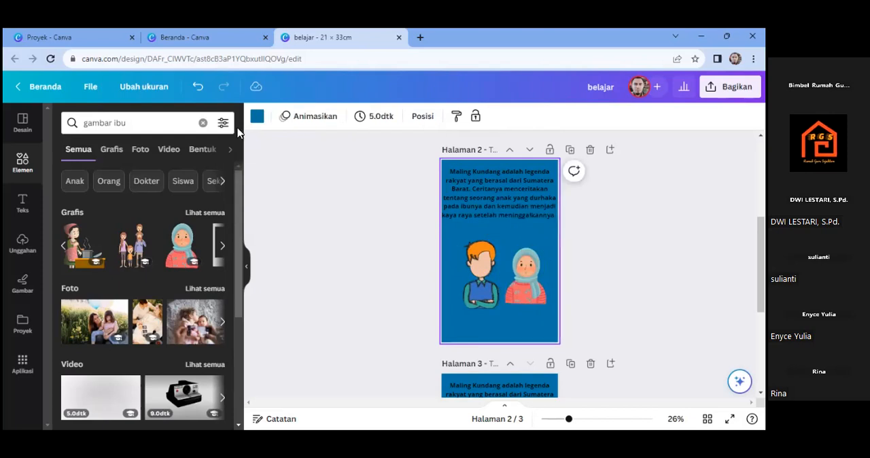
- Change the page 2 background to the linear yellow-to-pink gradient
click(257, 116)
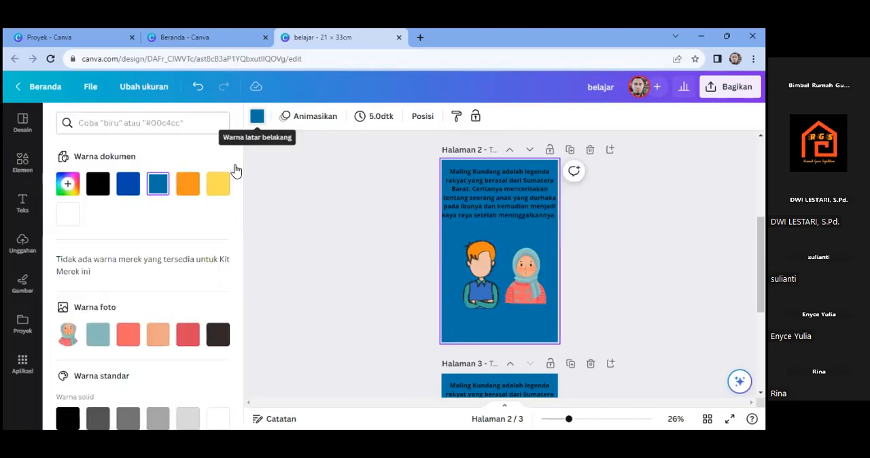
drag(243, 229, 213, 325)
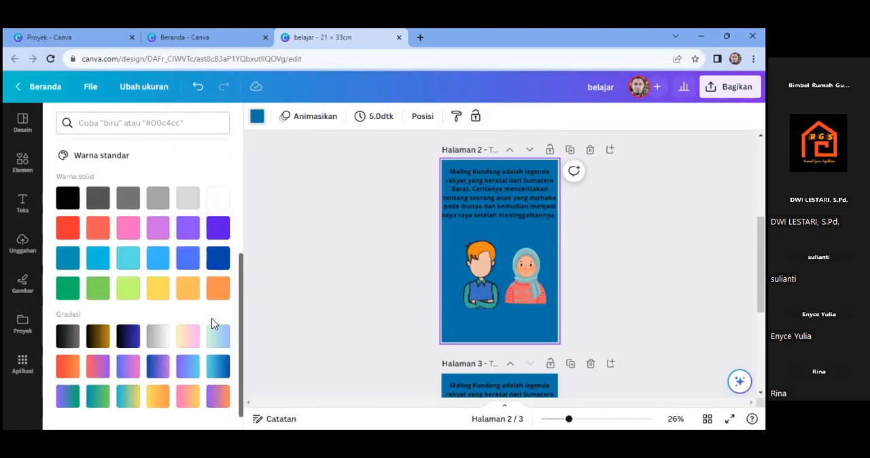
click(184, 345)
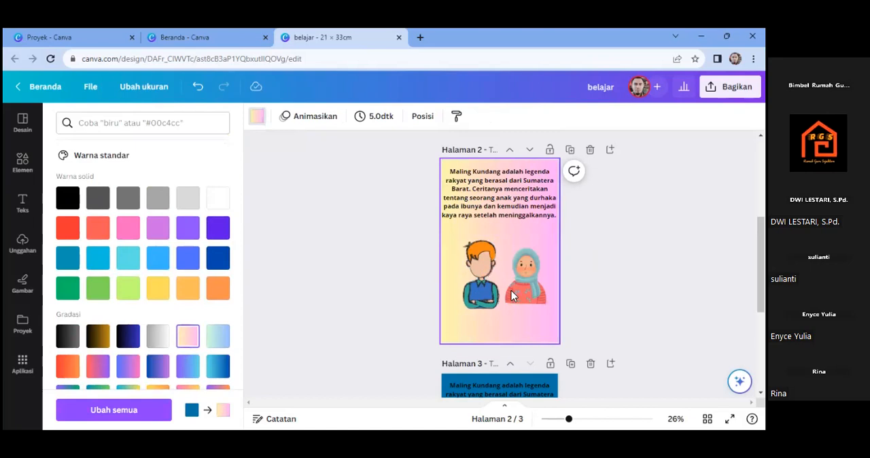
- Move the man and woman to the bottom corners of page 2, then lower the story text box and narrow it from both sides
drag(527, 318, 538, 355)
drag(486, 297, 464, 334)
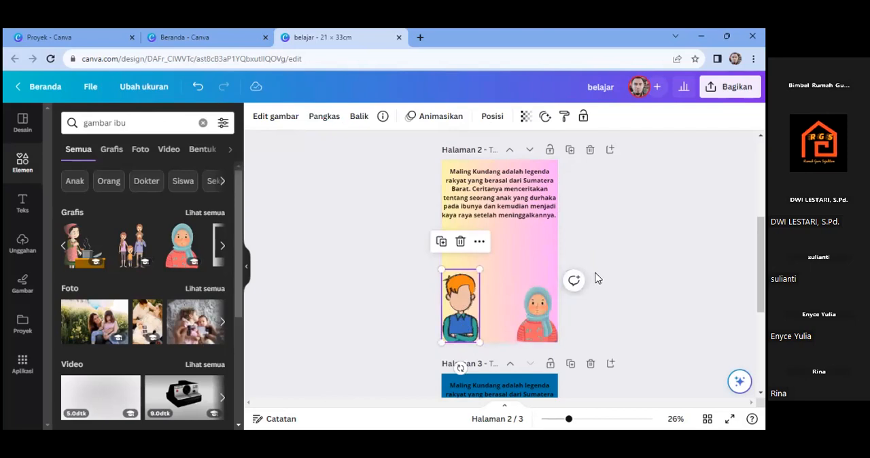
drag(515, 203, 515, 228)
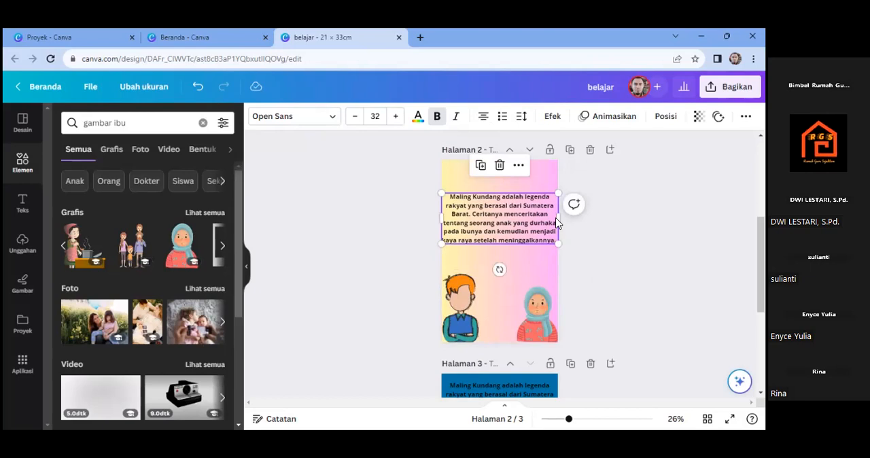
drag(559, 218, 546, 218)
drag(442, 222, 454, 225)
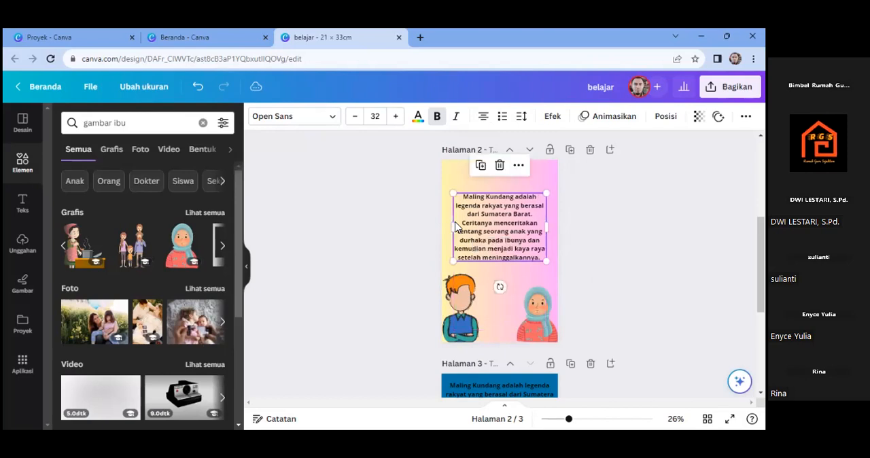
click(610, 238)
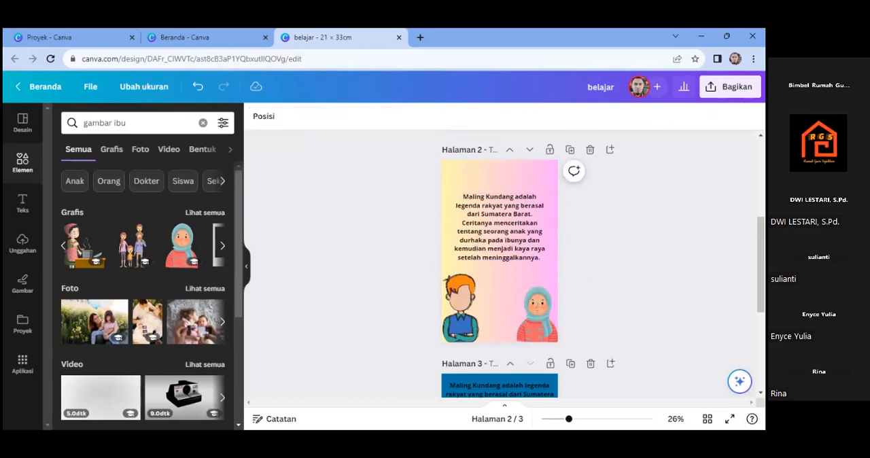
- Delete the opening sentences of the page 3 text up to "meninggalkannya." so it starts at "Suatu hari"
scroll(514, 318, down, 5)
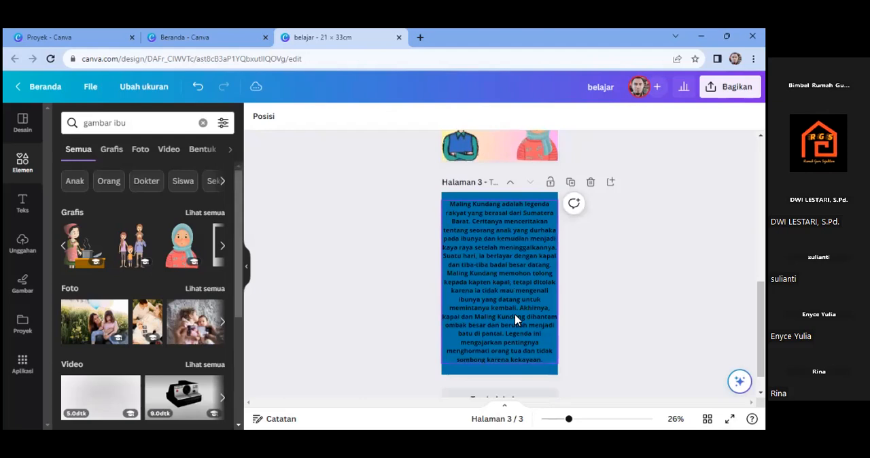
click(516, 318)
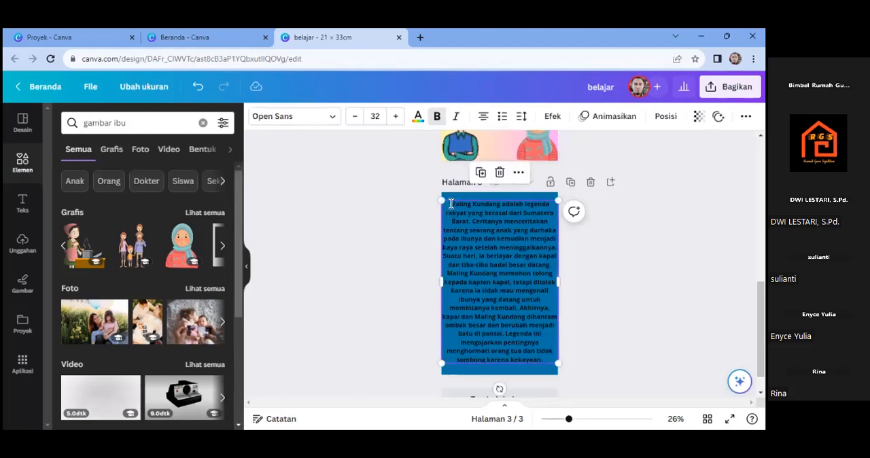
double_click(449, 203)
click(451, 204)
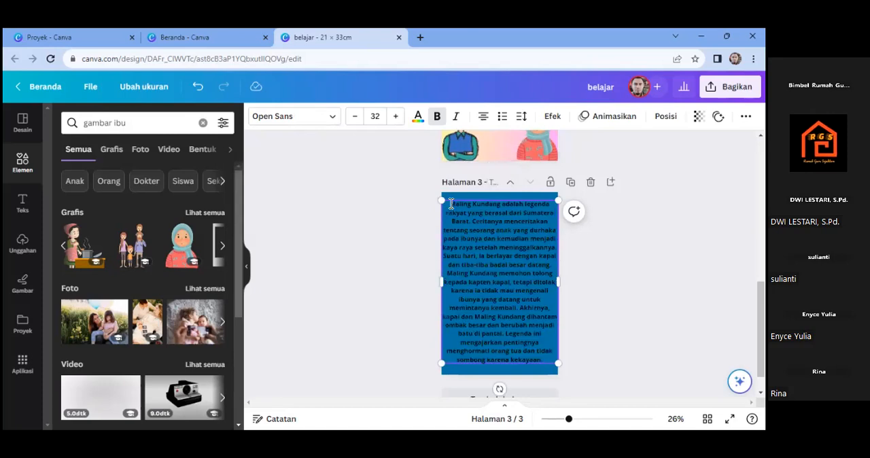
drag(525, 226, 556, 251)
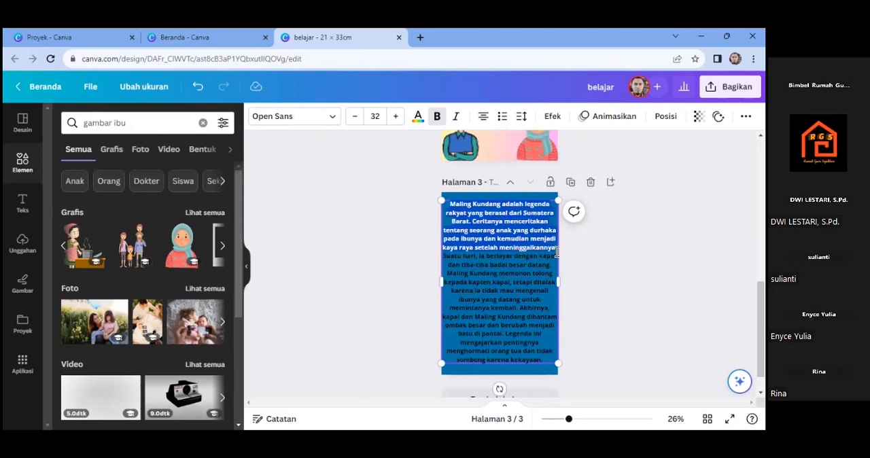
key(BackSpace)
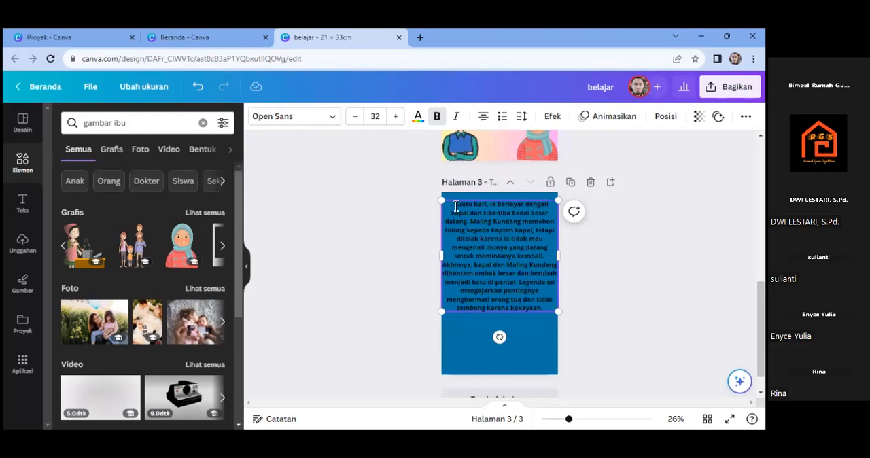
key(BackSpace)
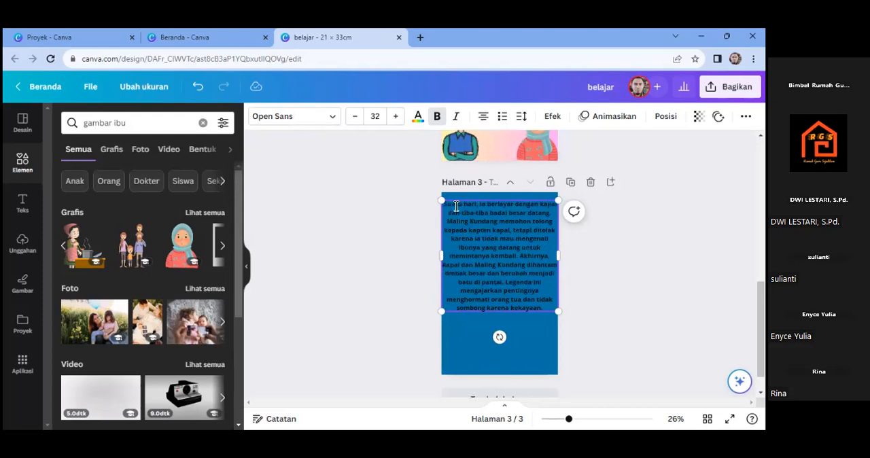
click(535, 327)
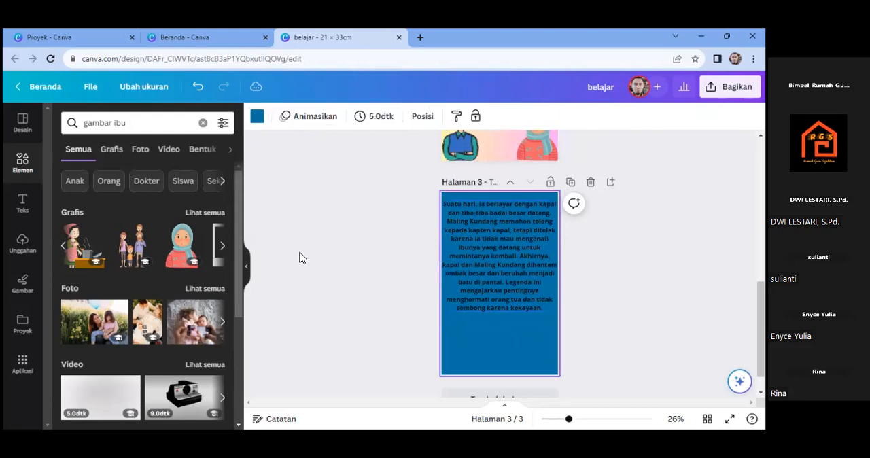
- Search the elements for "kapal" and add the wooden sailing ship with red flags to page 3, below the story text
click(203, 125)
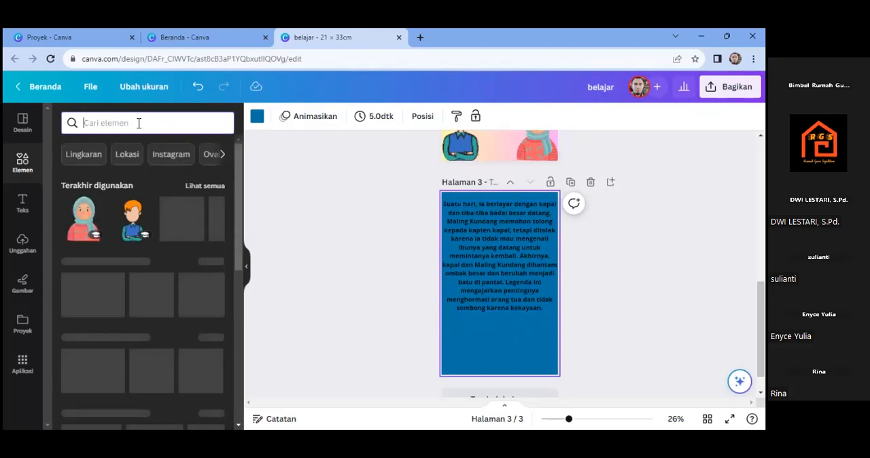
text(kapa)
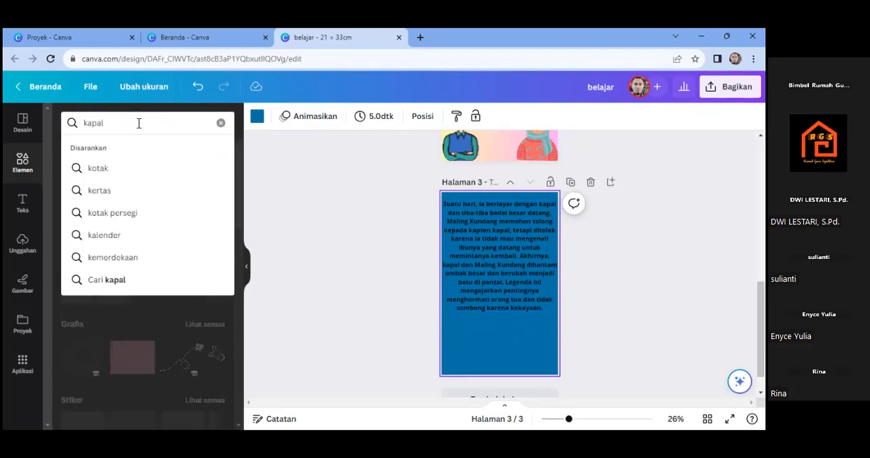
text(l)
key(Return)
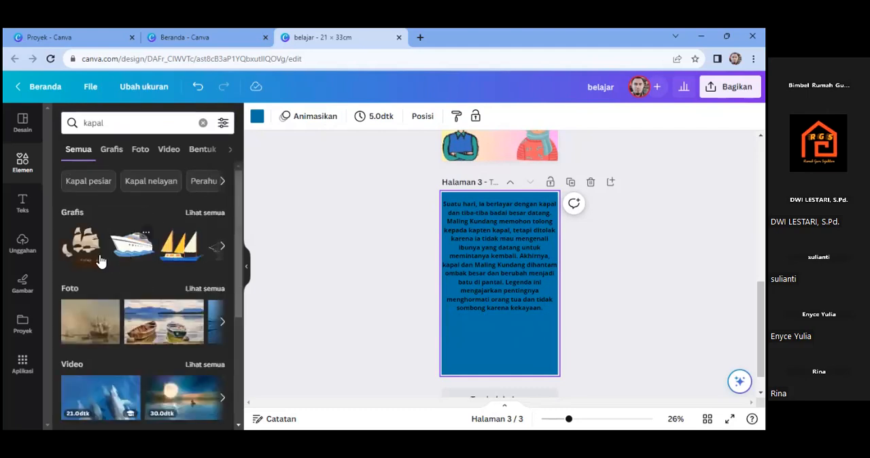
click(222, 249)
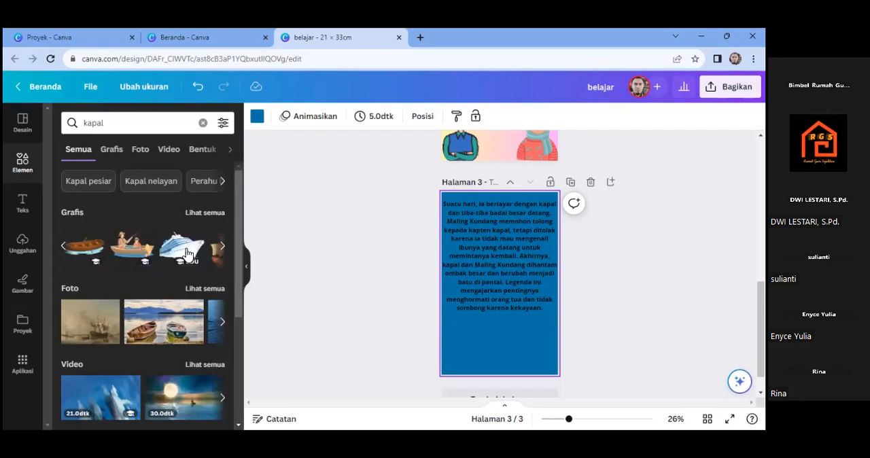
click(225, 249)
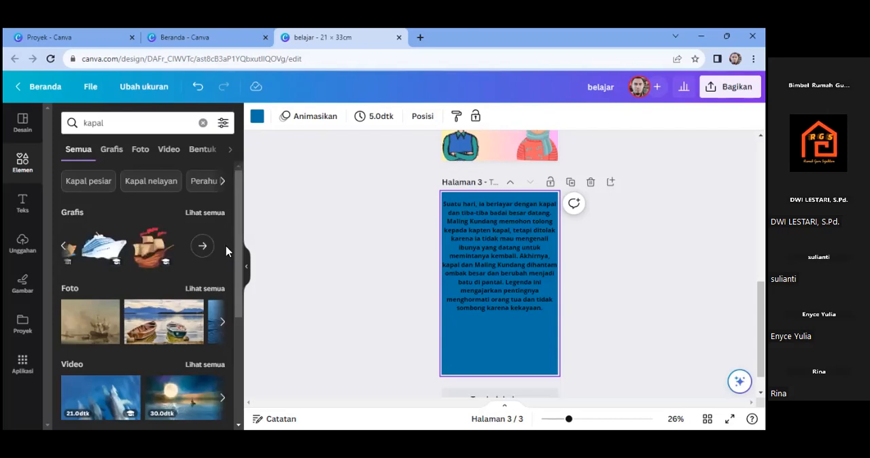
click(156, 256)
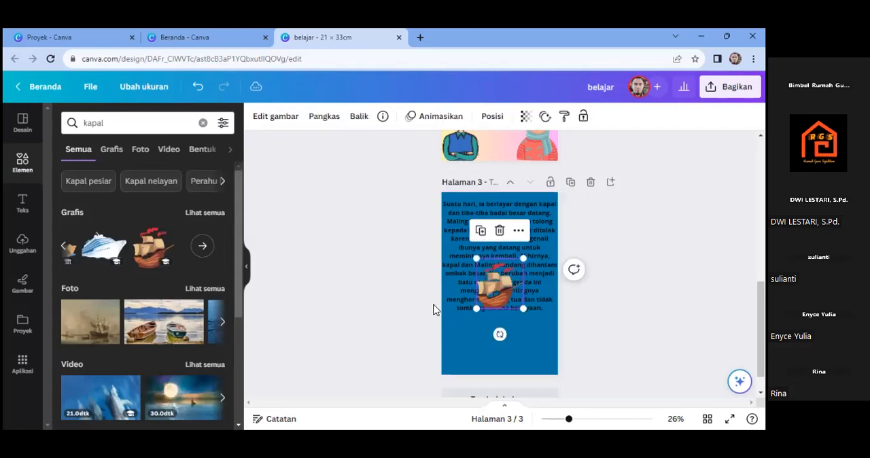
drag(515, 293, 516, 338)
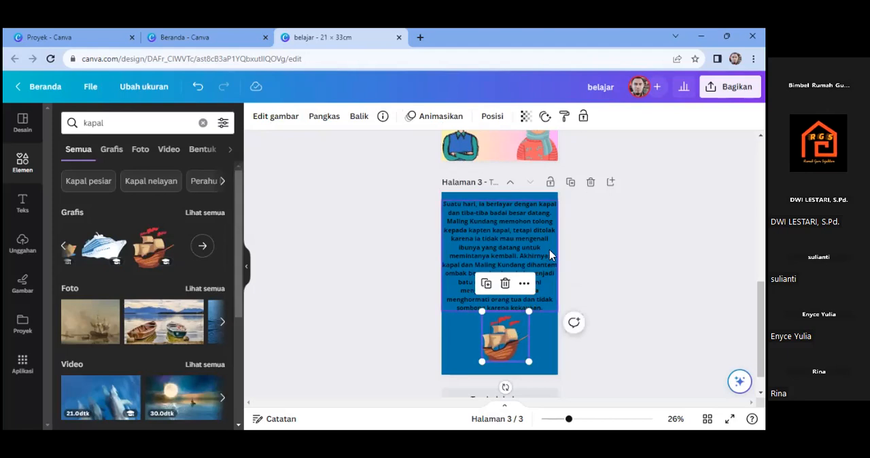
- Change the page 3 background to the light green-to-blue gradient
click(546, 195)
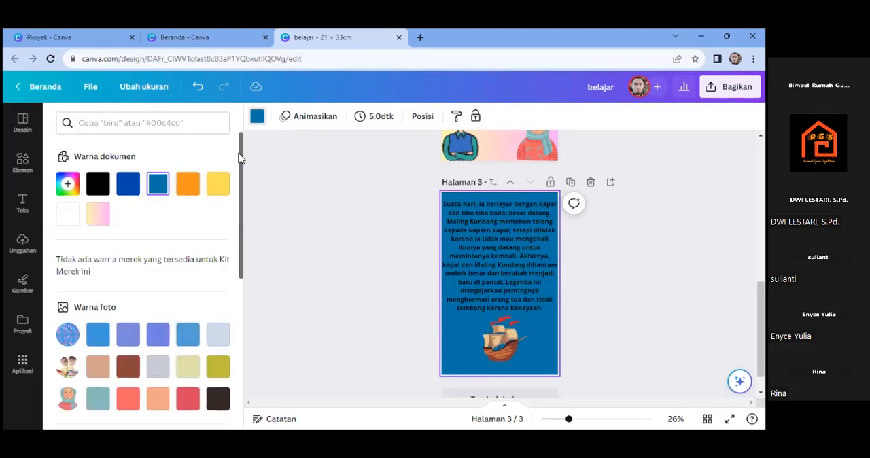
scroll(243, 272, down, 5)
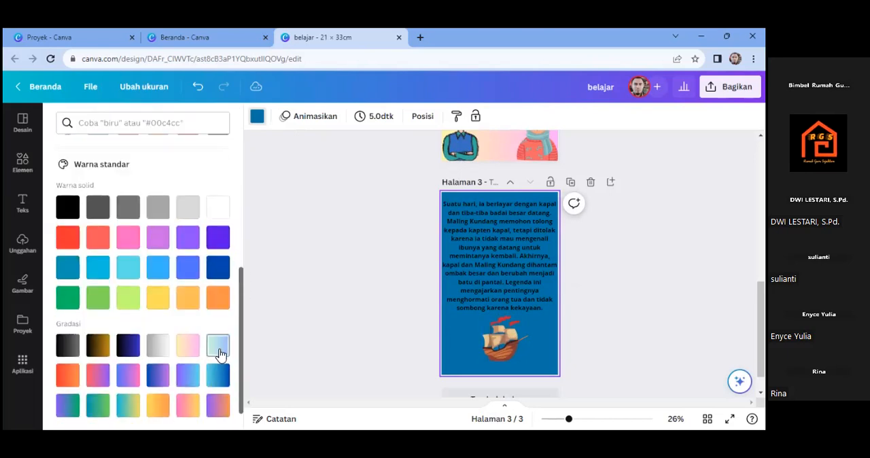
click(218, 347)
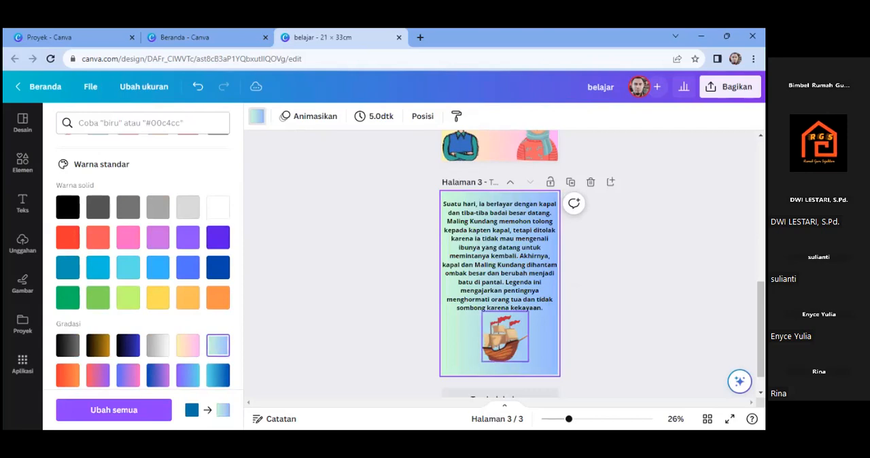
- Narrow the page 3 story text box, centre it near the page's upper edge, and shift the ship slightly lower beneath it
click(499, 260)
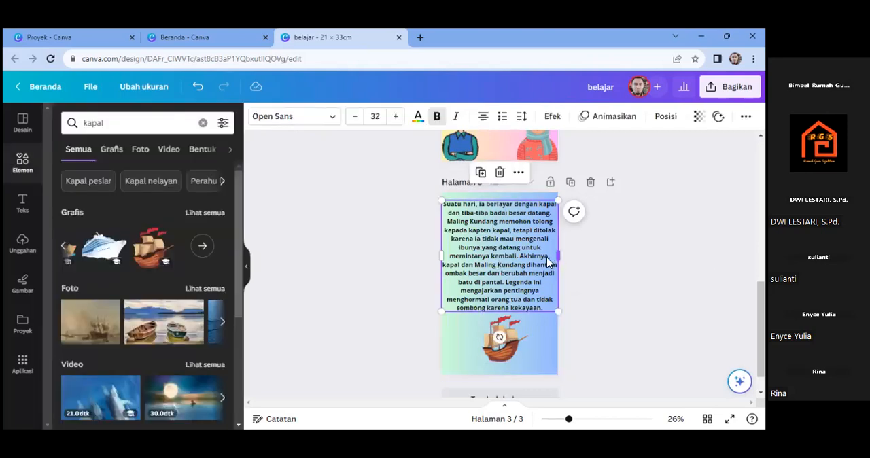
drag(546, 257, 547, 258)
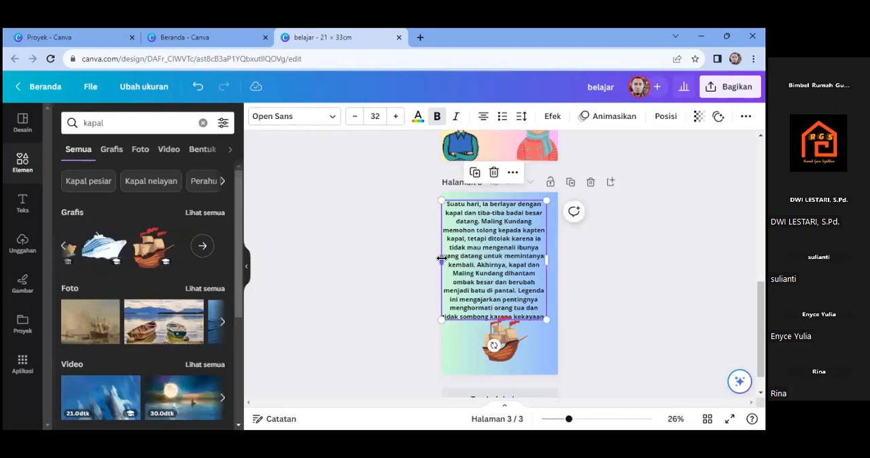
drag(450, 259, 442, 261)
drag(491, 237, 497, 234)
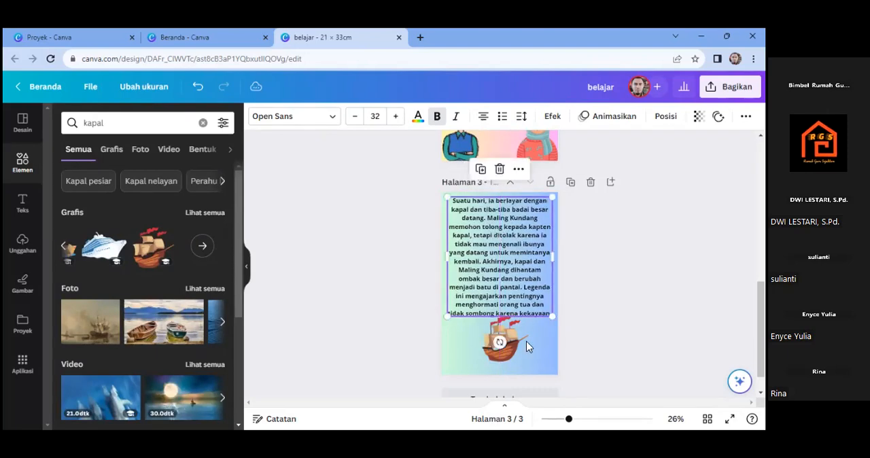
click(510, 348)
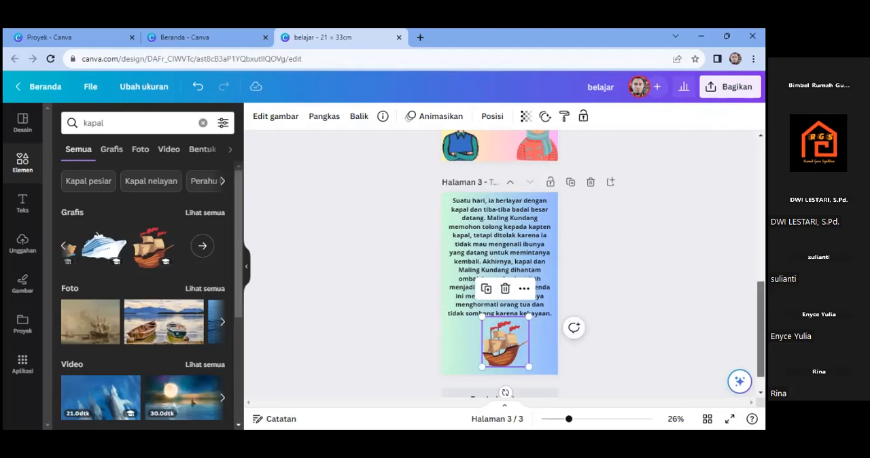
- Review the layout of the cover, page 2 and page 3
scroll(500, 265, up, 5)
scroll(500, 265, up, 2)
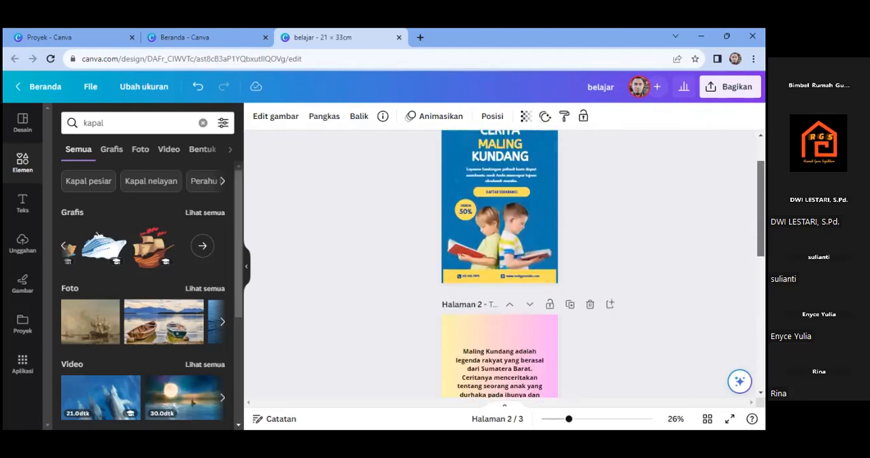
scroll(537, 236, down, 5)
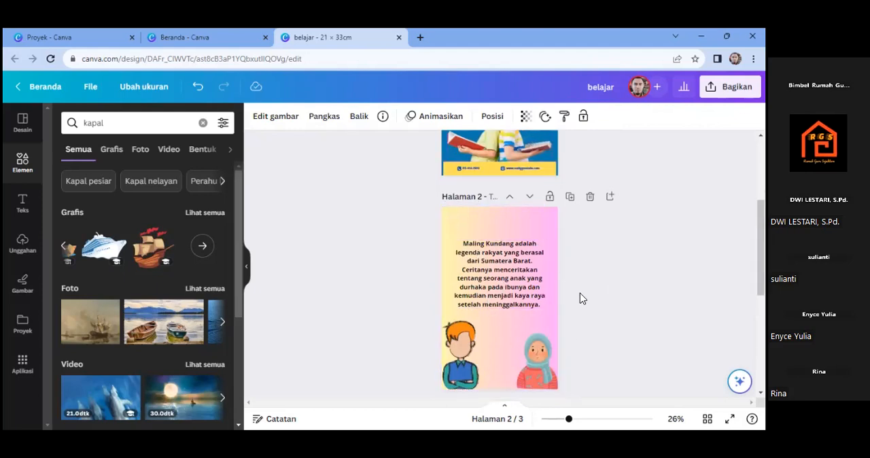
scroll(501, 266, down, 4)
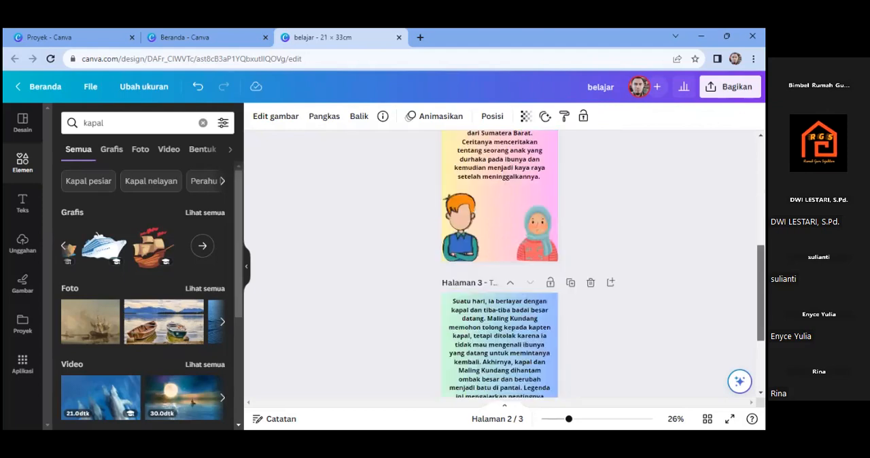
scroll(499, 265, up, 8)
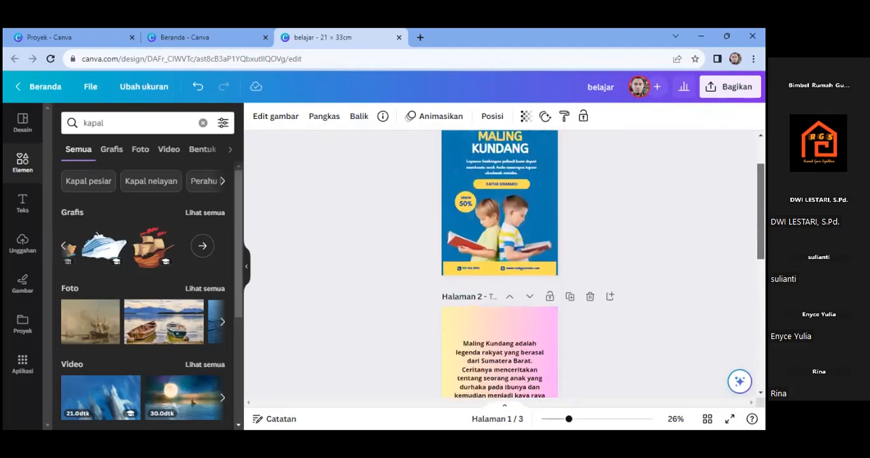
scroll(572, 259, down, 3)
scroll(572, 258, up, 3)
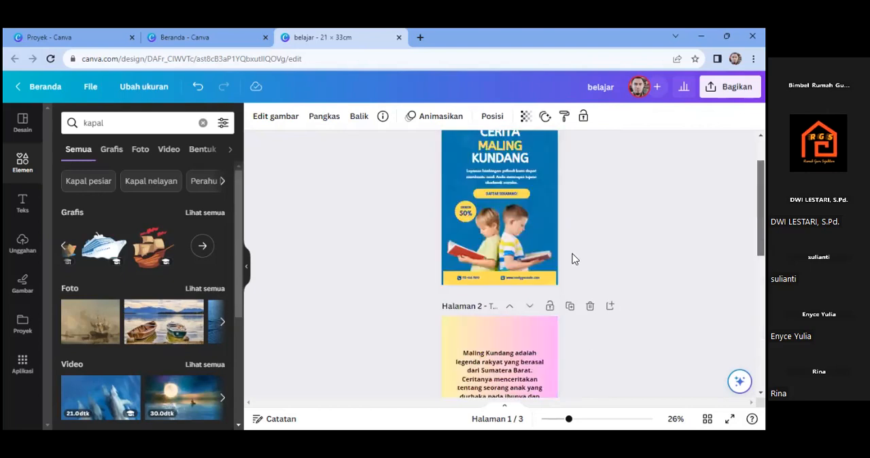
- Delete the description paragraph below the cover title, and the logo and small text line above it
scroll(572, 258, up, 1)
click(497, 217)
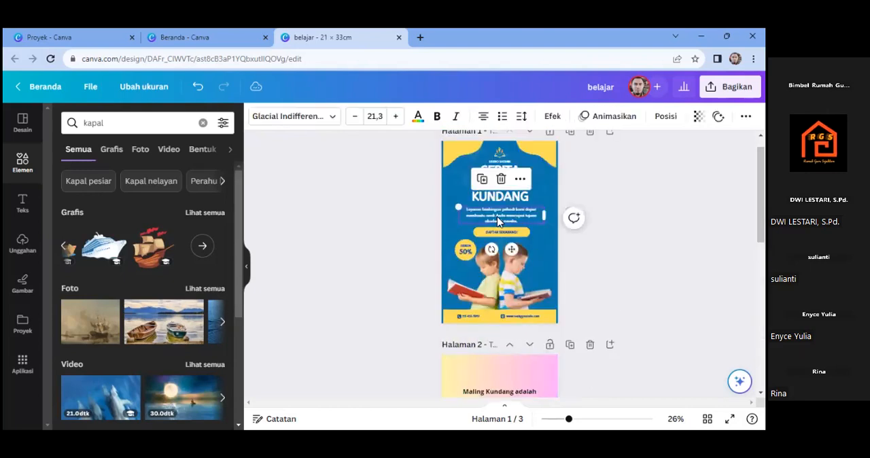
key(Delete)
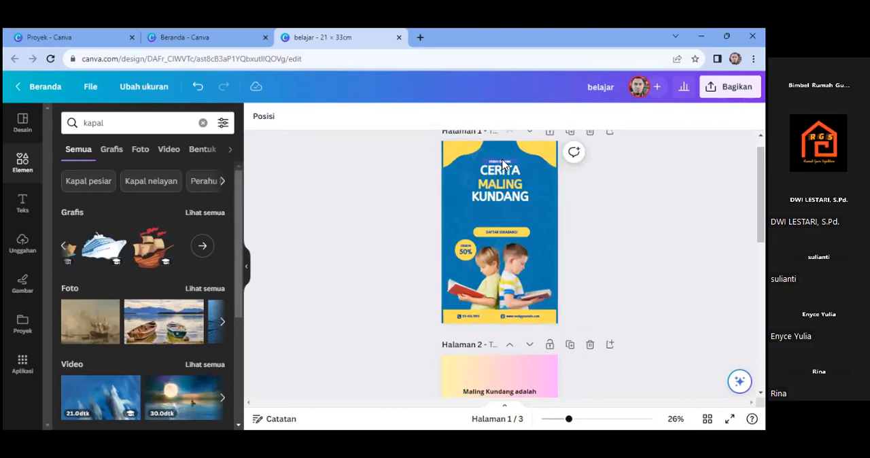
click(502, 164)
key(Delete)
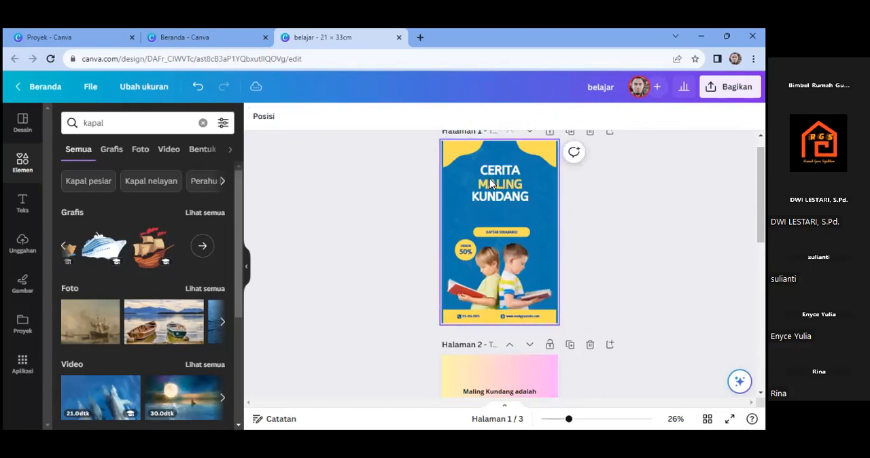
- Delete the "DAFTAR SEKARANG!" text and its yellow rounded button shape from the cover
click(506, 234)
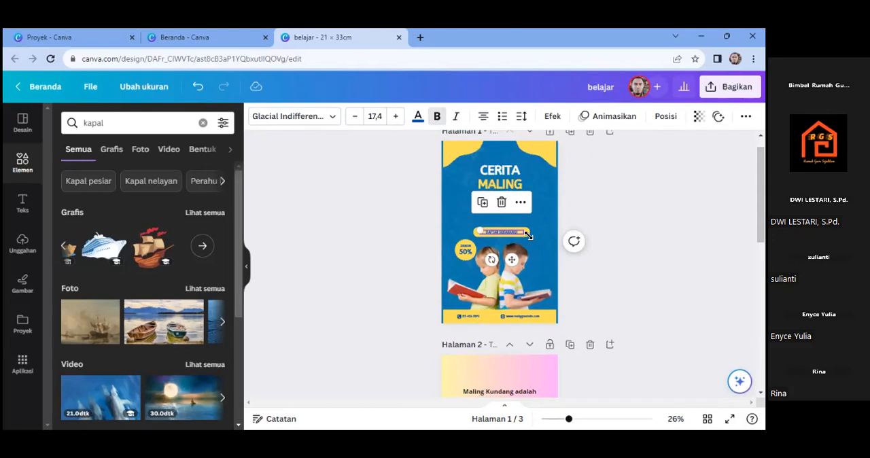
key(Delete)
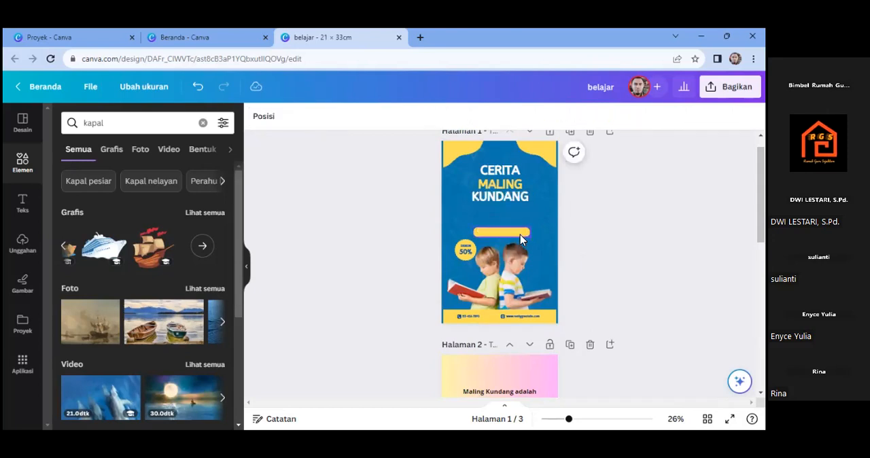
click(520, 234)
key(Delete)
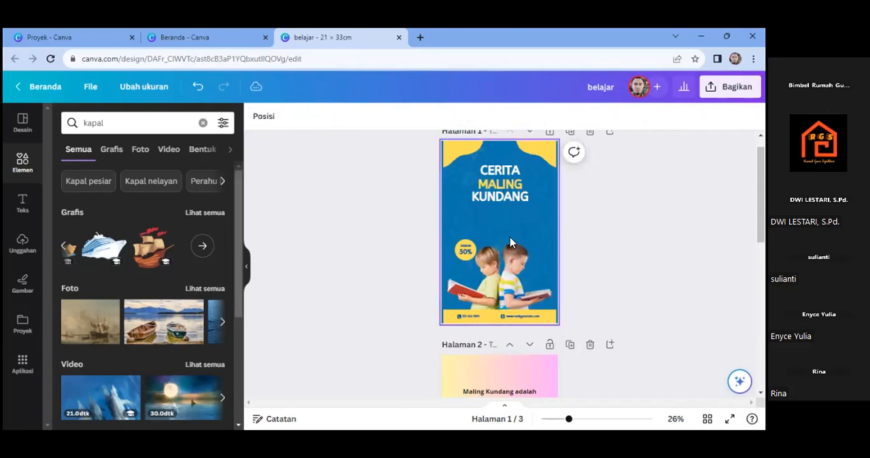
- Delete the "50%" text and the yellow discount circle behind it from the cover
click(459, 251)
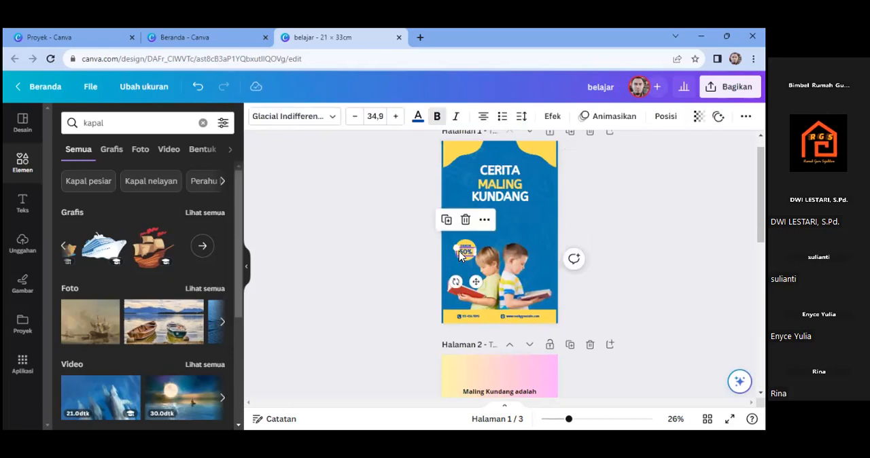
key(Delete)
click(466, 253)
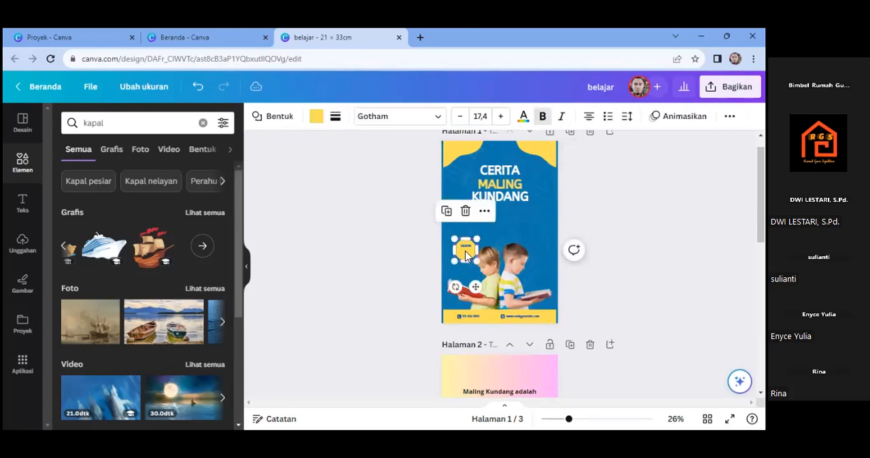
key(Delete)
- Delete the phone number text and the website address text from the yellow band at the foot of the cover
click(477, 315)
key(Delete)
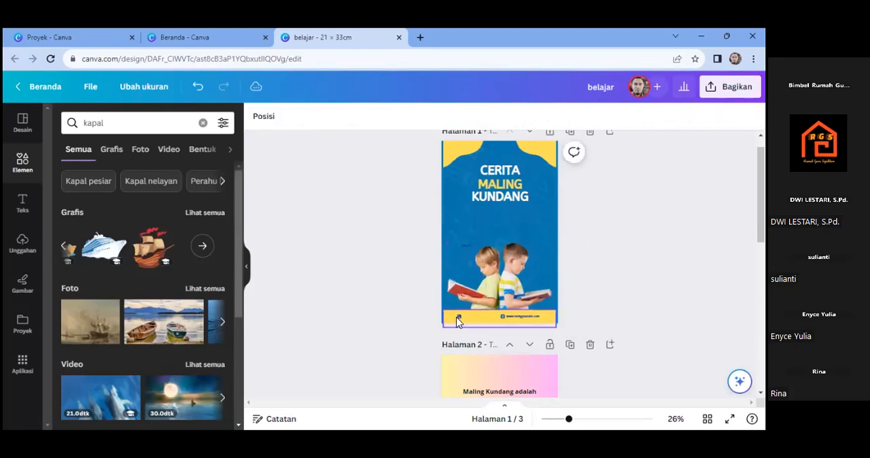
click(456, 317)
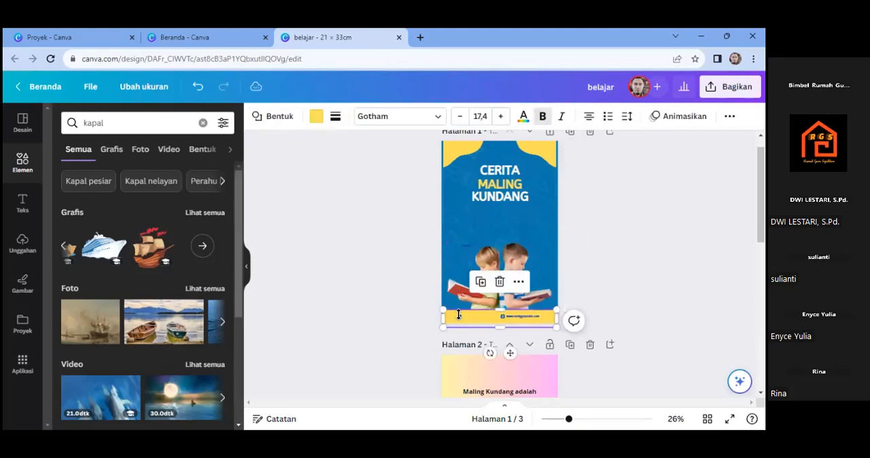
double_click(524, 317)
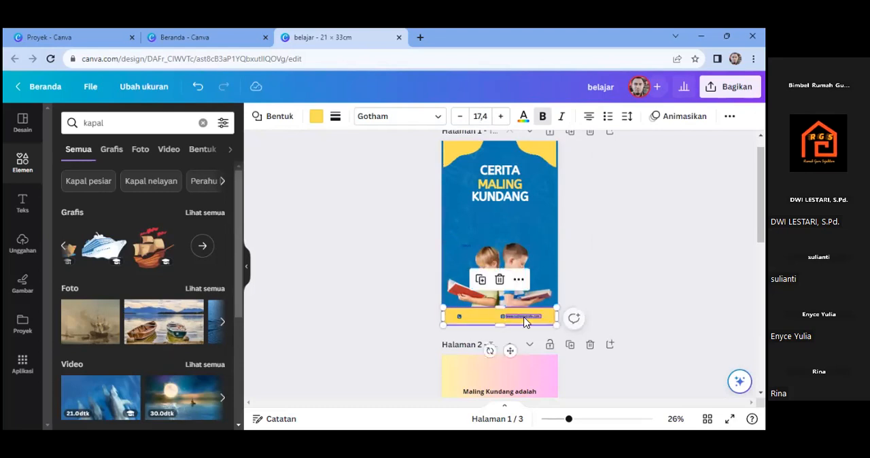
click(520, 316)
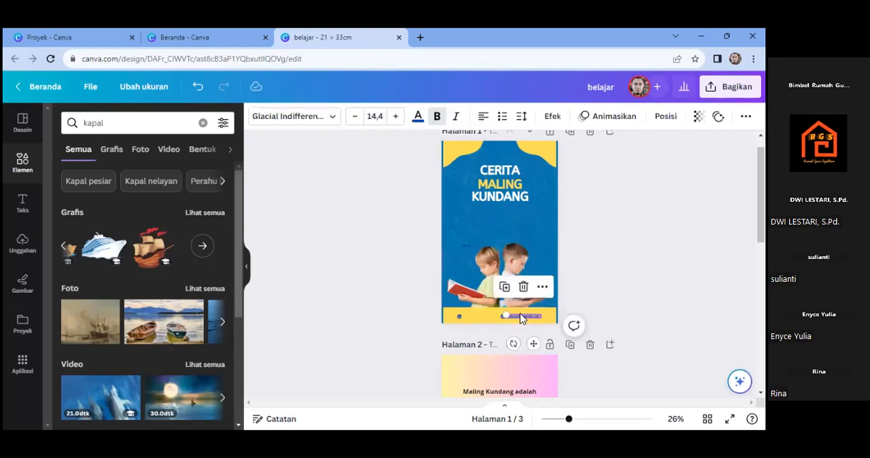
click(522, 287)
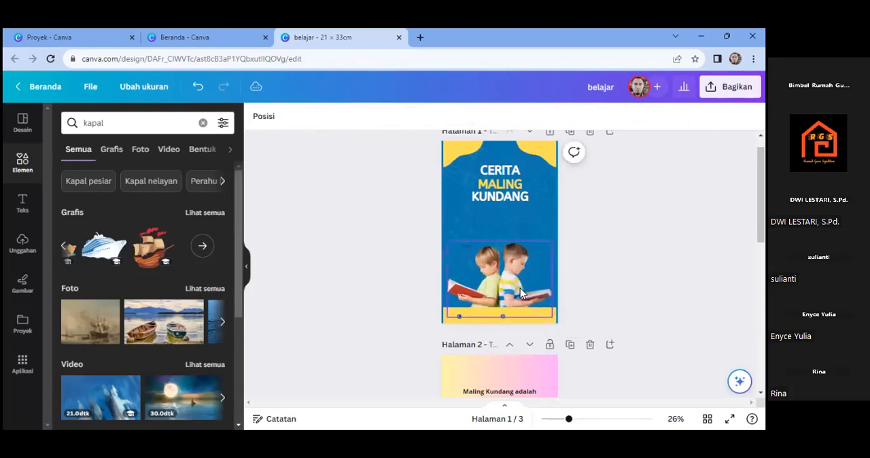
- Delete the two contact icons from the cover's yellow footer band and the photo of the two children reading
click(504, 318)
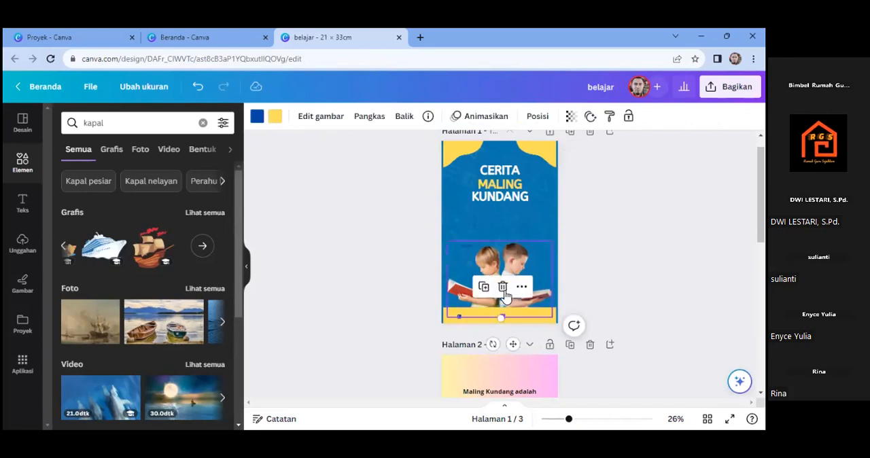
click(503, 287)
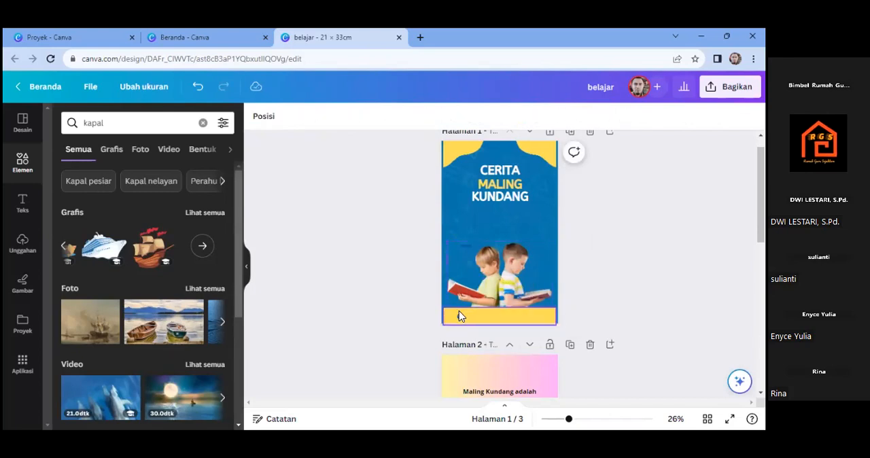
click(459, 317)
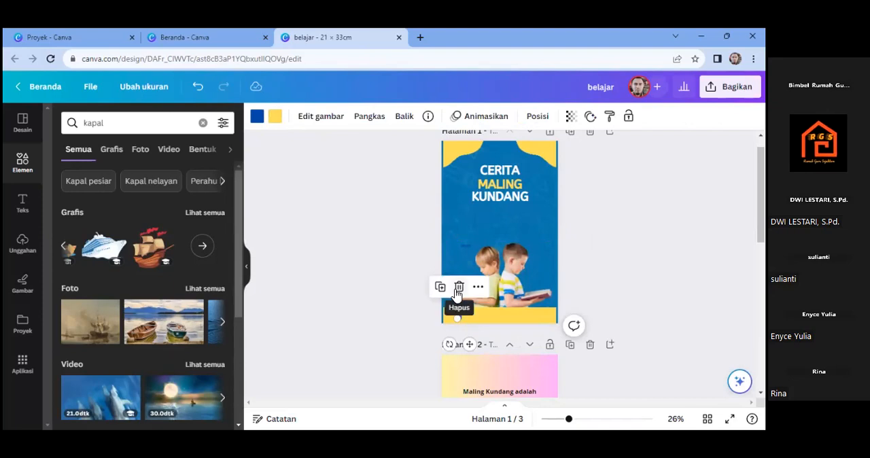
click(459, 286)
click(504, 276)
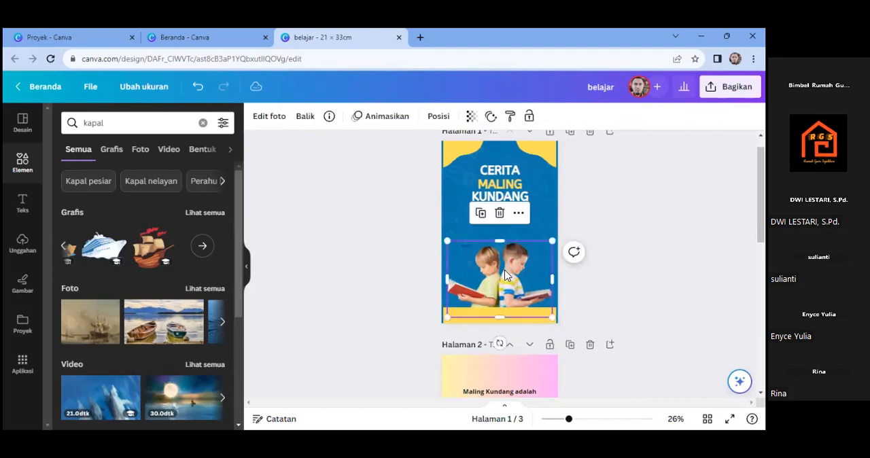
key(Delete)
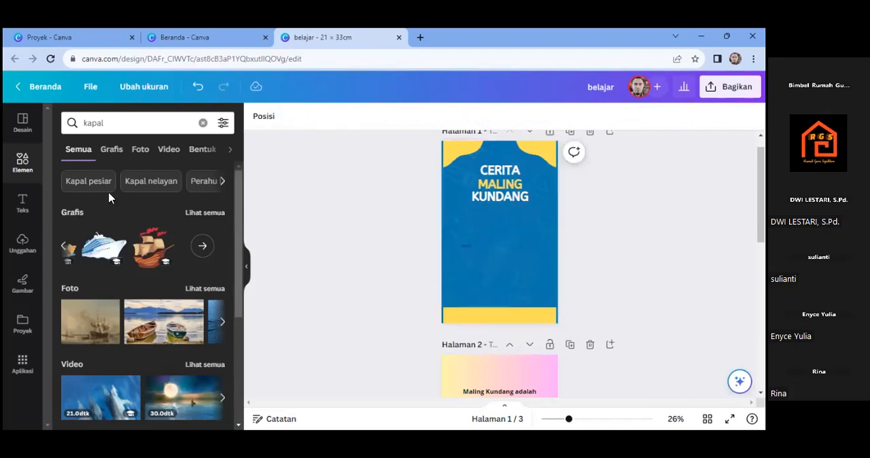
- Search the elements library for "orang" and browse the graphics for a character to put on the cover
double_click(93, 125)
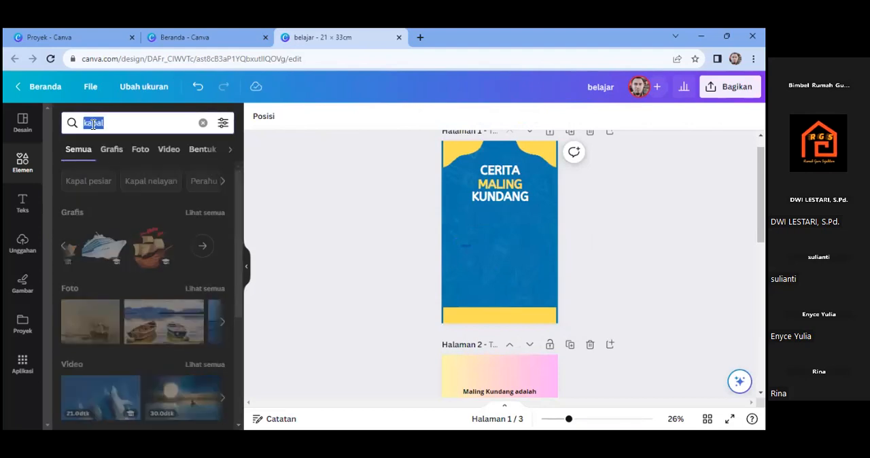
text(orang)
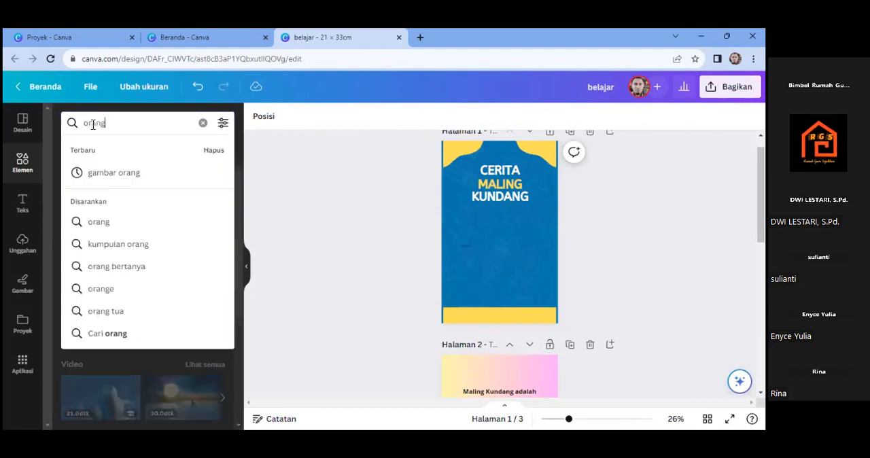
key(Return)
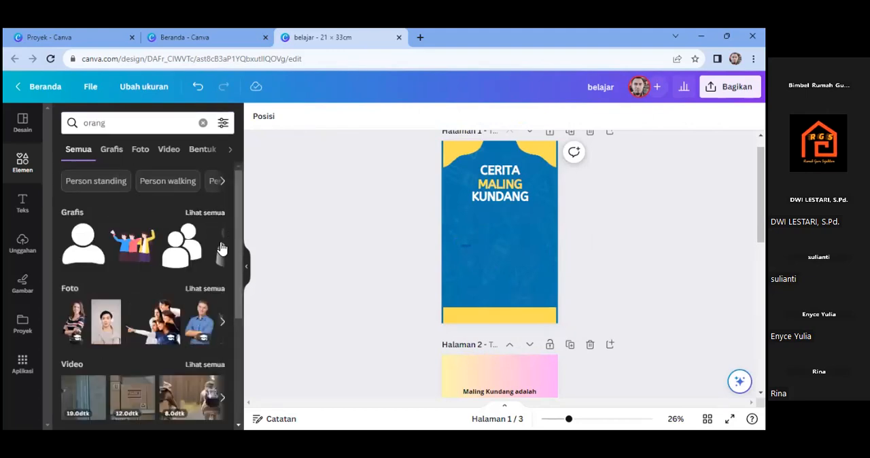
click(222, 247)
click(222, 247)
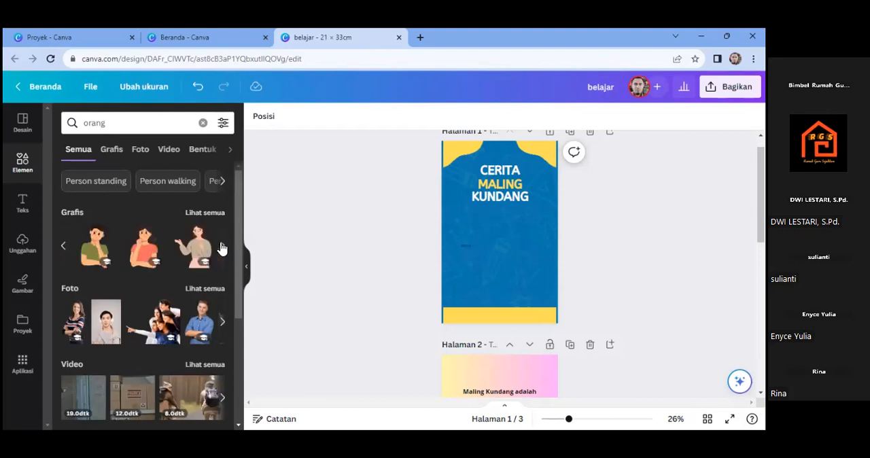
click(221, 248)
click(222, 248)
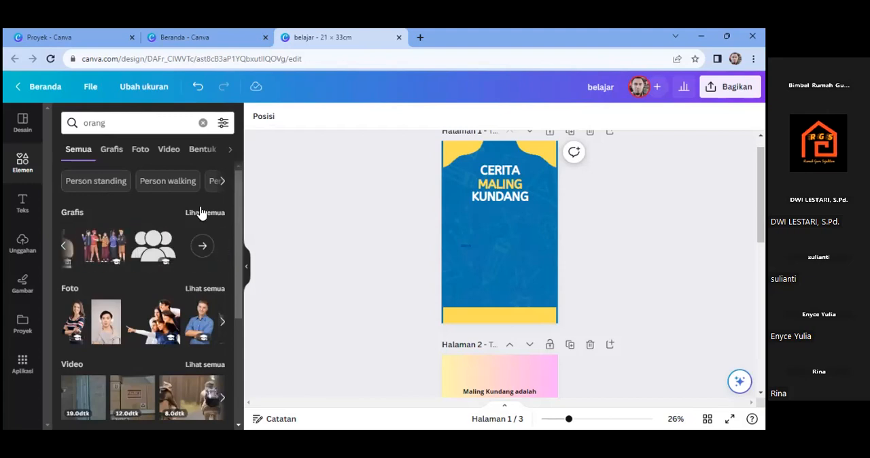
click(205, 213)
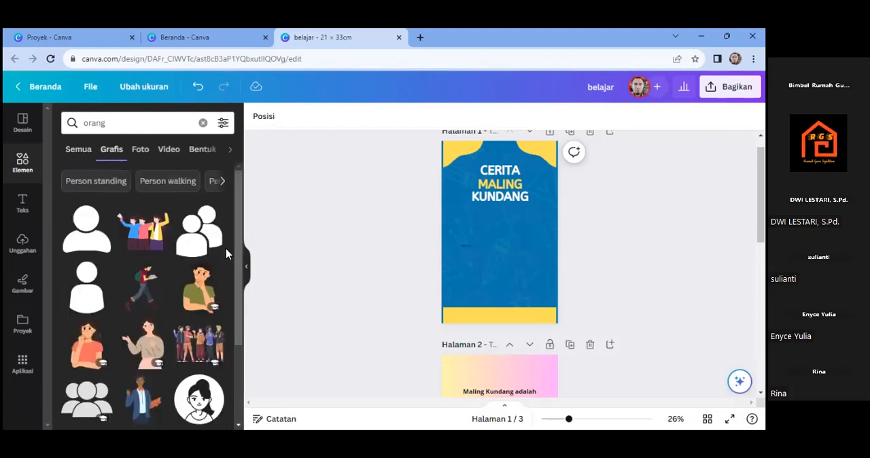
drag(238, 244, 238, 332)
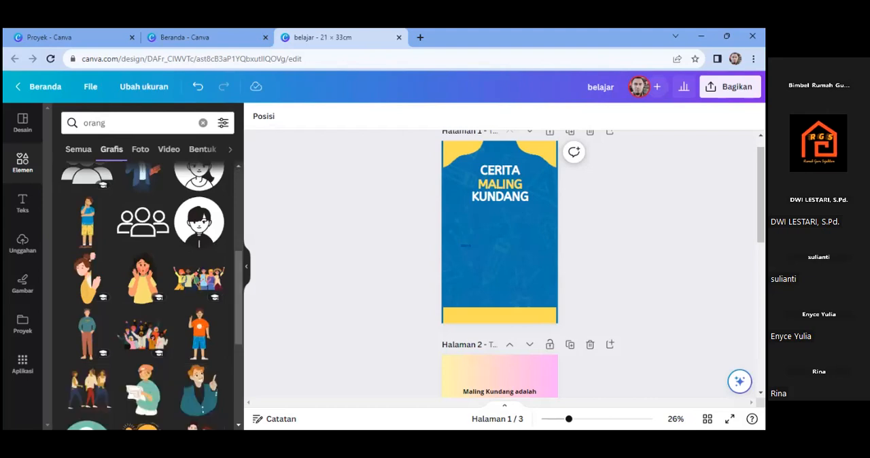
- Copy the illustration of the orange-haired boy with crossed arms from page 2
scroll(499, 313, down, 3)
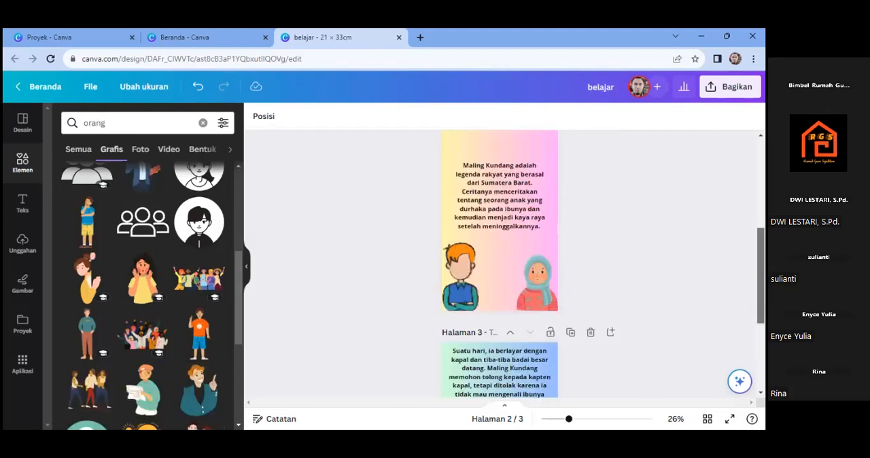
click(465, 311)
click(466, 310)
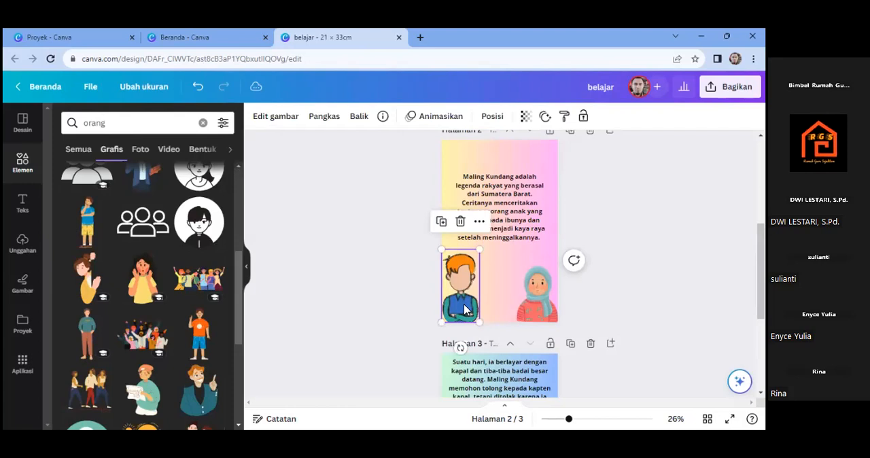
right_click(465, 310)
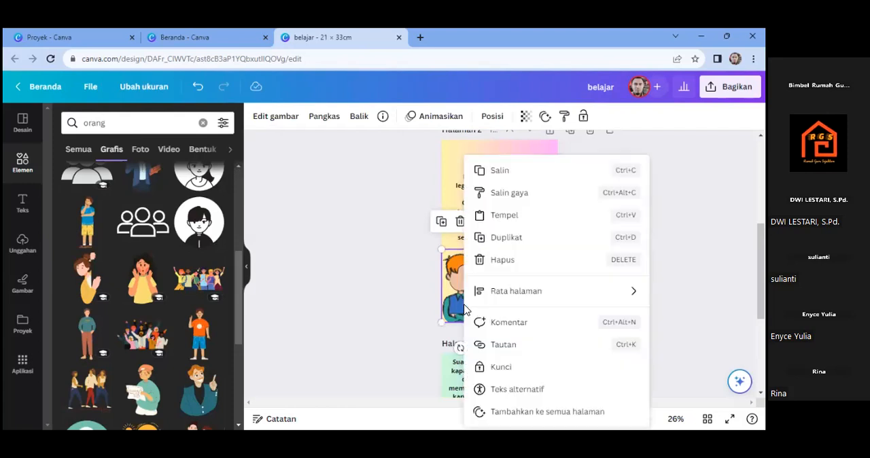
click(504, 171)
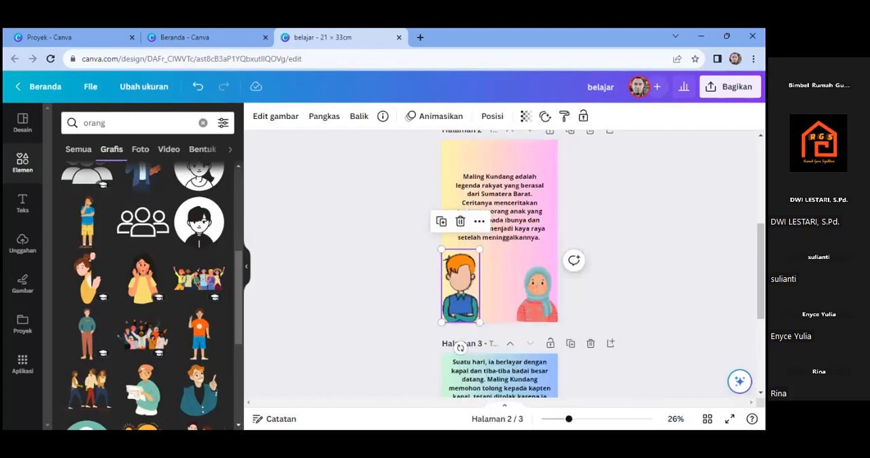
- Paste the copied boy illustration onto the cover and center it below the title
scroll(474, 256, up, 5)
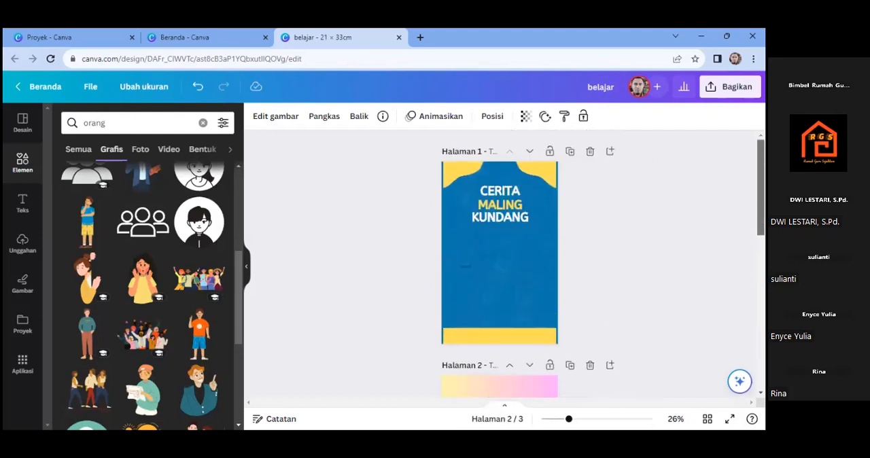
click(475, 257)
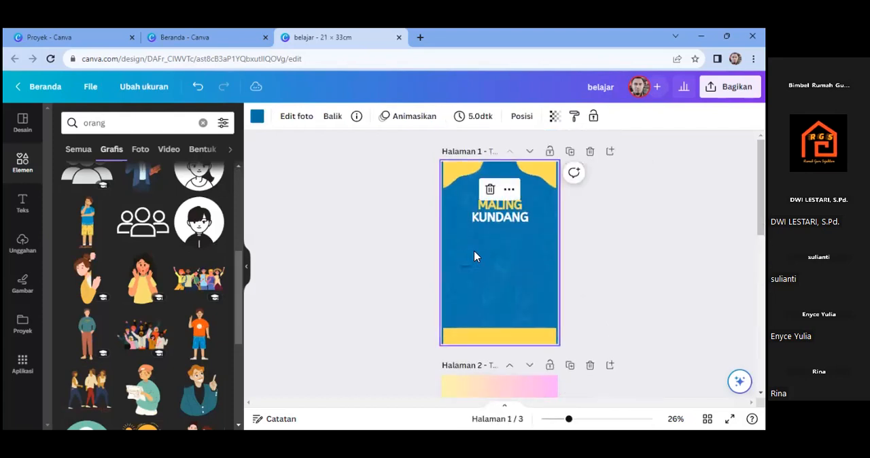
right_click(475, 256)
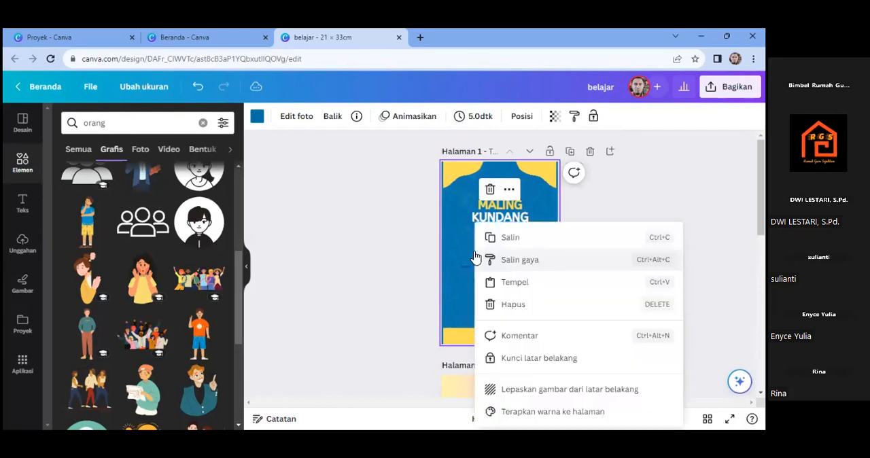
click(523, 288)
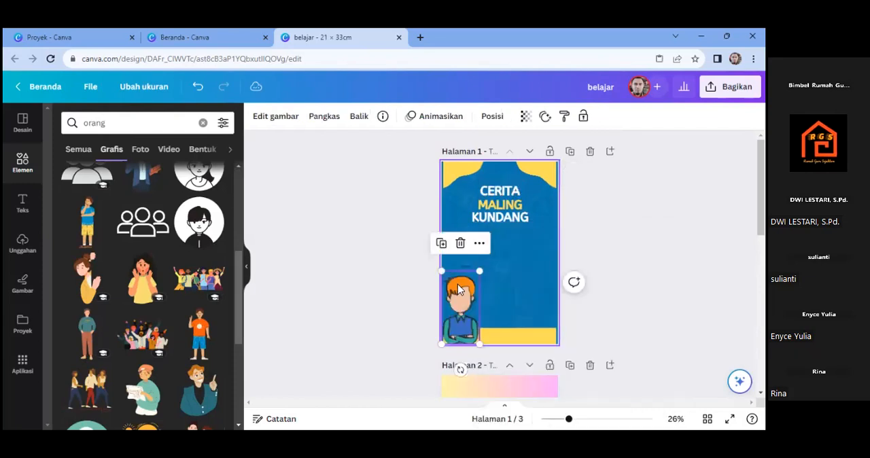
drag(475, 284, 513, 253)
click(620, 239)
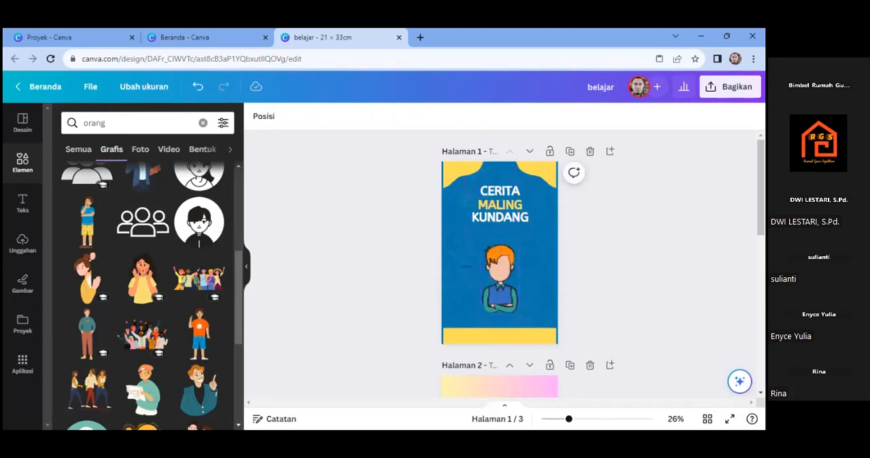
- Review the finished pages from the cover through page 3 and examine the design's resize options
scroll(505, 265, down, 10)
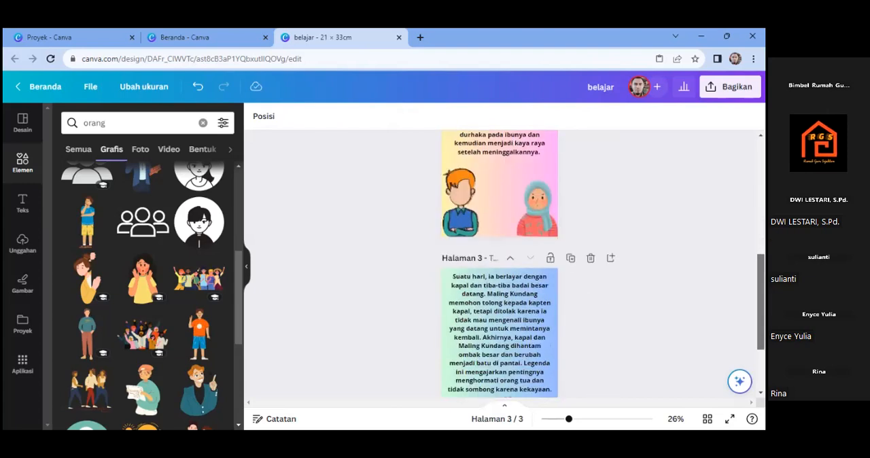
scroll(504, 266, down, 1)
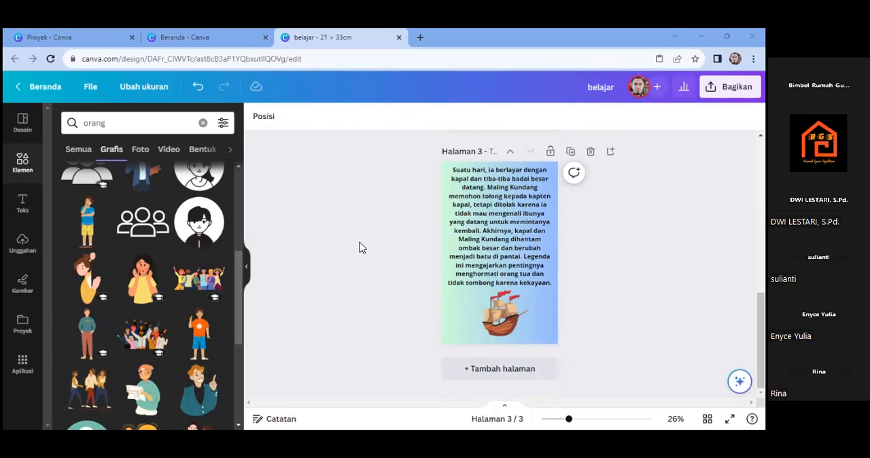
click(142, 93)
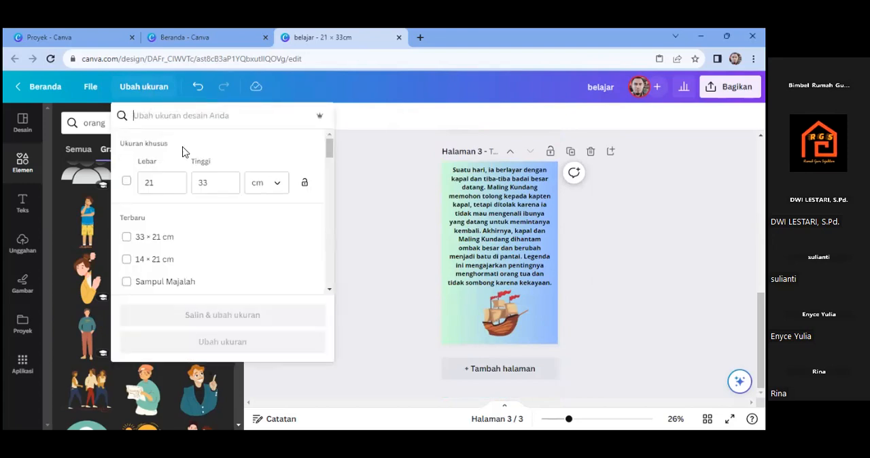
click(351, 90)
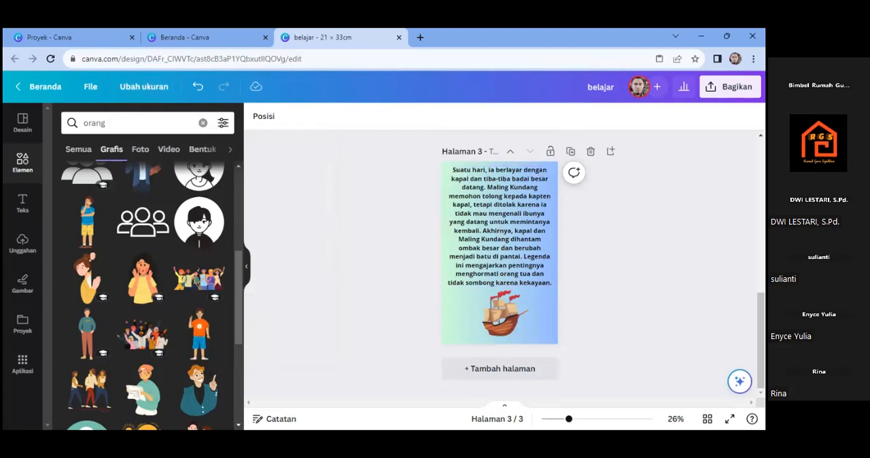
scroll(639, 160, up, 10)
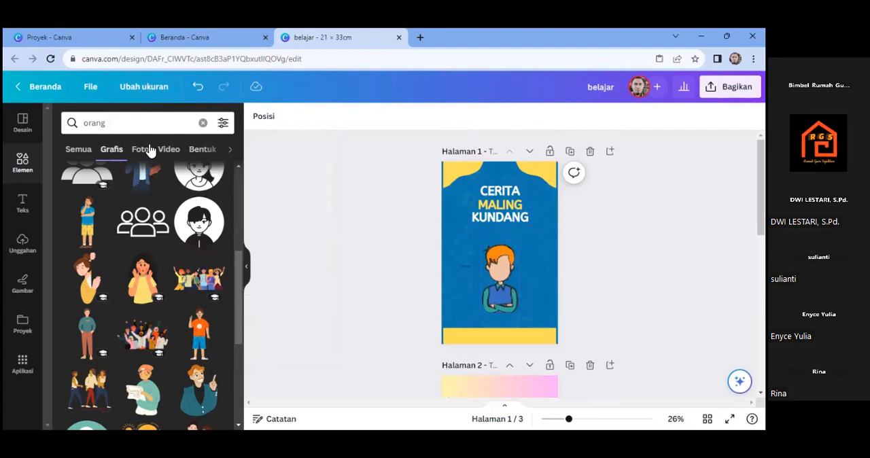
click(143, 93)
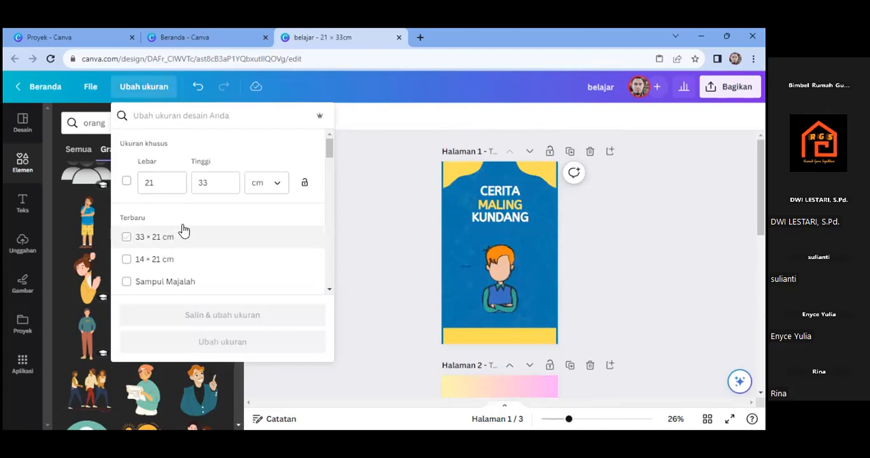
click(366, 175)
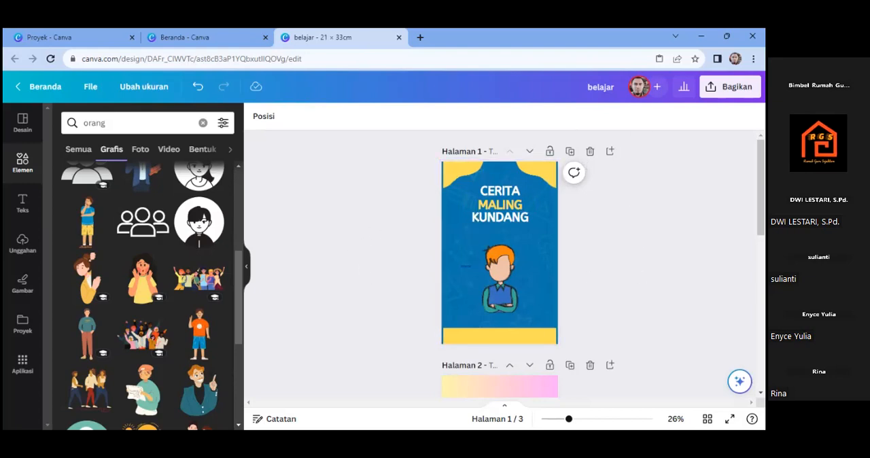
- Rename the design as "Cerita Maling Kundang"
click(607, 91)
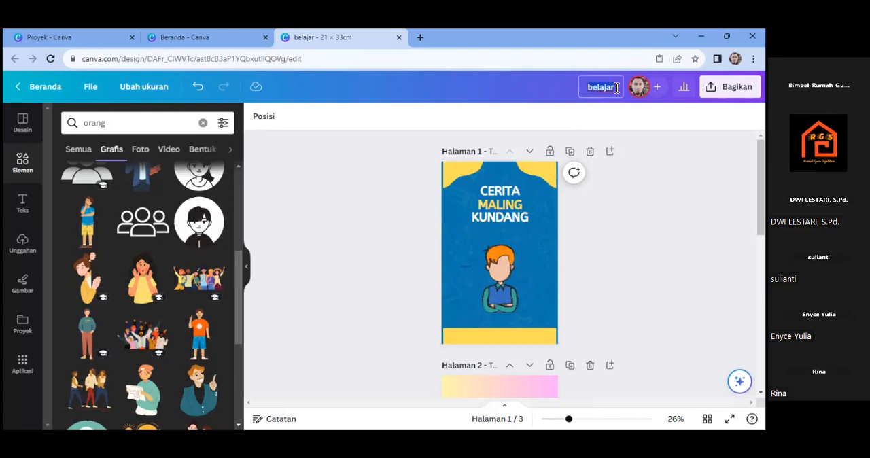
text(Cerita ma)
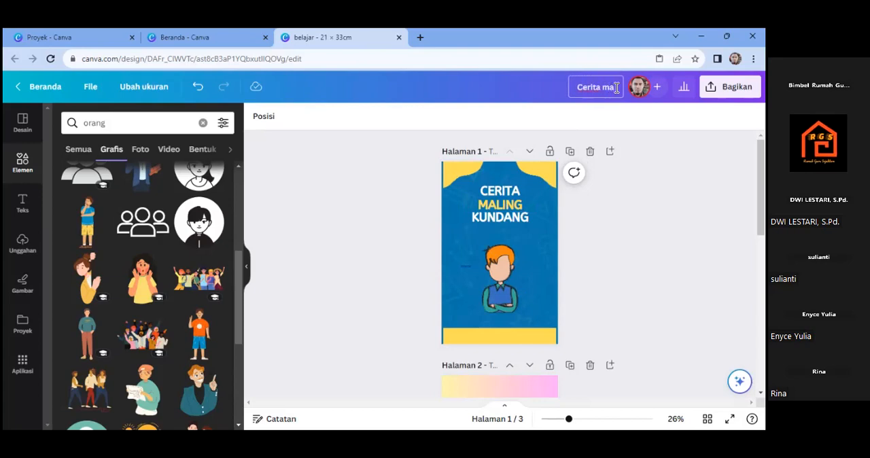
key(BackSpace)
key(BackSpace)
key(BackSpace)
text(Maling Kundang)
key(Return)
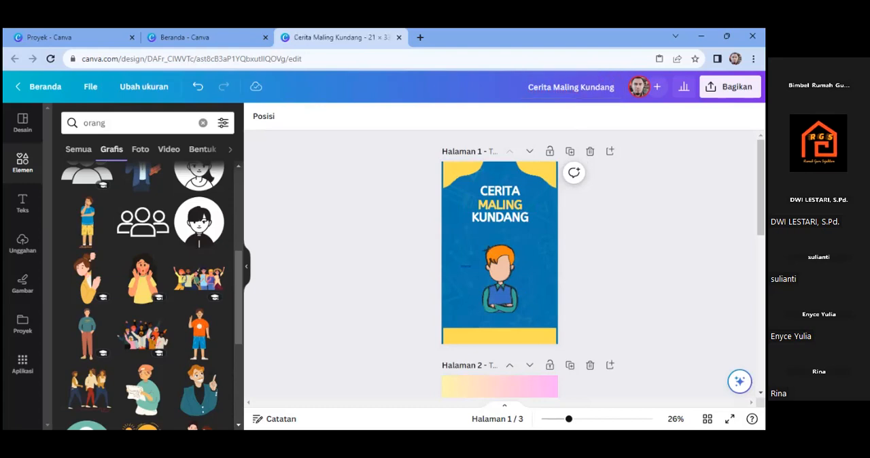
scroll(503, 266, down, 5)
scroll(504, 265, down, 2)
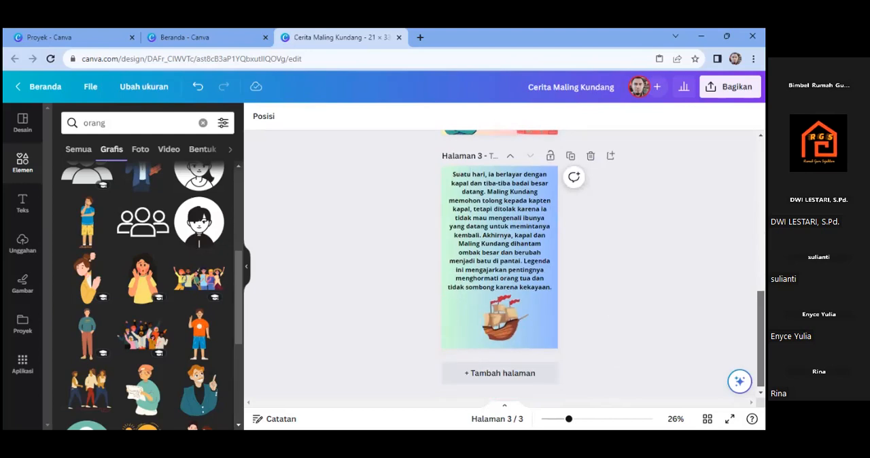
scroll(503, 266, up, 3)
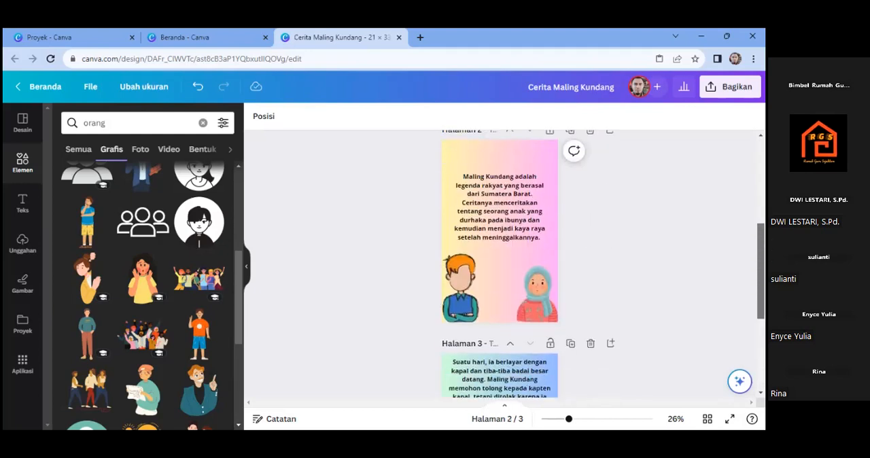
scroll(503, 265, down, 3)
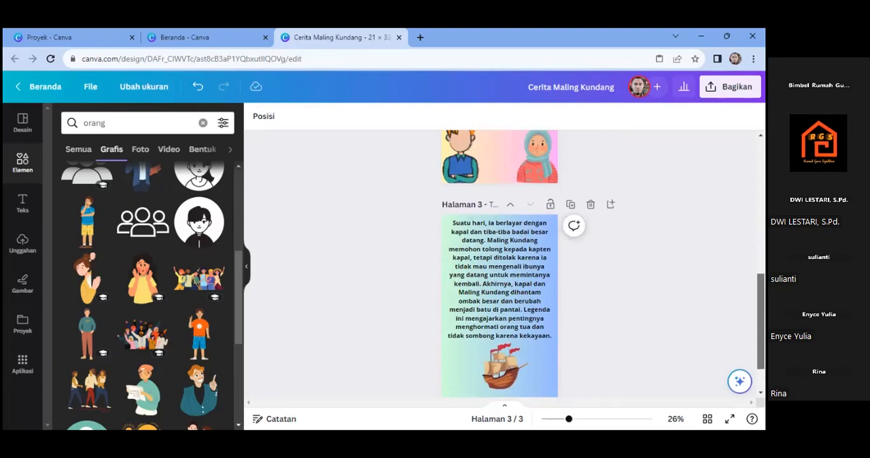
scroll(503, 265, down, 1)
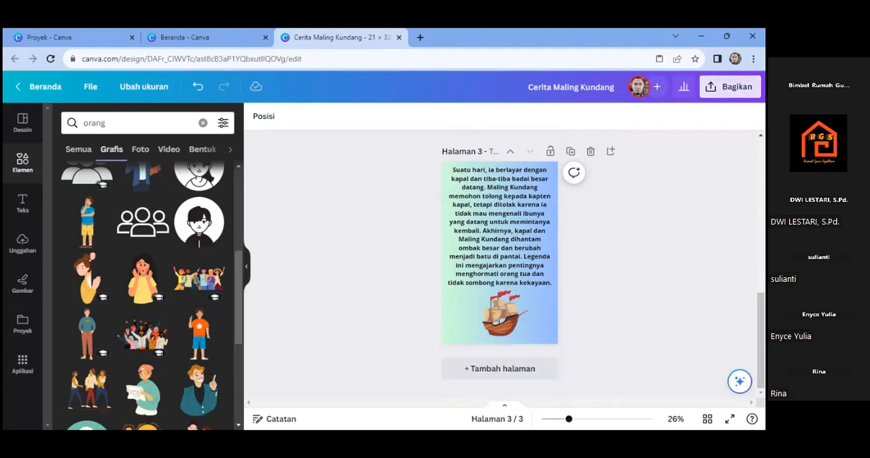
- Examine the design's sharing options and the full list of publishing targets, including the social, save and design groups
click(730, 86)
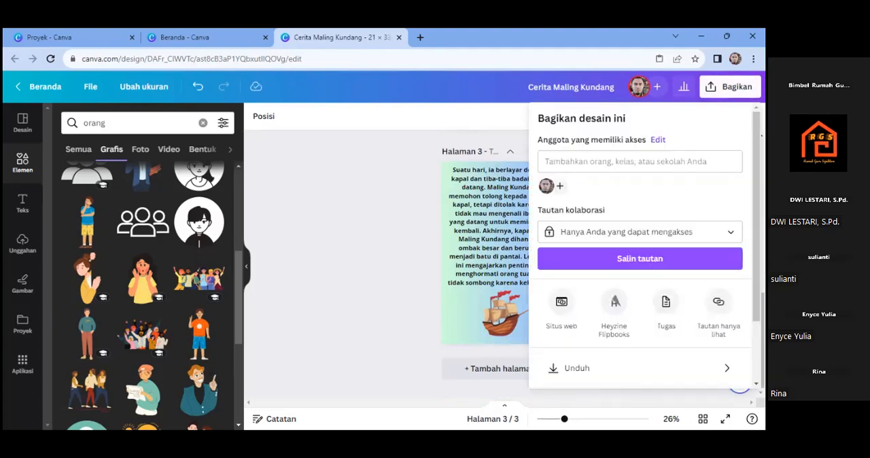
scroll(640, 245, down, 2)
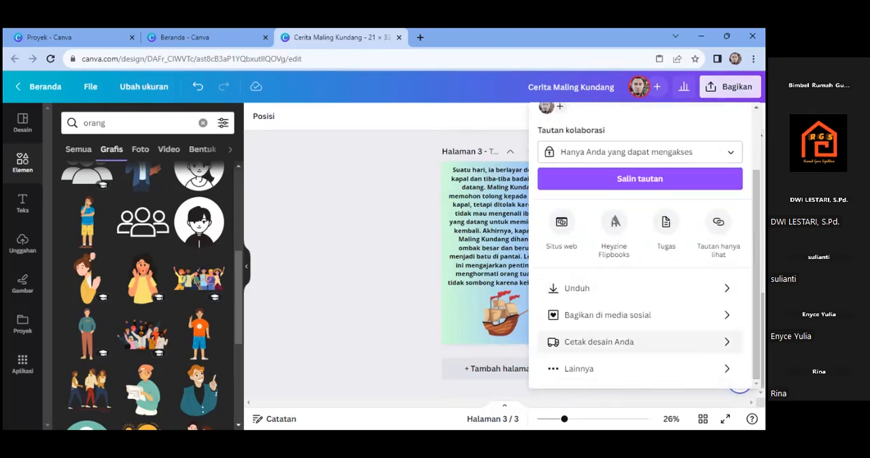
click(590, 370)
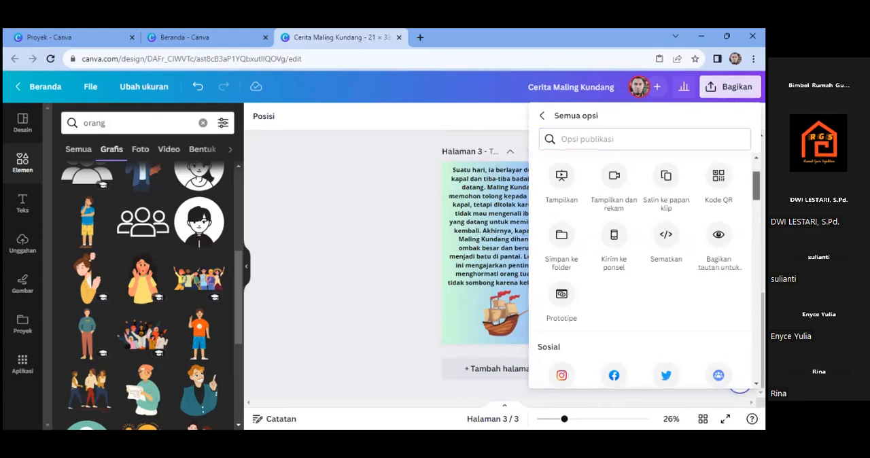
scroll(644, 272, down, 3)
scroll(645, 272, down, 1)
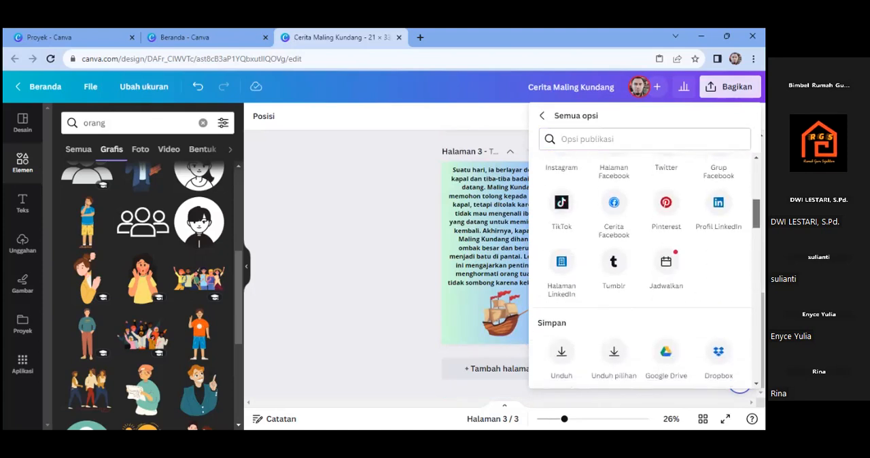
scroll(645, 272, up, 2)
scroll(645, 272, down, 9)
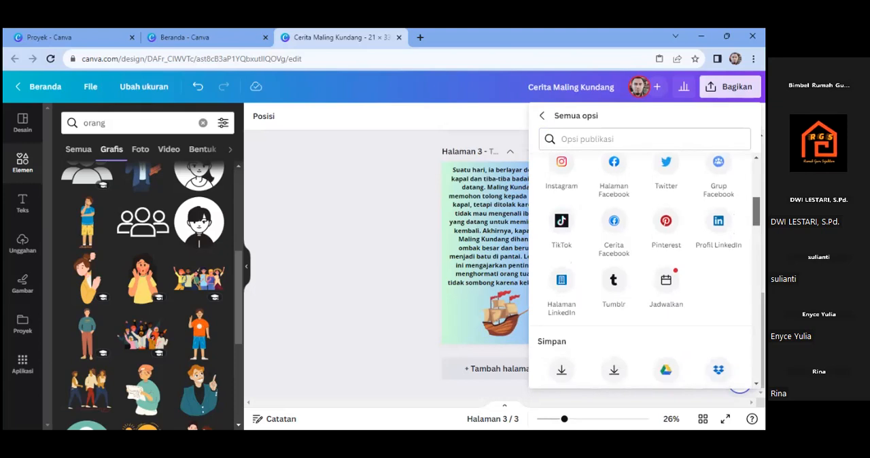
scroll(644, 272, down, 4)
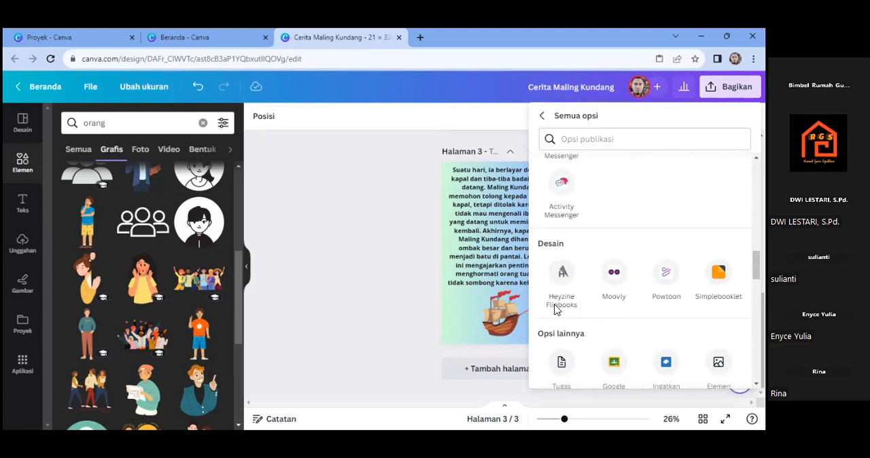
click(542, 122)
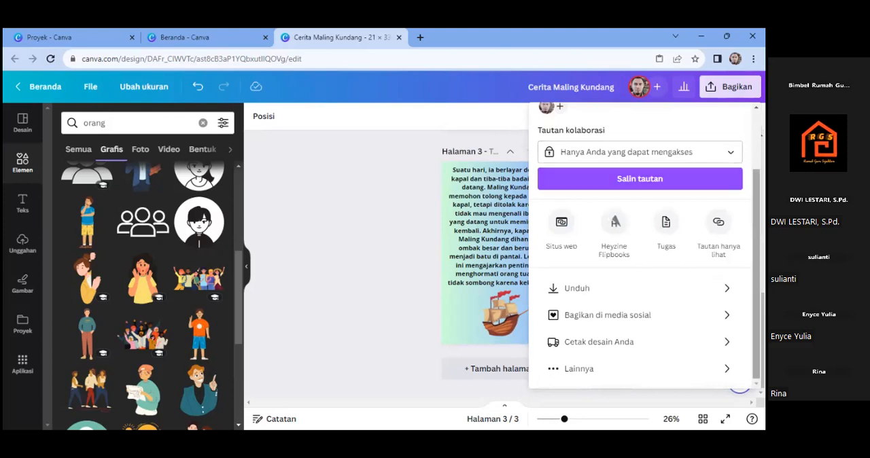
scroll(640, 245, up, 3)
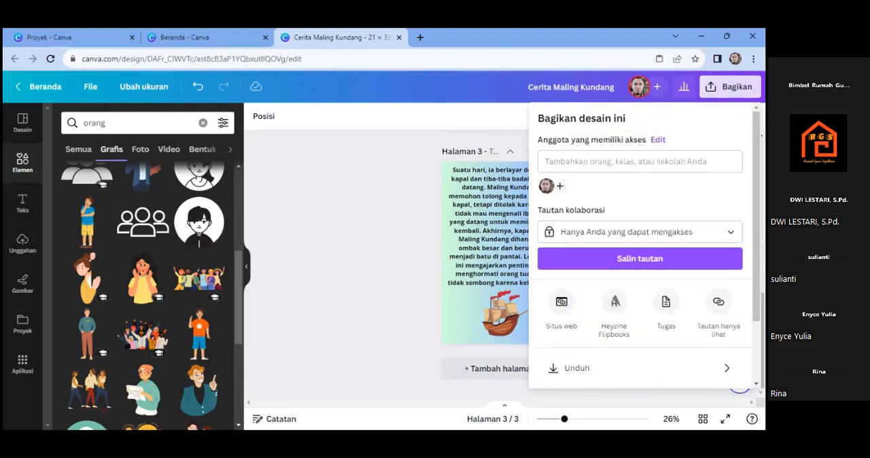
click(730, 87)
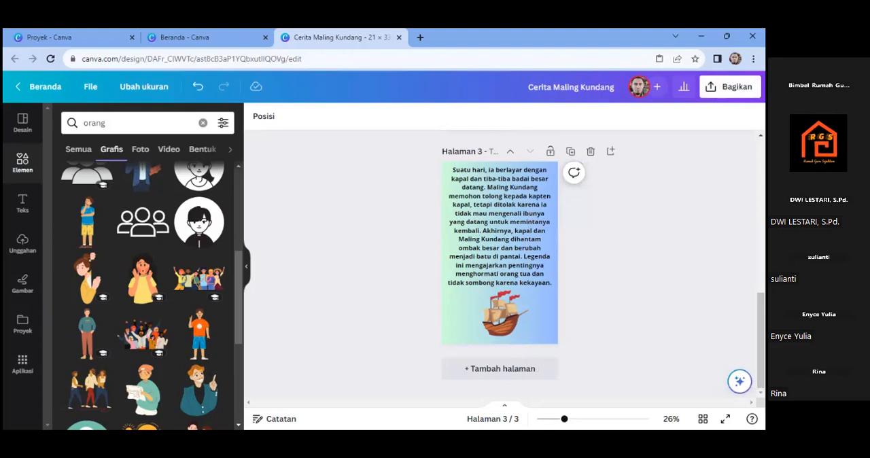
- Choose Heyzine Flipbooks from the full list of publishing options for sharing the design
click(730, 87)
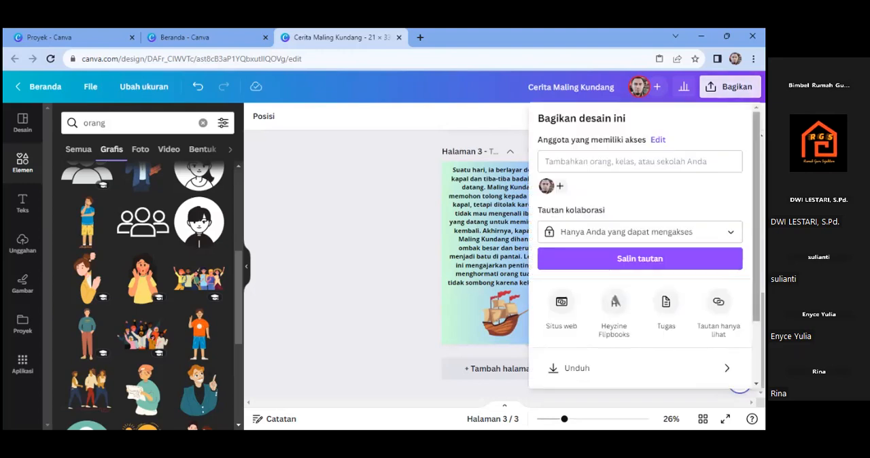
scroll(593, 280, down, 1)
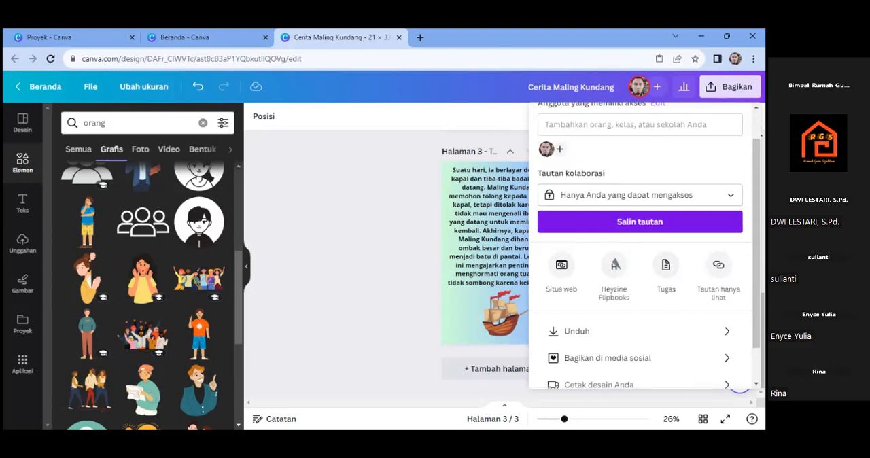
scroll(641, 363, down, 1)
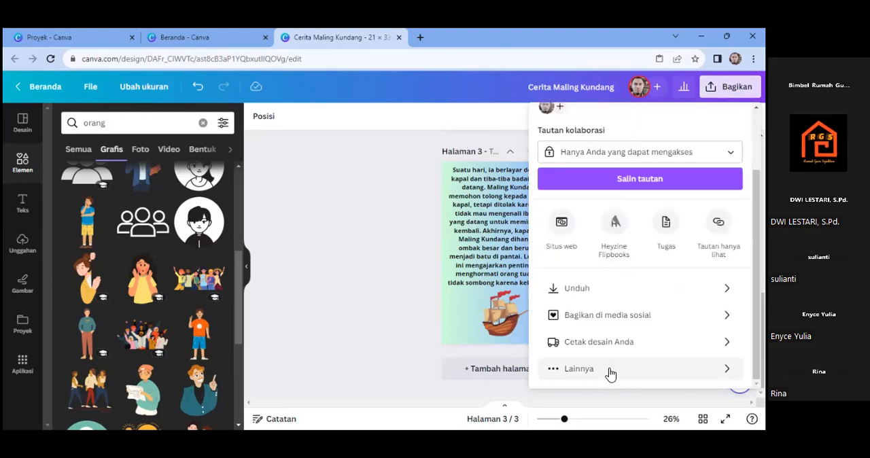
click(610, 373)
drag(756, 186, 756, 264)
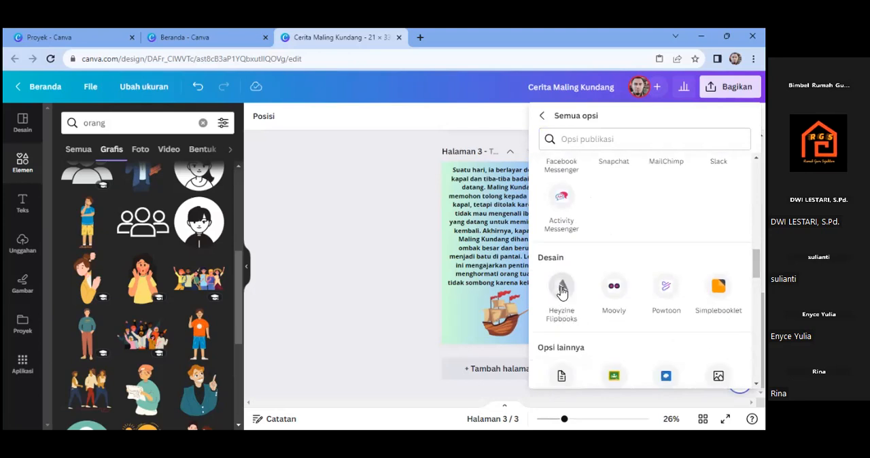
click(562, 289)
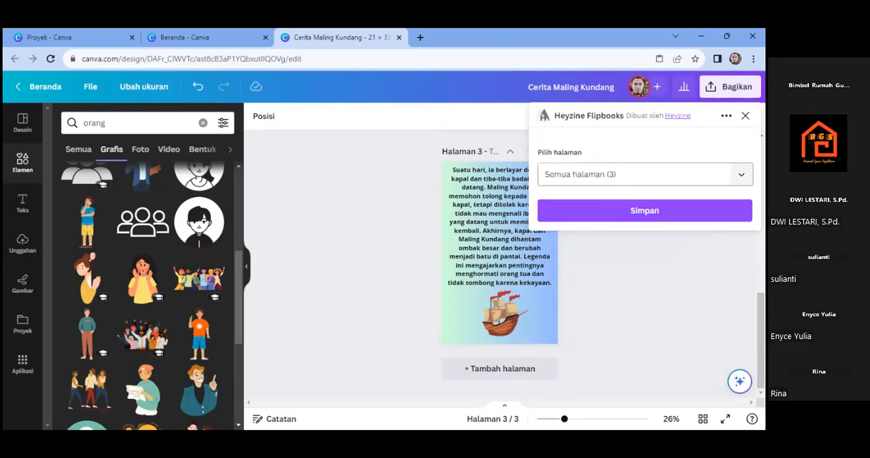
- Save all three pages to Heyzine Flipbooks and open the resulting flipbook on the Heyzine site
click(645, 174)
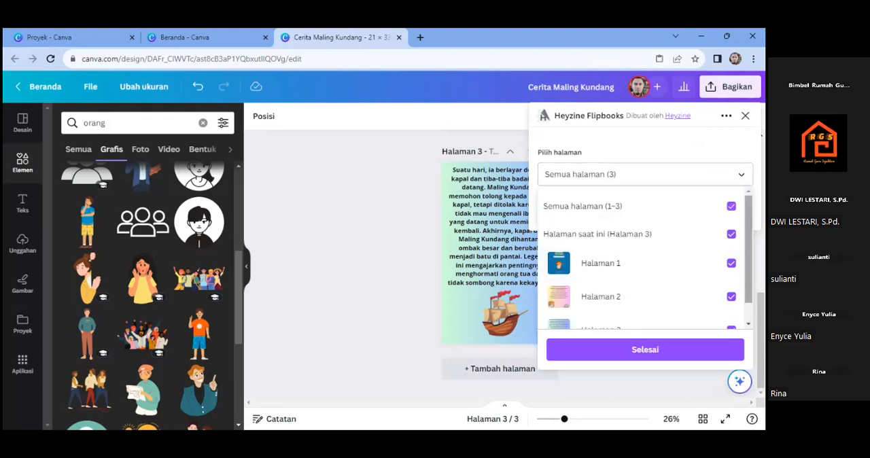
scroll(639, 266, down, 1)
click(645, 350)
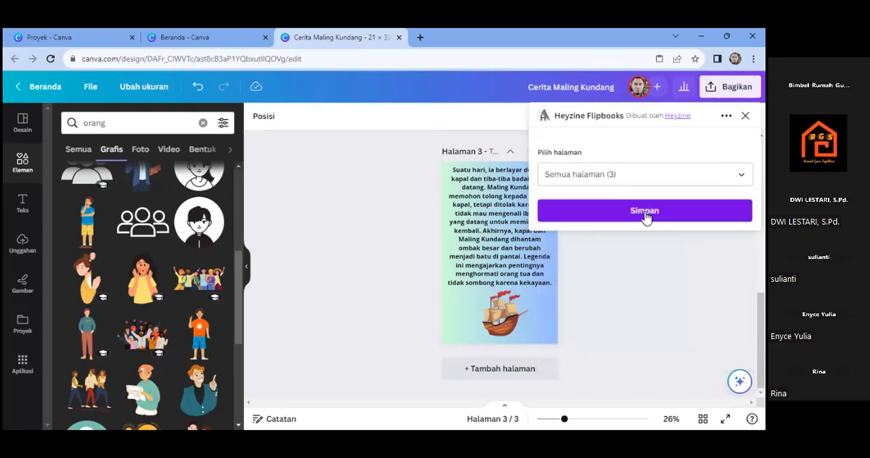
click(645, 213)
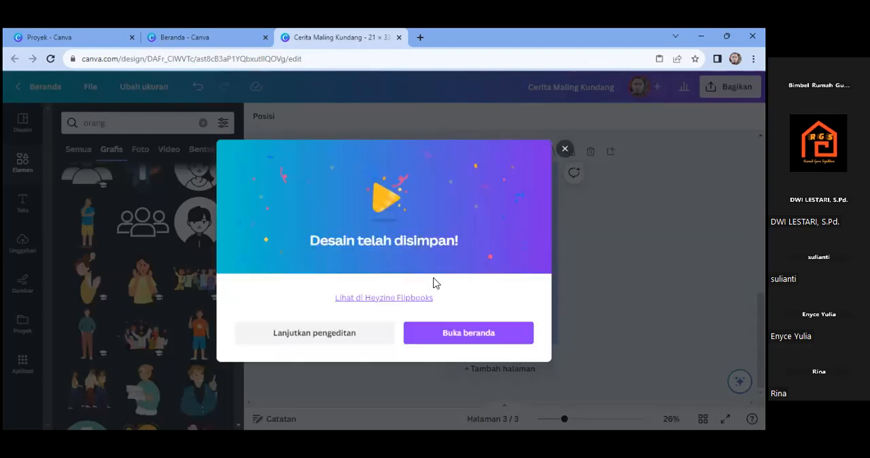
click(369, 300)
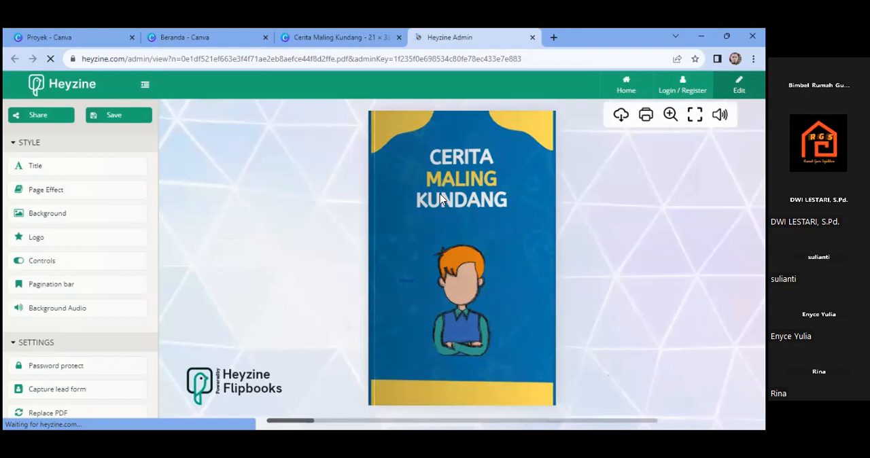
- Leaf through the flipbook from the cover to page 3 and back to check its pages and page-turn effect
click(522, 156)
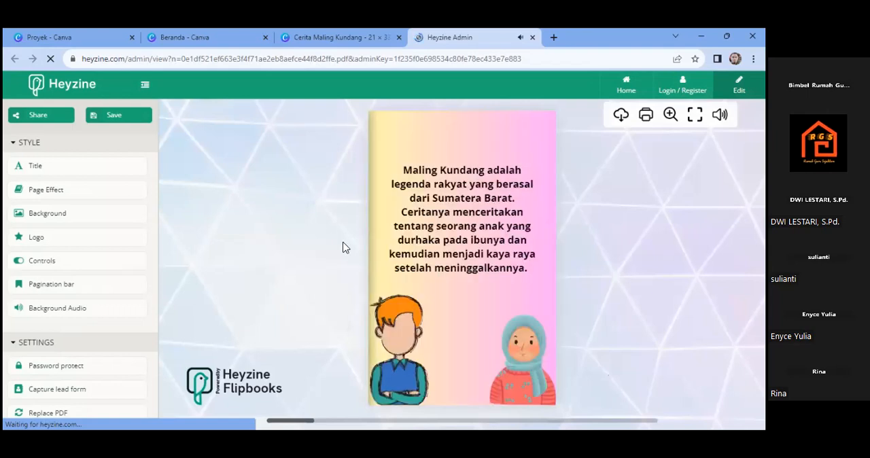
click(540, 138)
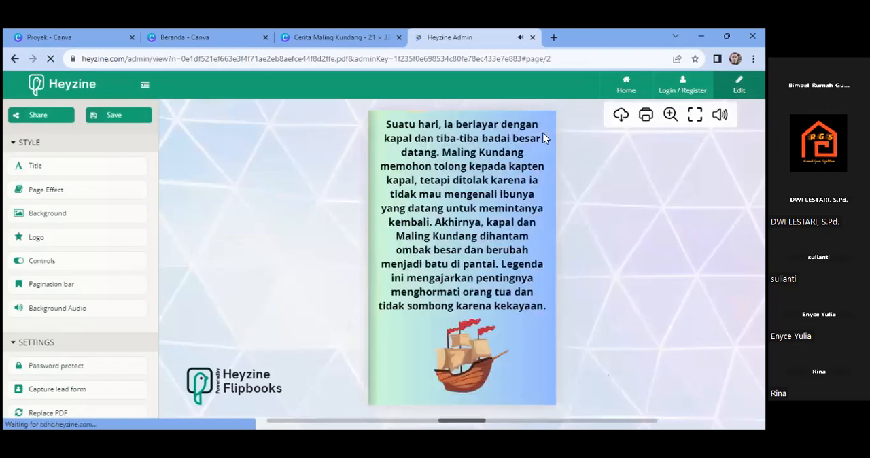
click(385, 244)
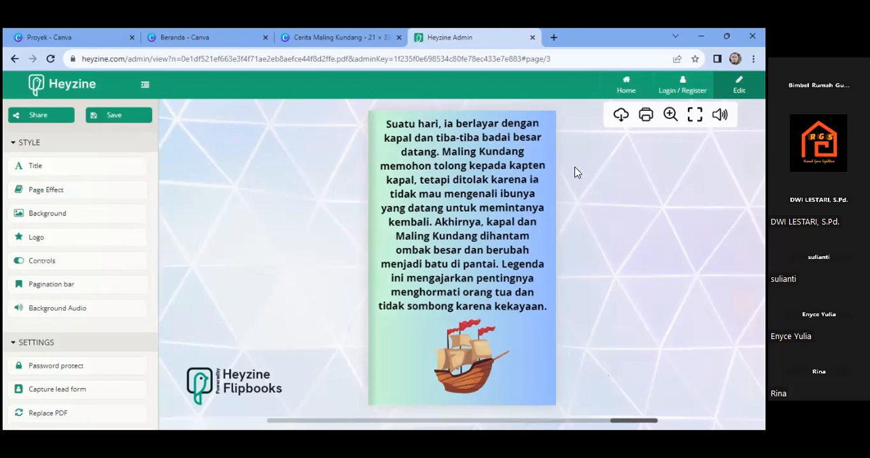
click(507, 212)
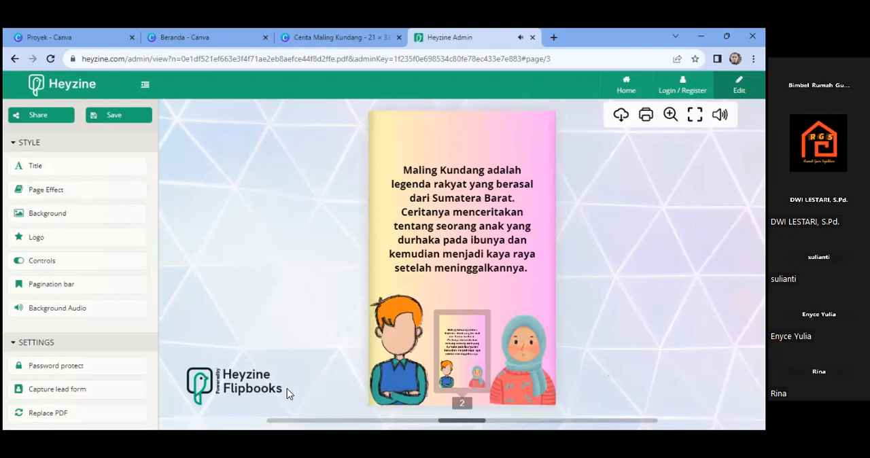
click(349, 419)
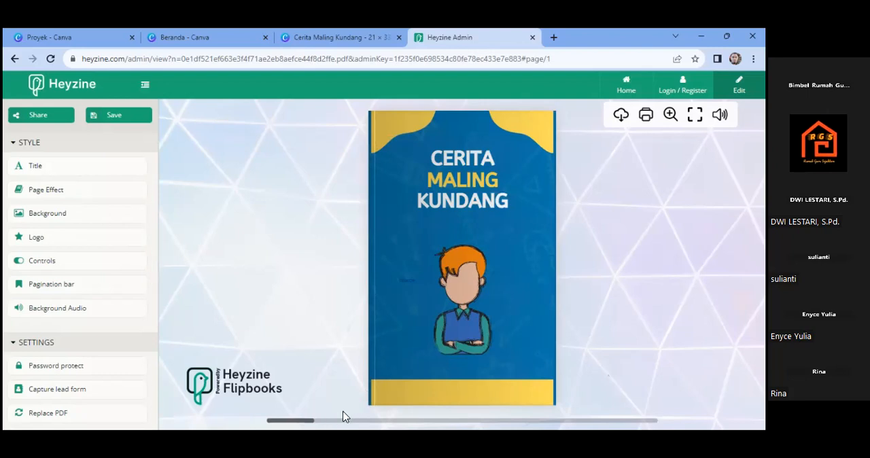
click(545, 224)
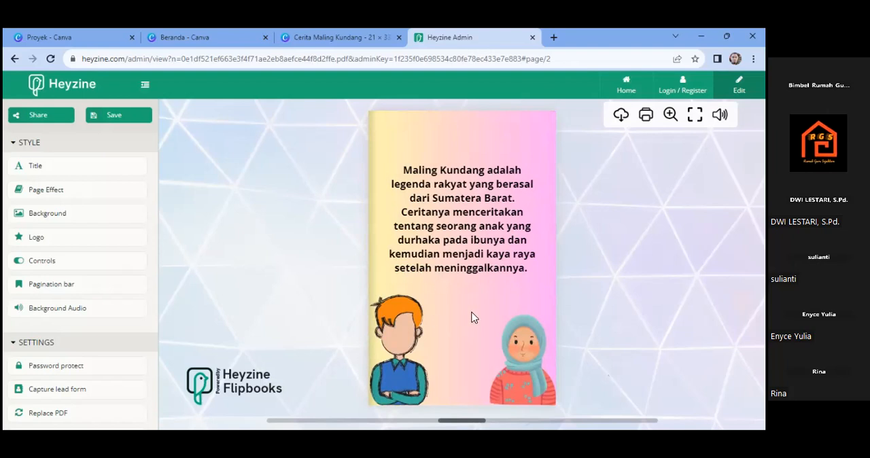
click(550, 256)
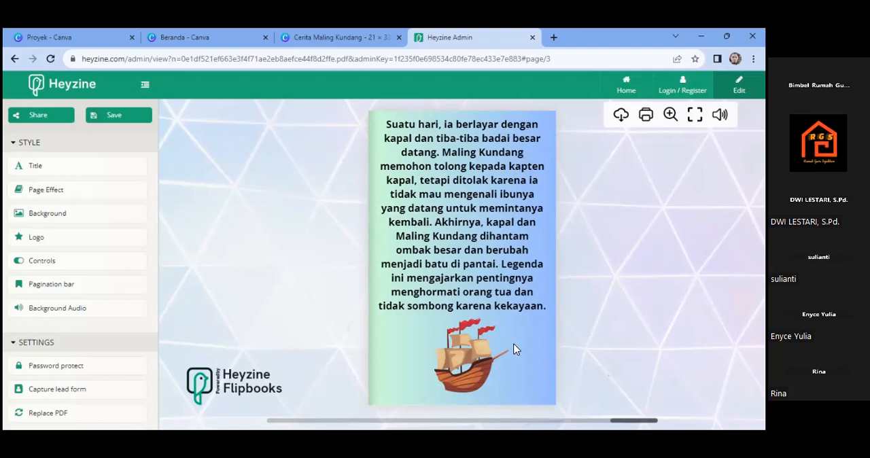
- Enter "Maling Kundang" as the flipbook's title and "Cerita Anak" as its subtitle
click(42, 173)
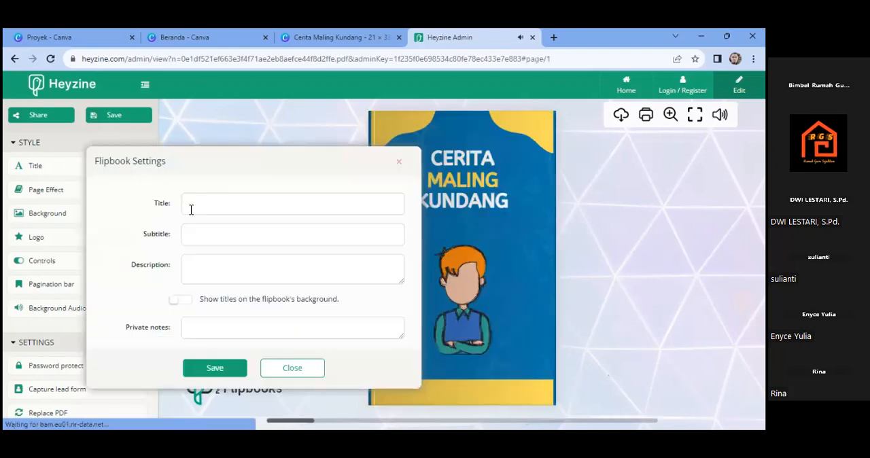
text(Maling Kundang)
click(194, 235)
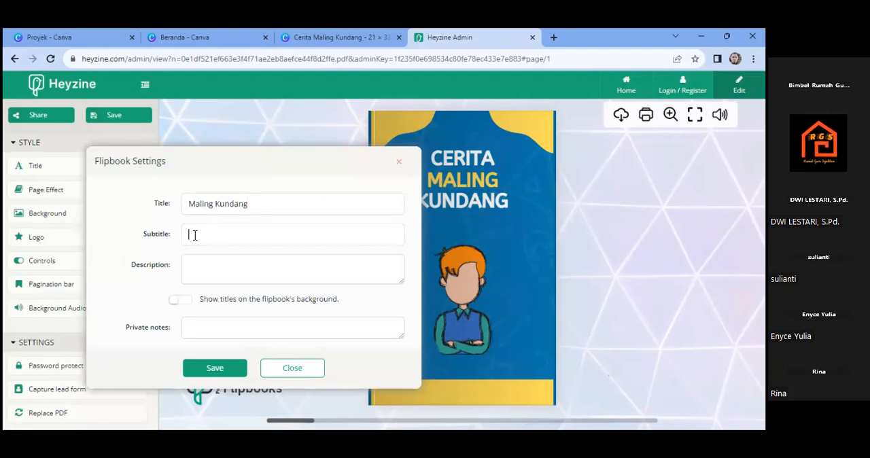
text(Cerita Anak)
- Enter the description "Menceritakan tentang anak yang durhaka pada ibunya" and save the flipbook's title settings
click(189, 262)
text(Me)
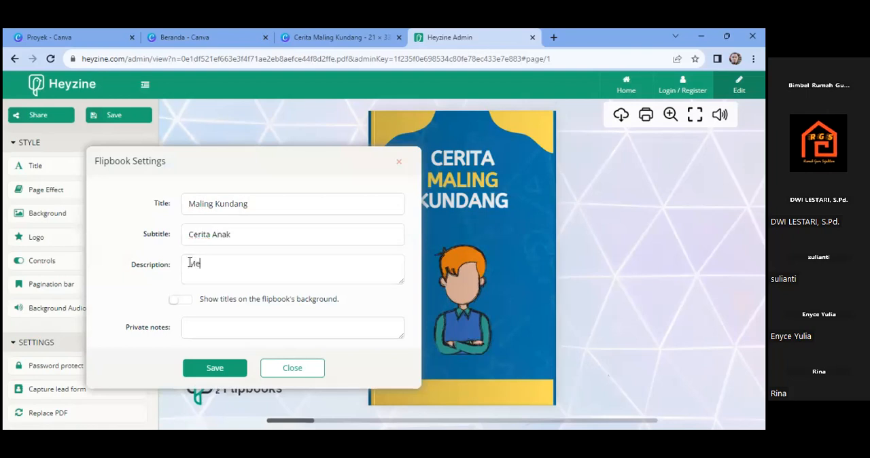
text(nceritakan te)
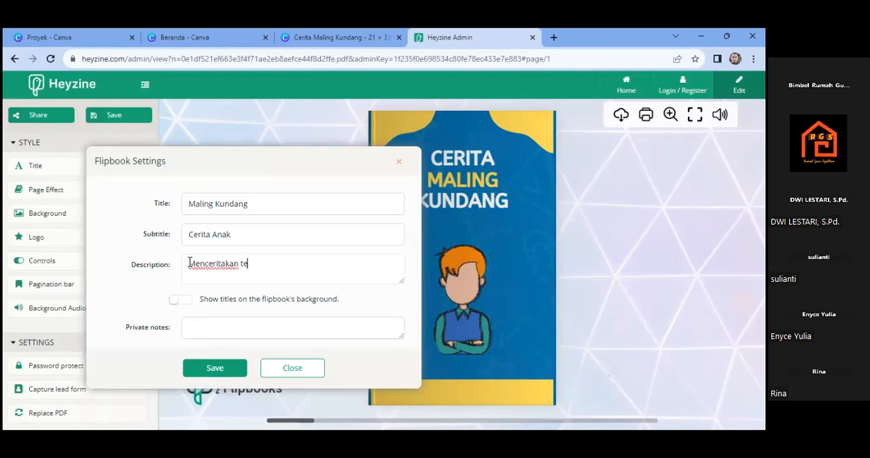
text(ntang anak yang durha)
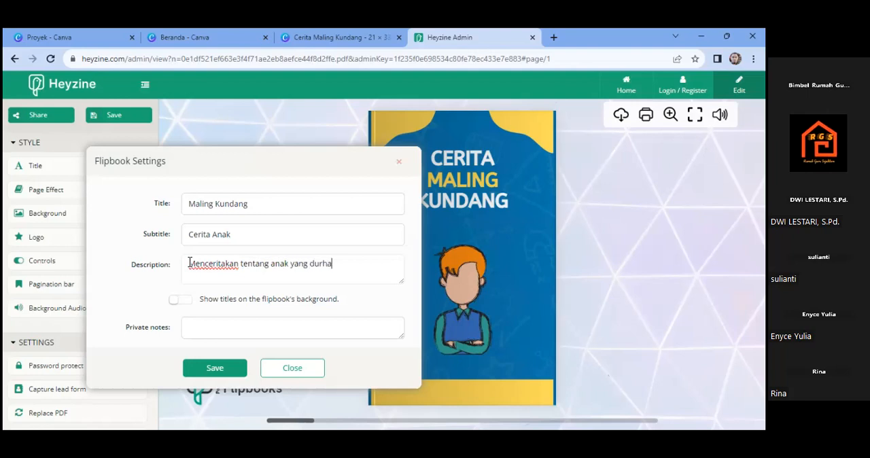
text(ka pada ibunya)
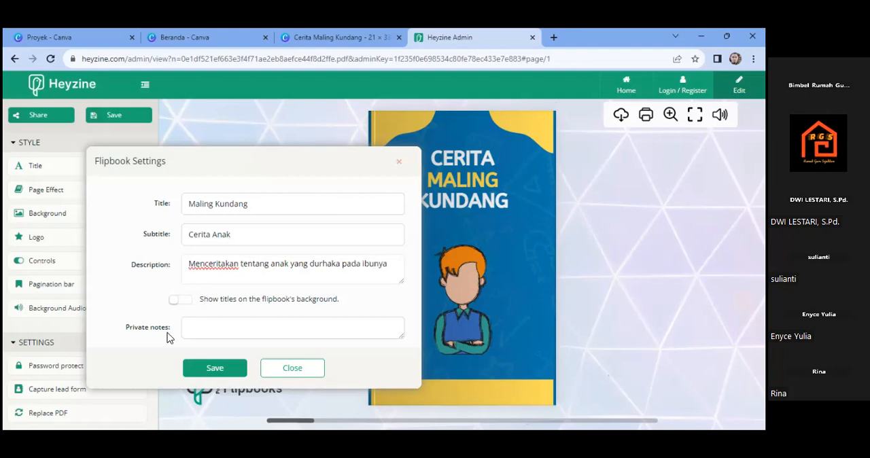
click(214, 370)
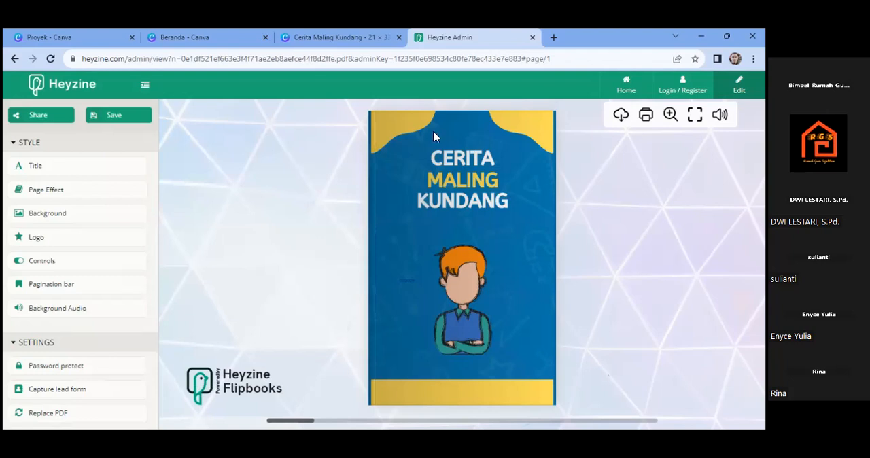
- Try the Magazine page effect on the flipbook and leaf through from the cover to page 3
click(53, 196)
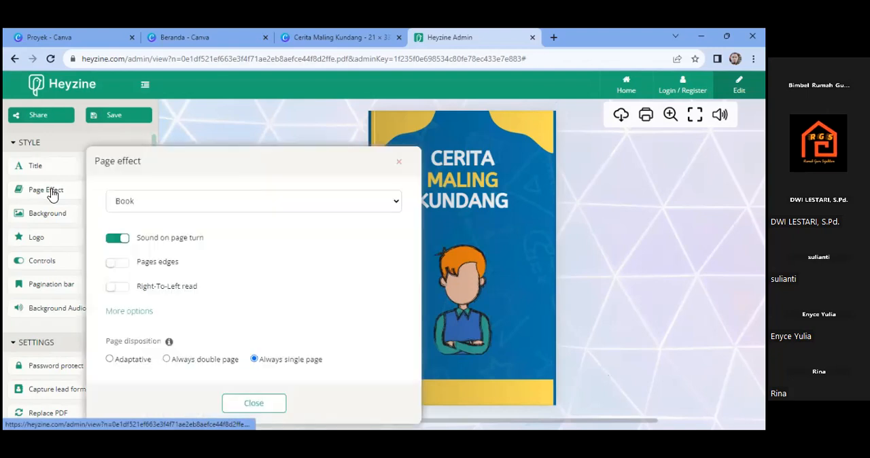
click(397, 204)
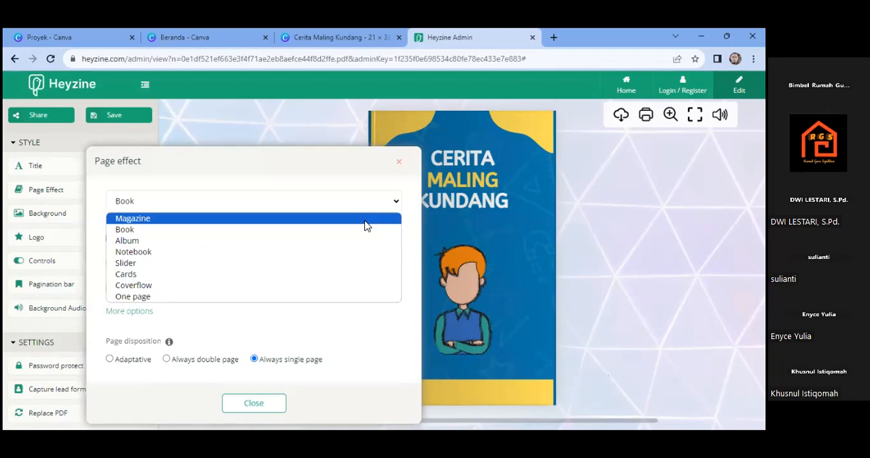
click(259, 410)
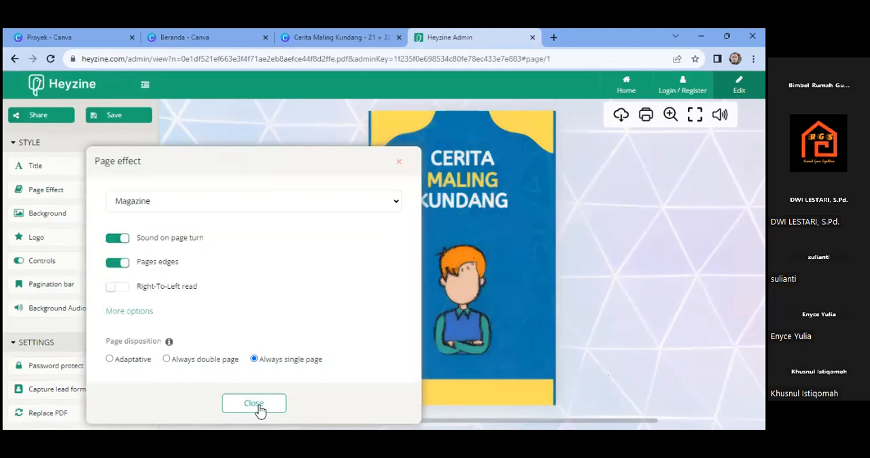
click(255, 404)
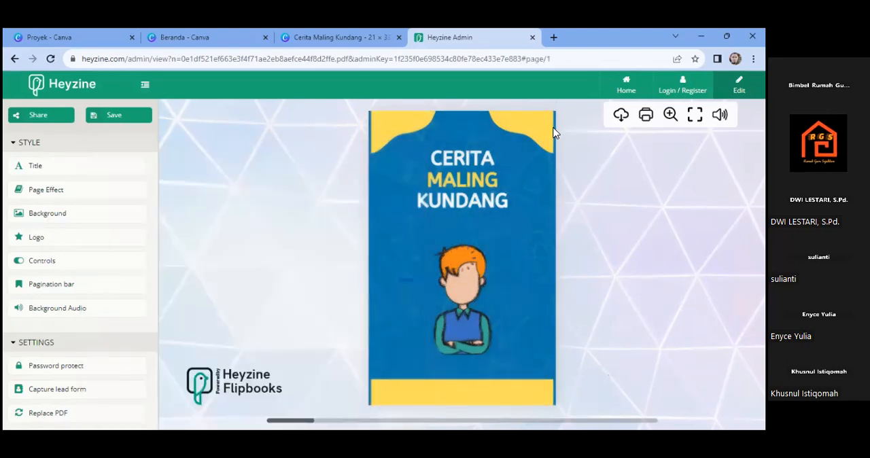
click(387, 206)
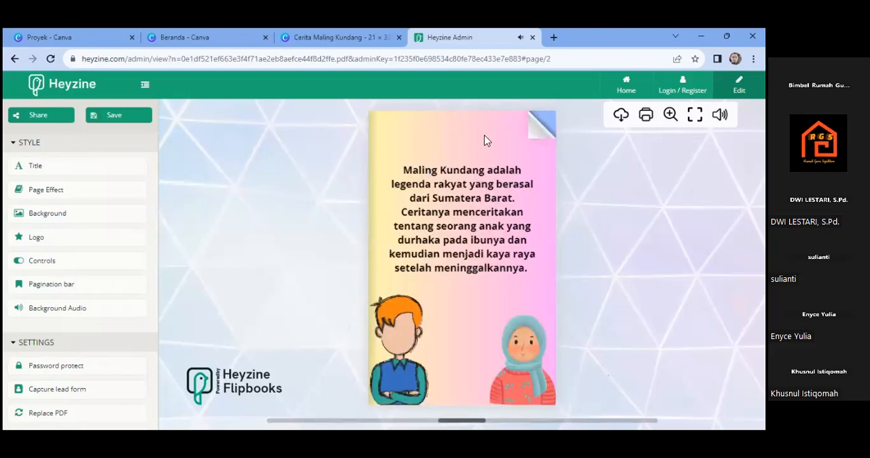
click(537, 126)
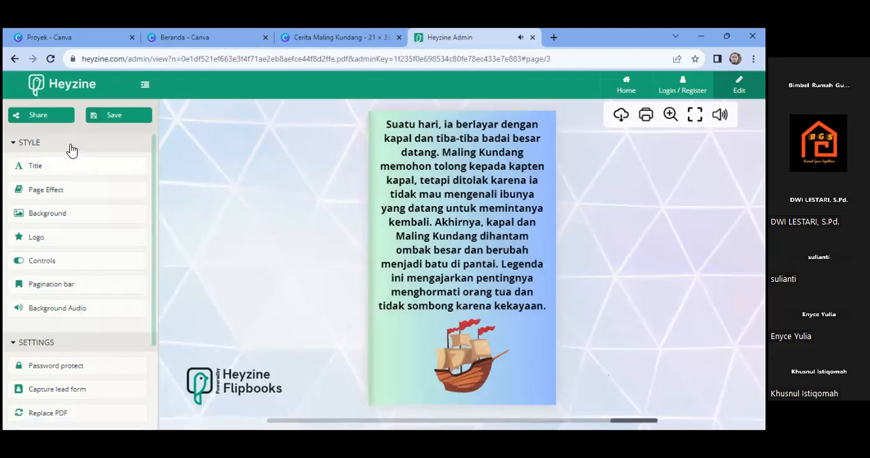
- Change the flipbook's page effect to Album
click(56, 194)
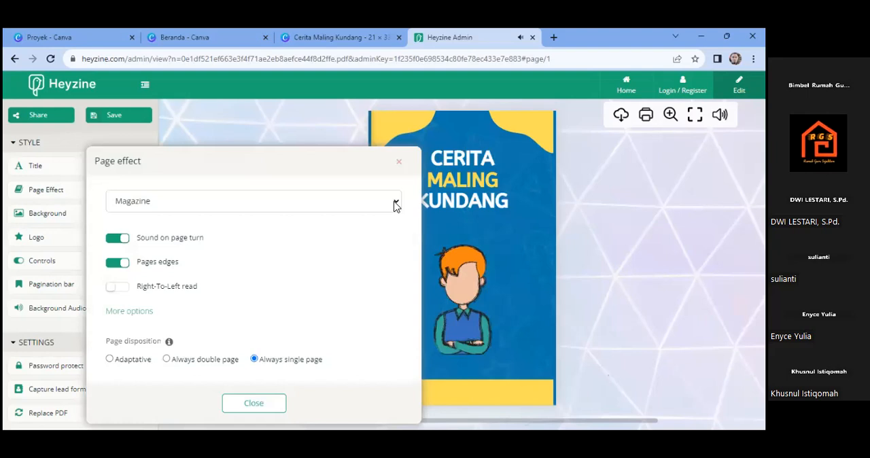
click(390, 207)
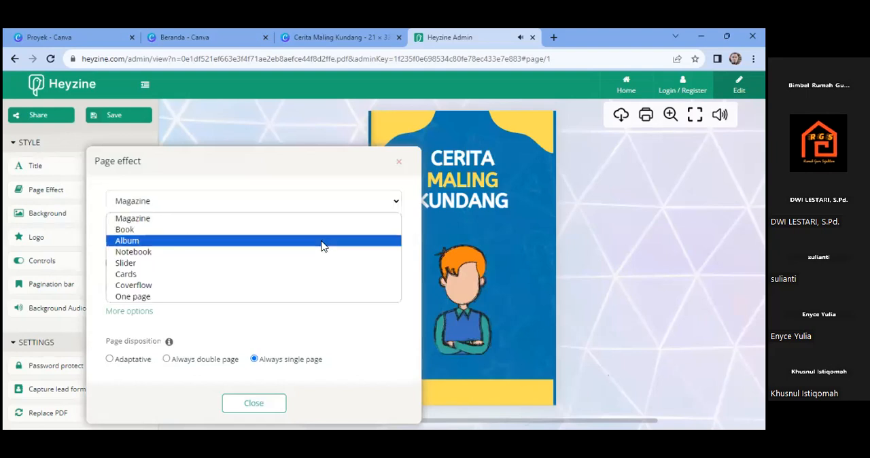
click(323, 246)
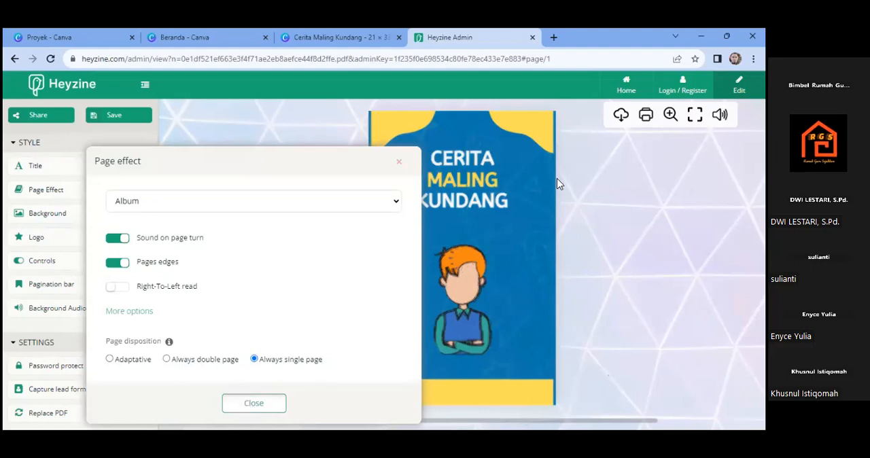
- Leaf through the flipbook to page 3 and return to the cover to check the Album page-turn effect
drag(555, 186, 354, 250)
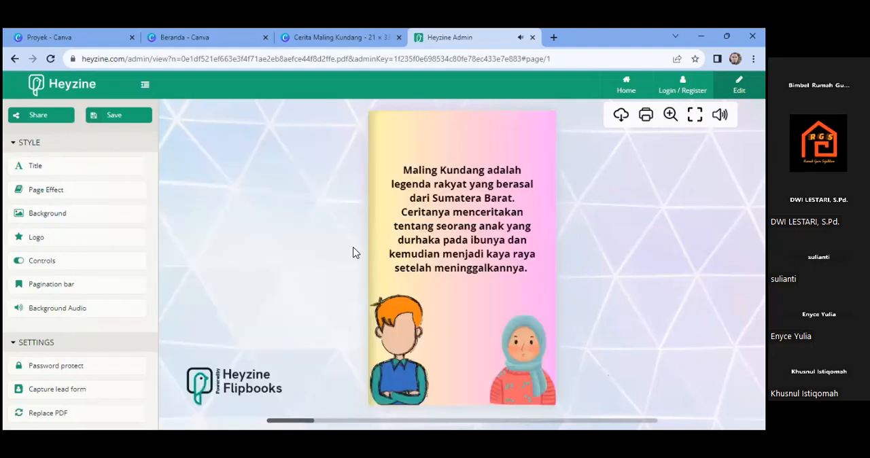
drag(433, 235, 346, 259)
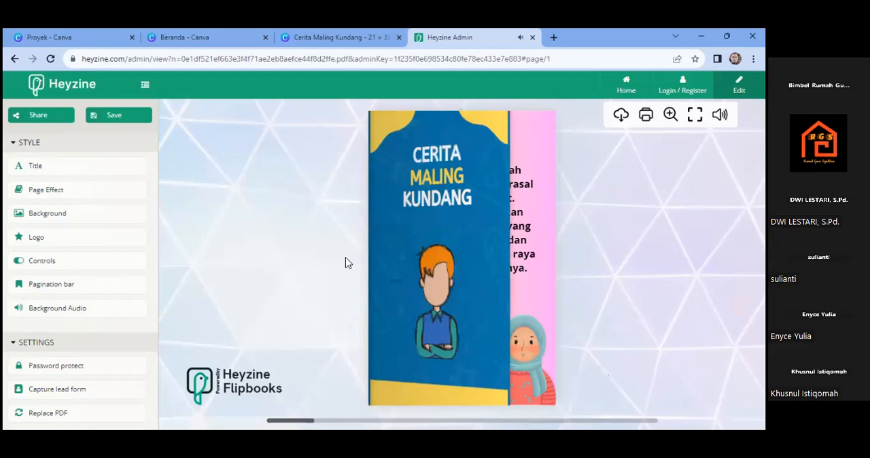
drag(490, 218, 504, 214)
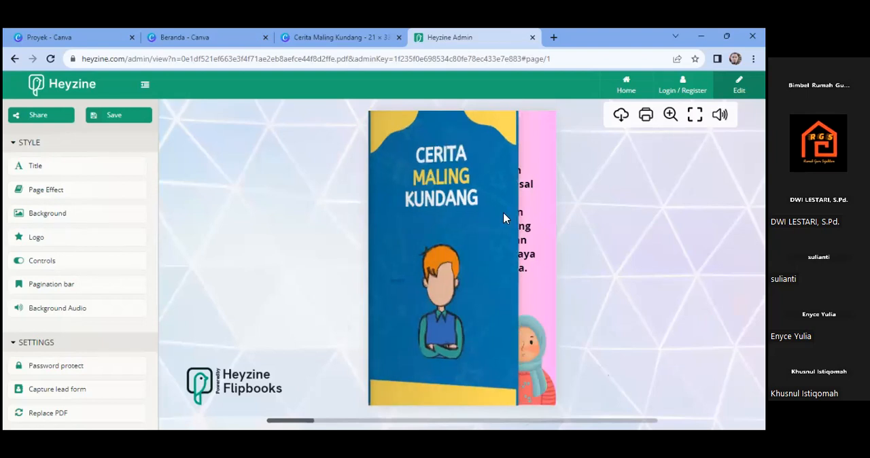
drag(358, 260, 535, 222)
click(378, 270)
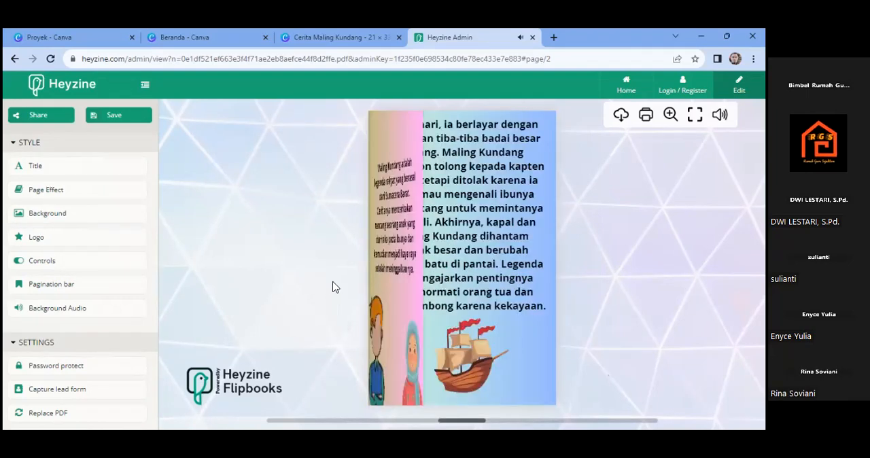
click(421, 255)
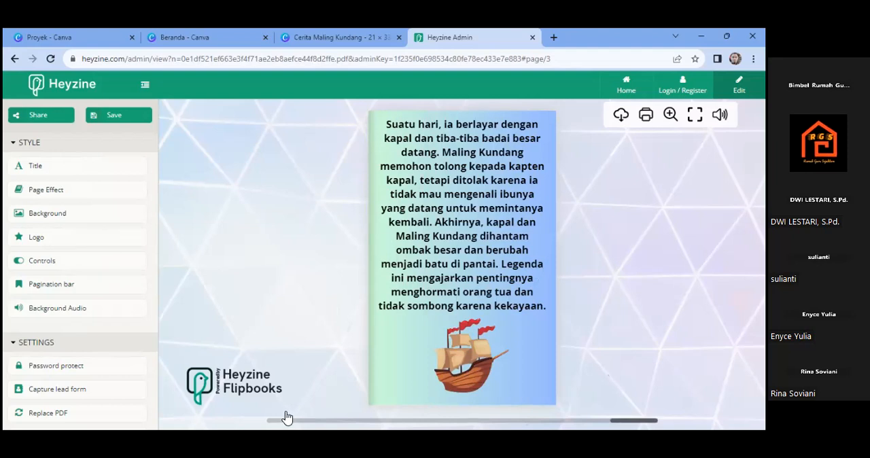
click(331, 418)
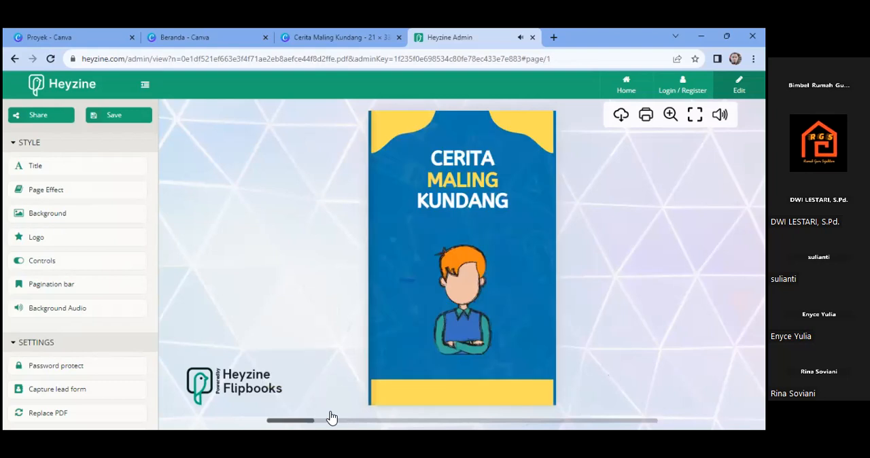
drag(551, 235, 518, 243)
- Try the "Always double page" disposition and turn the cover to view the inner pages as a spread
click(52, 196)
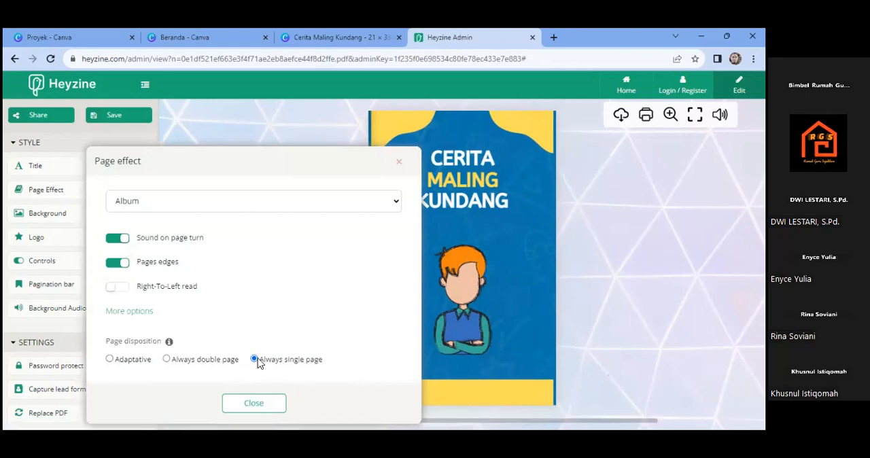
click(165, 360)
click(253, 406)
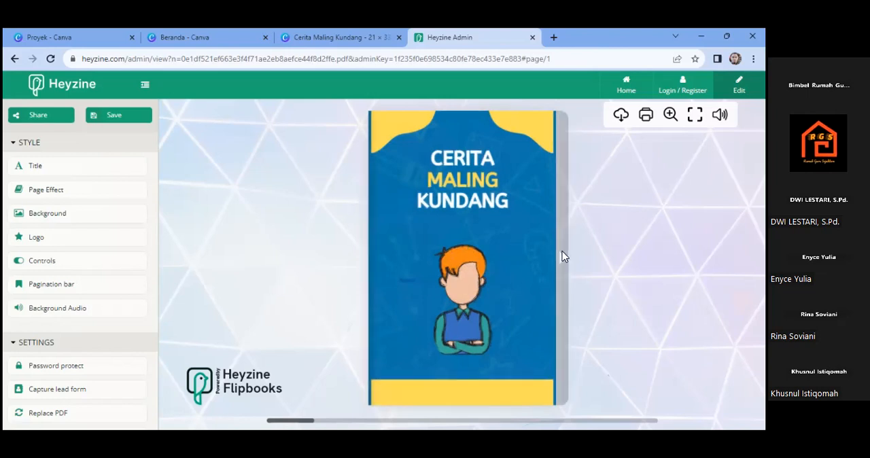
click(527, 211)
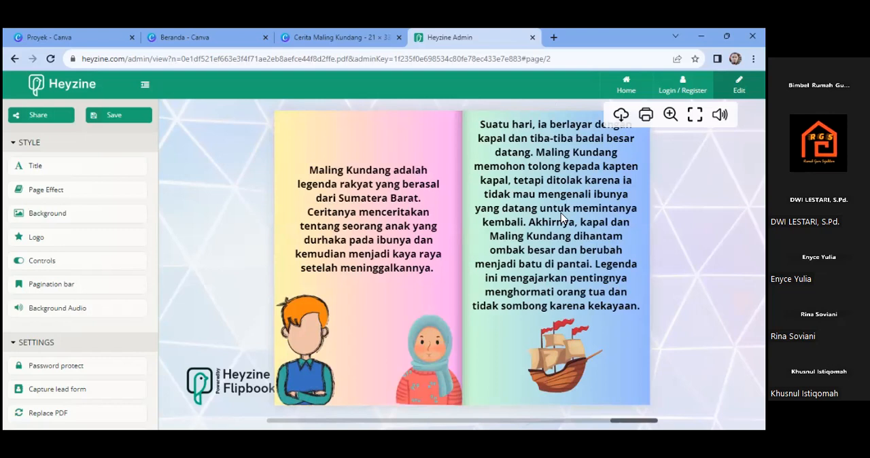
- Set the page disposition back to "Always single page" and leaf through to page 3
click(99, 194)
click(255, 360)
click(259, 404)
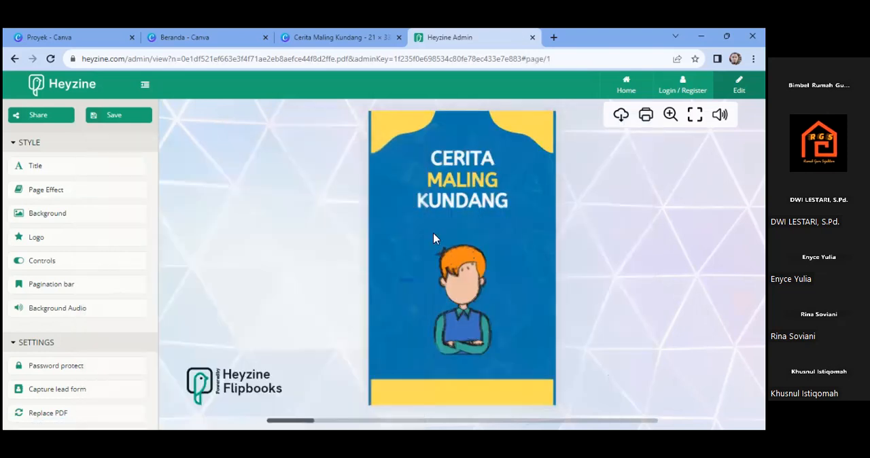
click(545, 163)
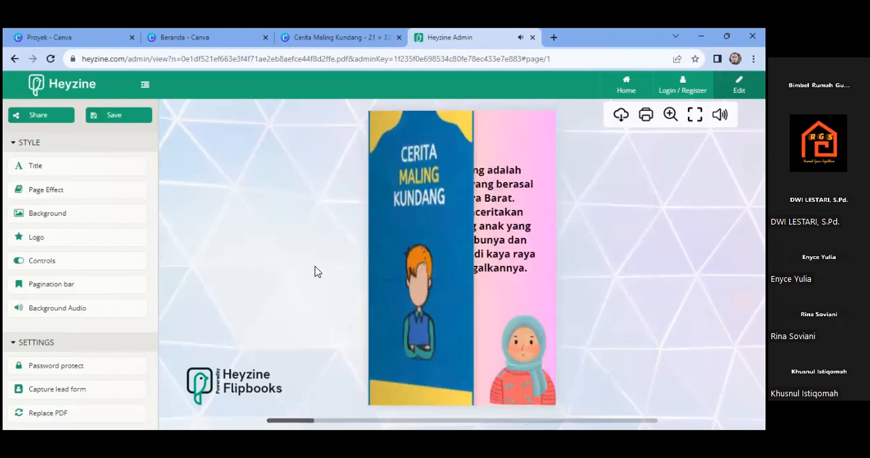
click(547, 147)
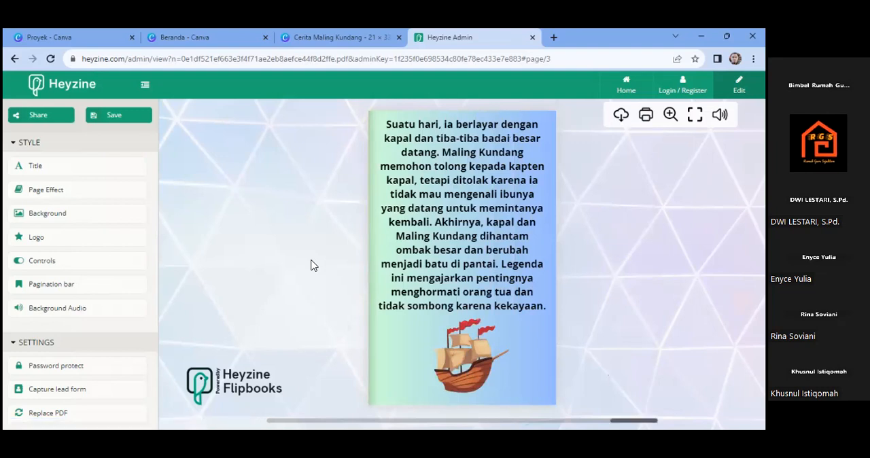
- Try the polygon, colourful swirl and yellow gradient background images, and apply the multicoloured dot pattern as the flipbook's background
click(48, 214)
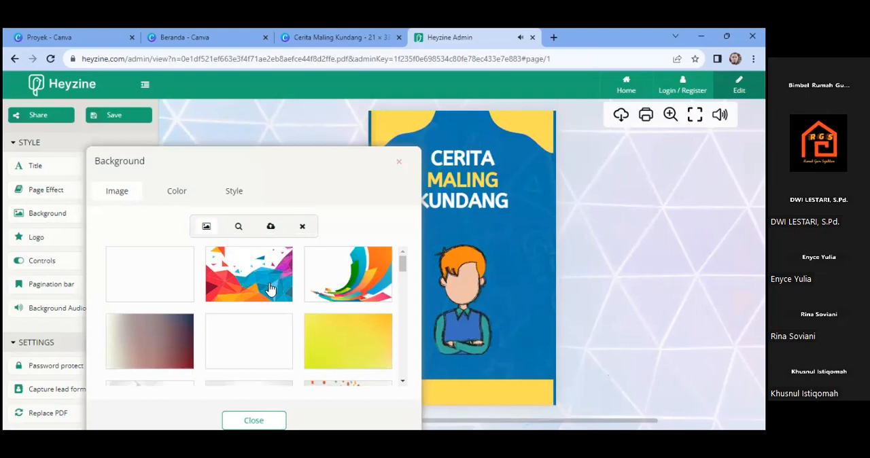
click(237, 284)
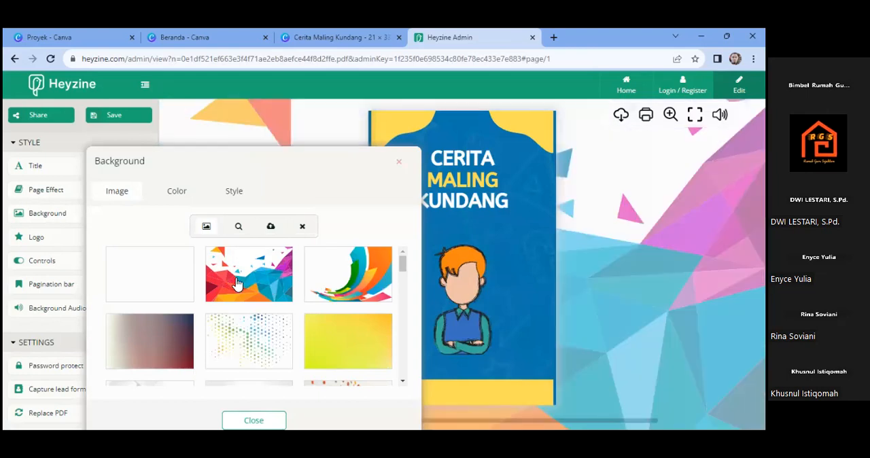
click(341, 283)
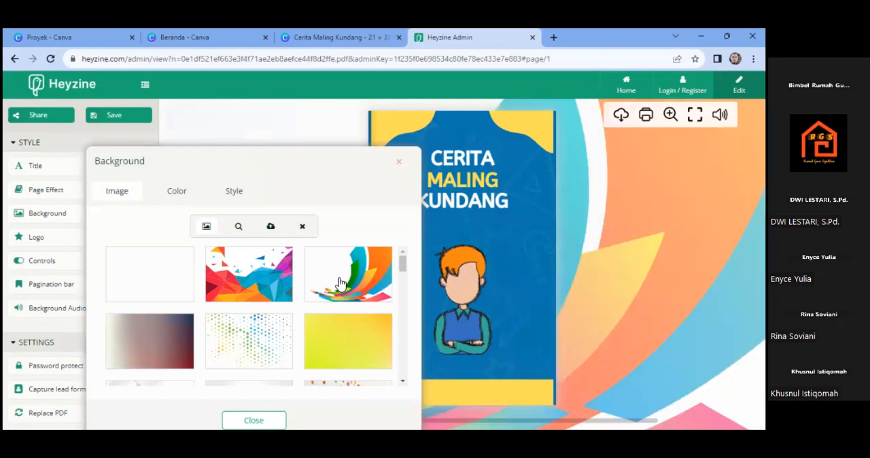
click(338, 361)
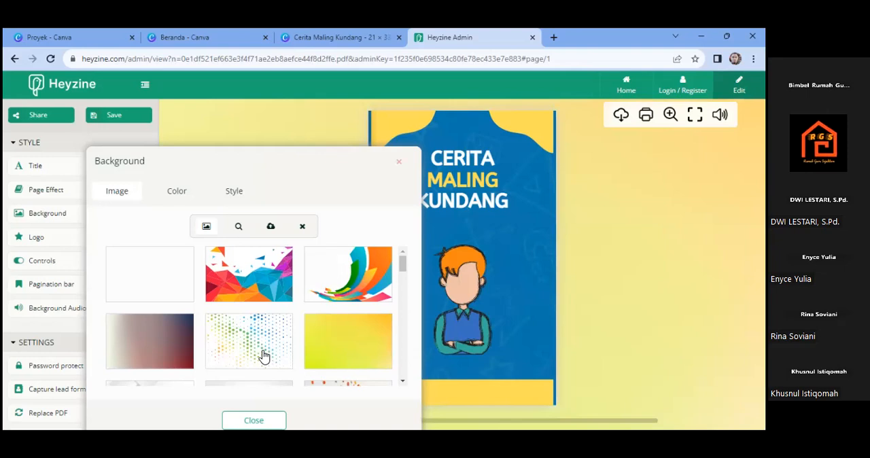
click(264, 356)
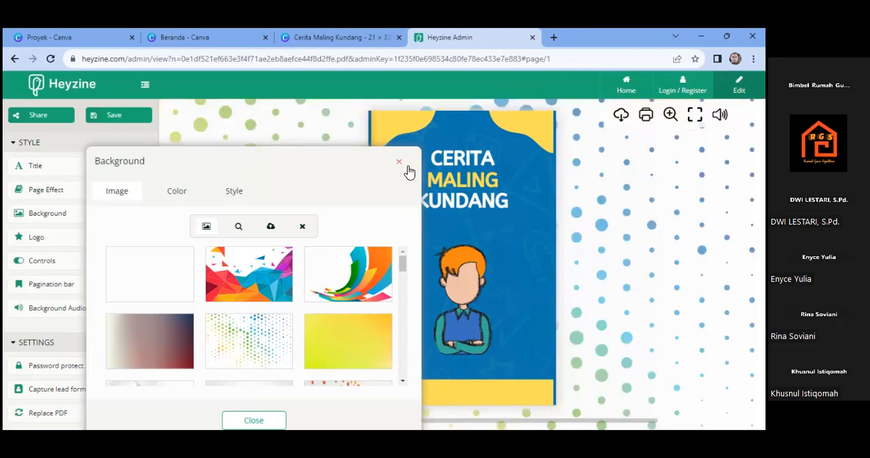
click(264, 419)
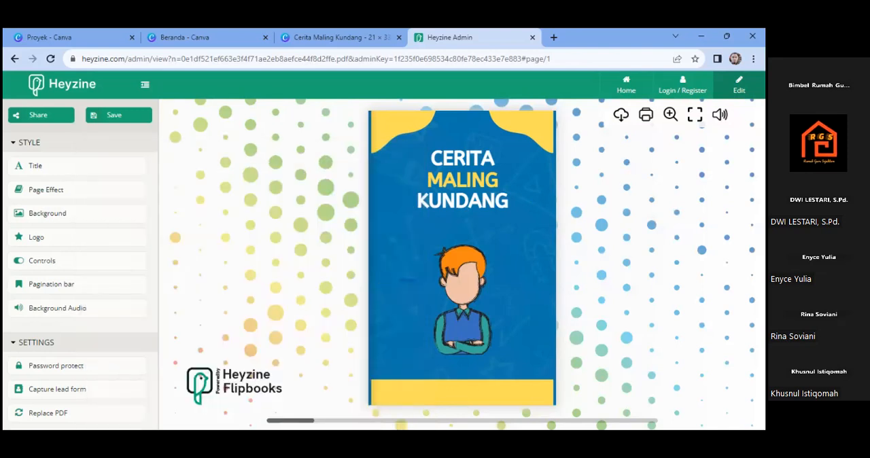
- Check the options for the flipbook's corner logo and leave them without subscribing
click(59, 245)
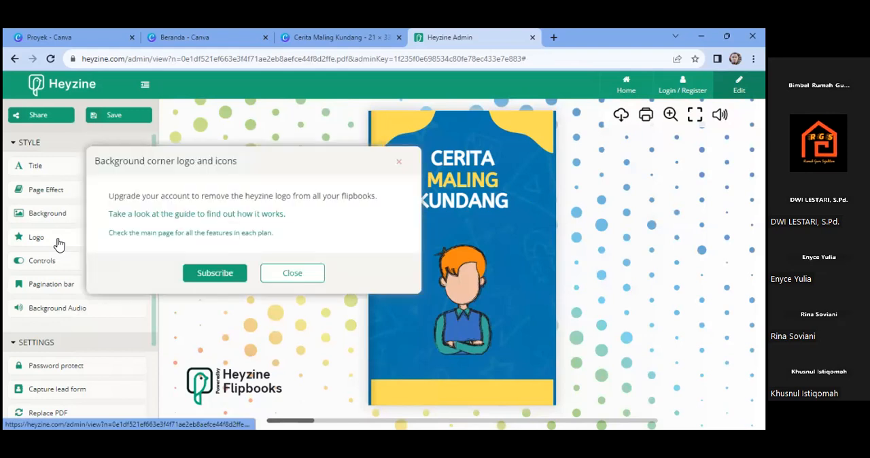
click(292, 276)
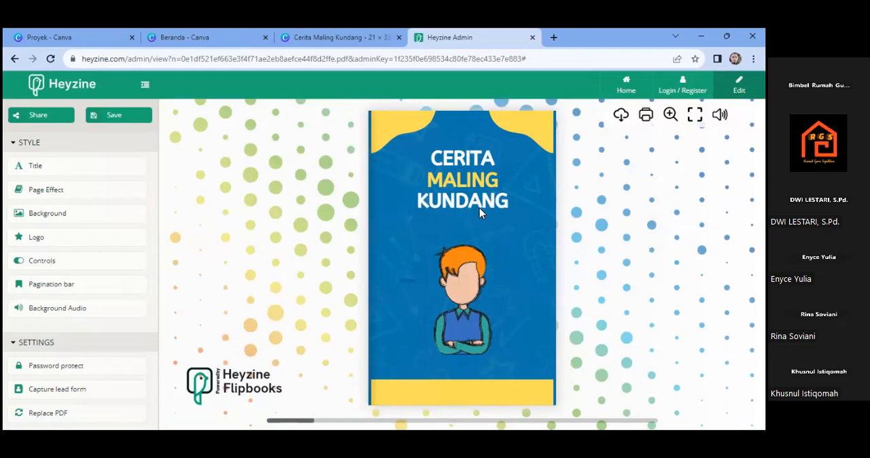
- Save the customized flipbook and copy its reader link from the sharing options
click(89, 122)
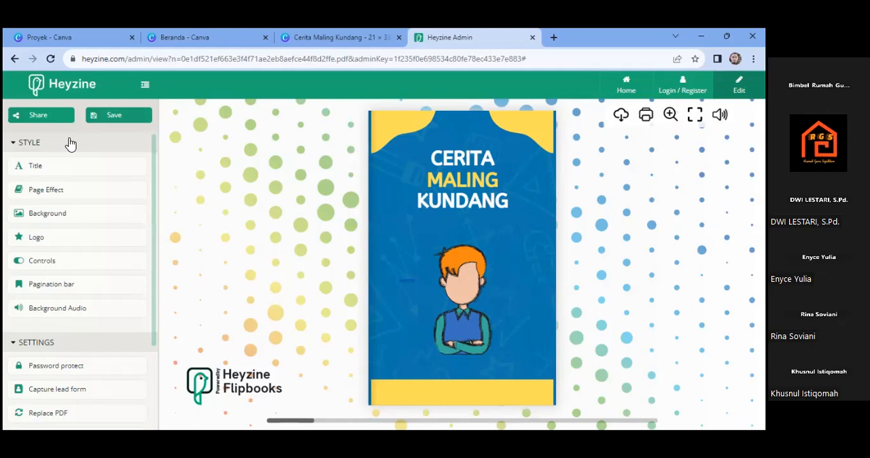
click(37, 118)
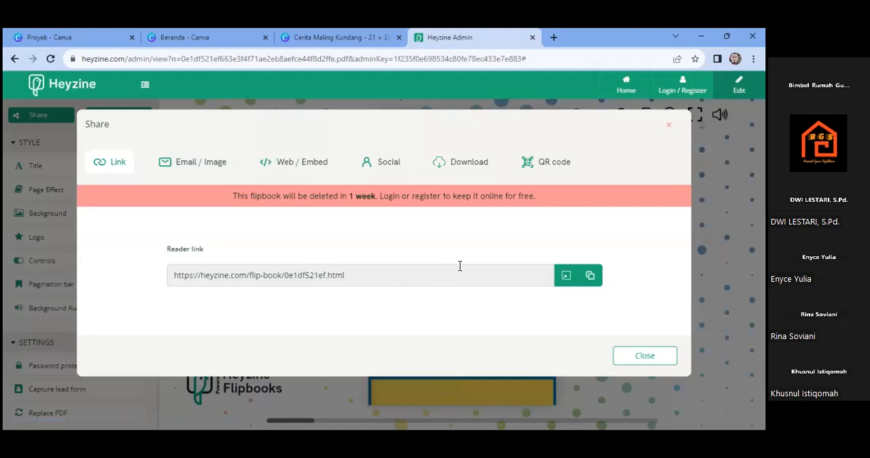
click(589, 278)
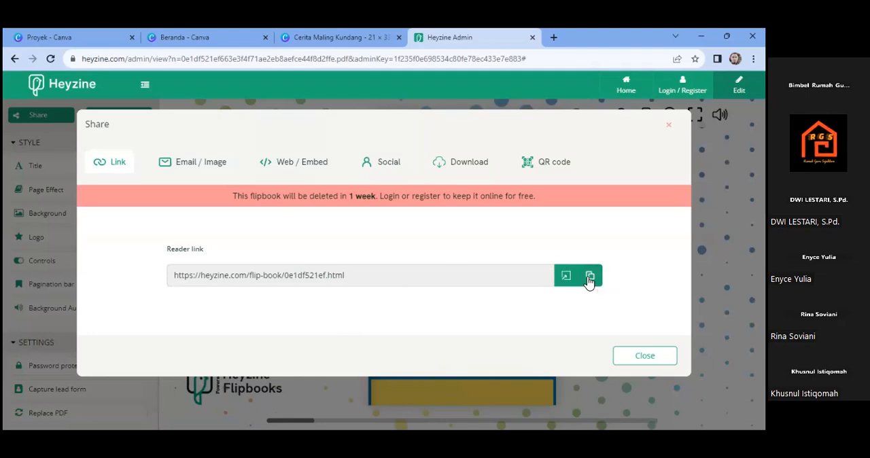
click(630, 362)
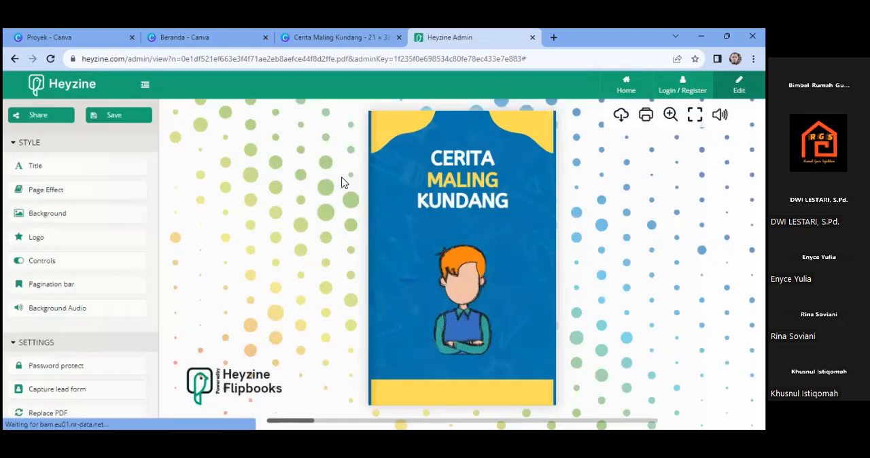
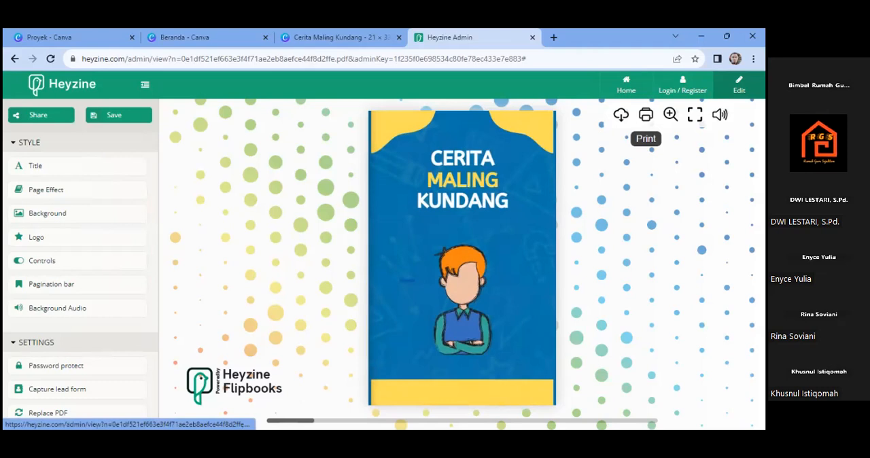
- Hide the Print and Download buttons in the flipbook's controls
click(74, 267)
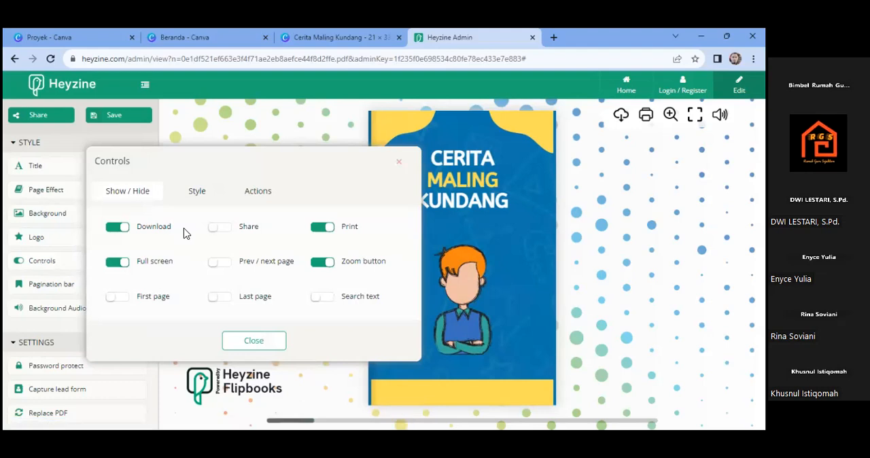
click(320, 230)
click(116, 233)
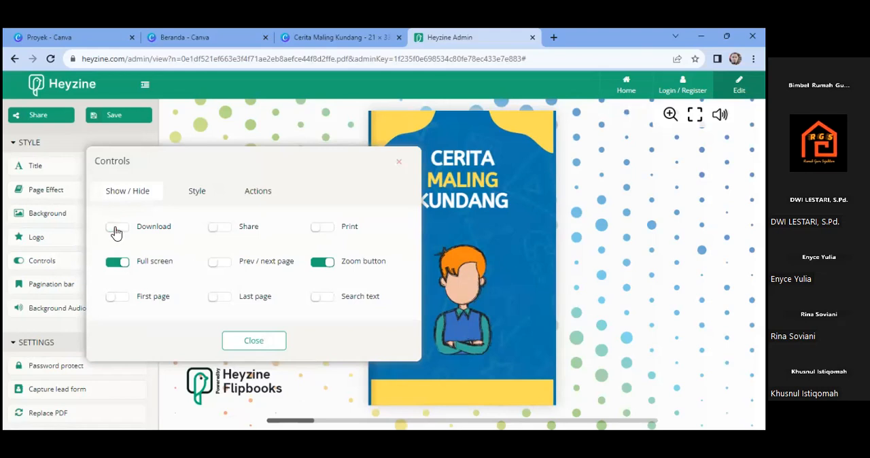
click(253, 343)
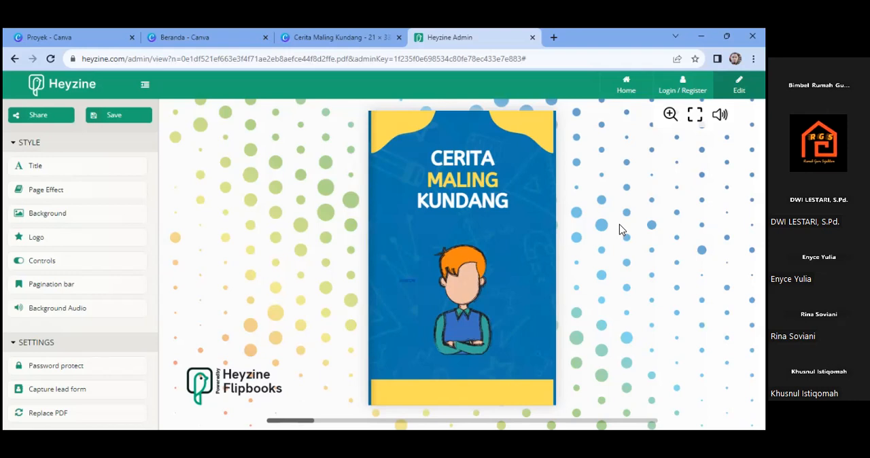
- Show the Download button again in the flipbook's controls
click(56, 262)
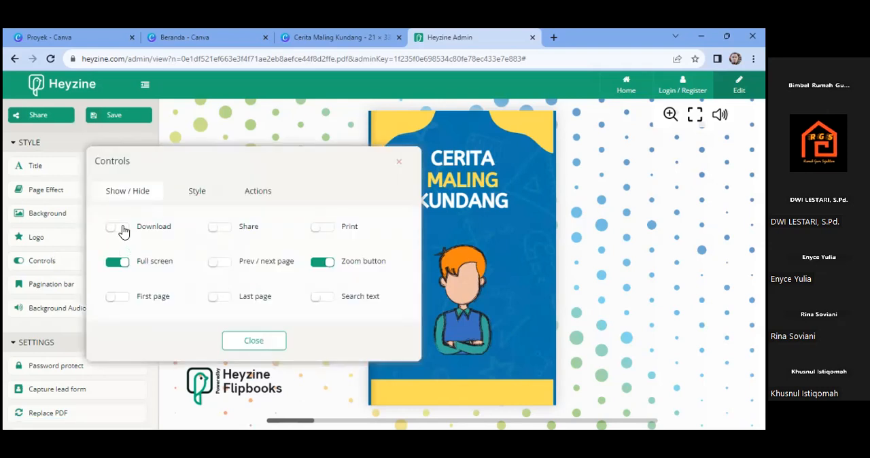
click(123, 229)
click(246, 343)
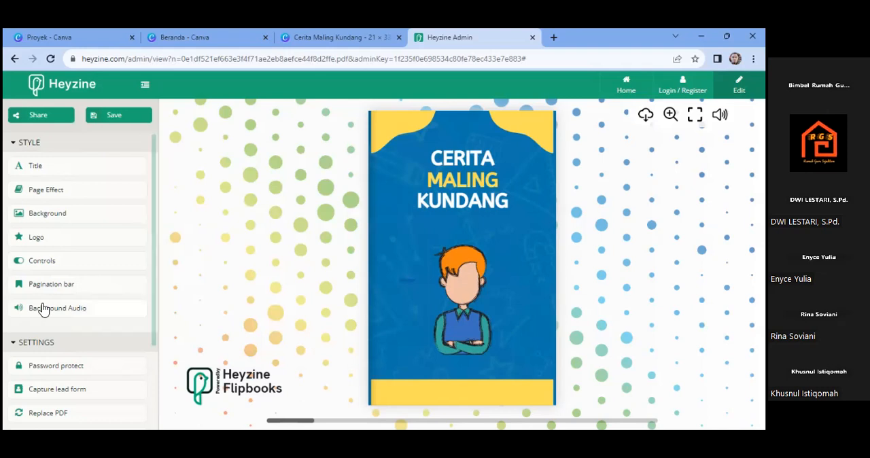
- Turn off the Download and Zoom buttons in the flipbook's controls, trying the Print and Full screen switches but keeping only Full screen enabled
click(59, 263)
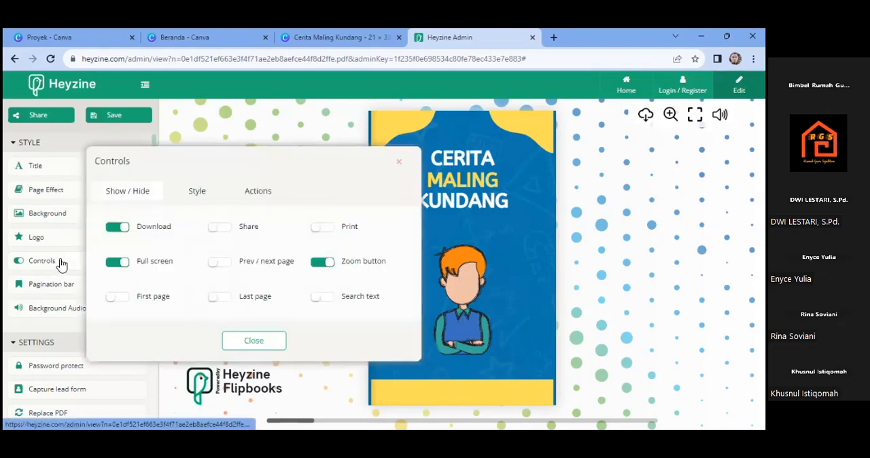
click(117, 228)
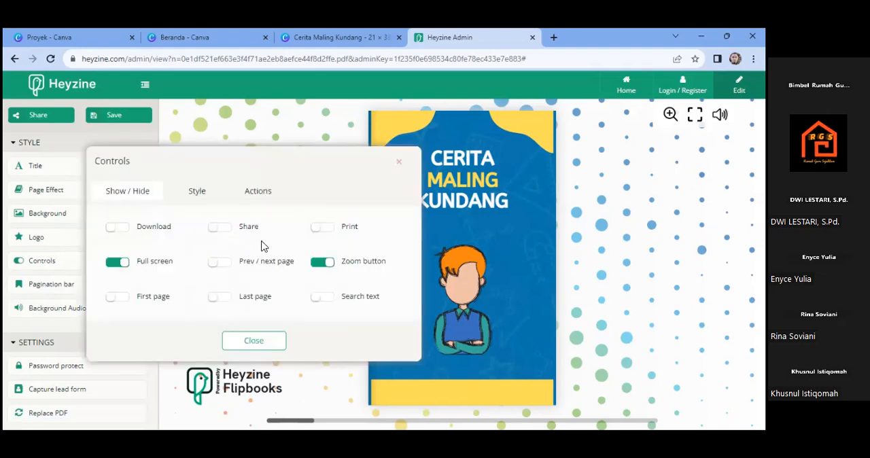
click(323, 228)
click(324, 229)
click(115, 263)
click(122, 264)
click(319, 264)
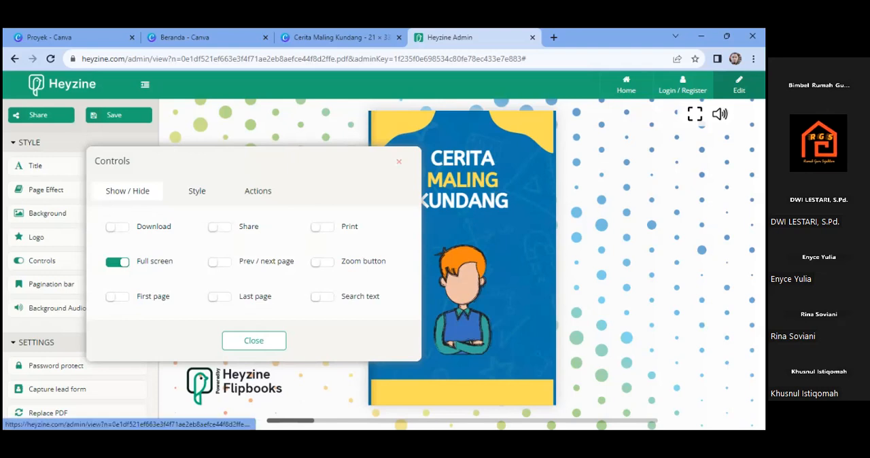
click(252, 341)
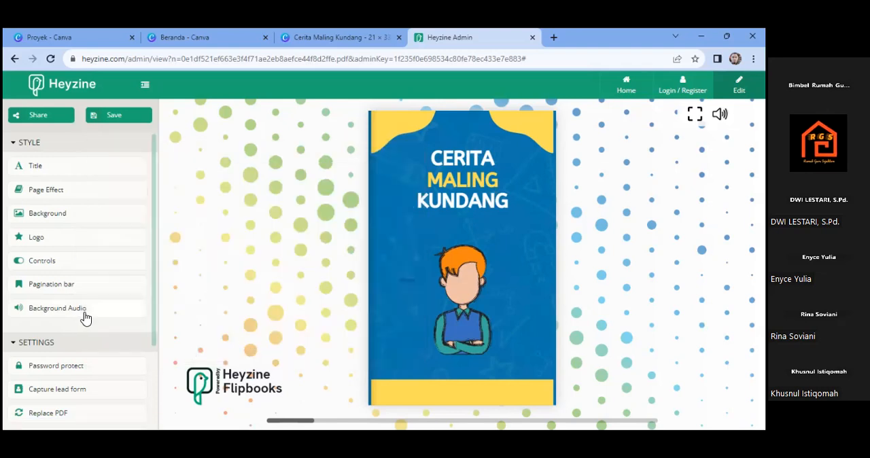
- Try the page-turn sound switch off and back on in the page effect settings
click(63, 198)
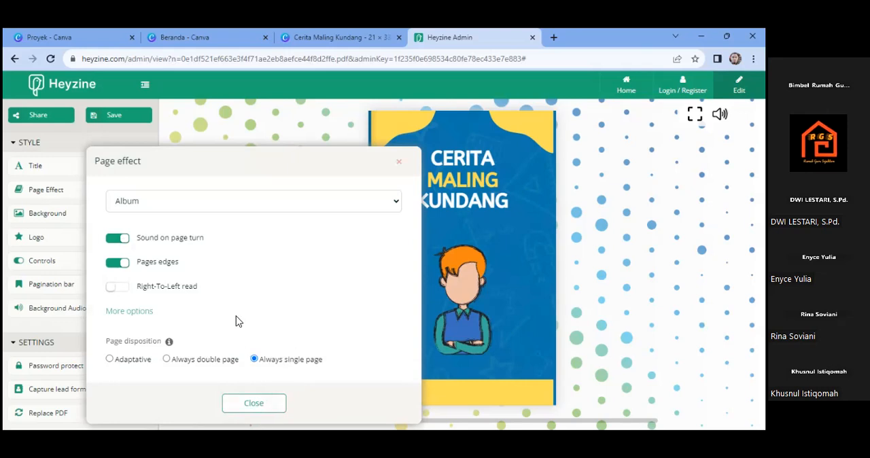
click(117, 239)
click(118, 239)
click(255, 404)
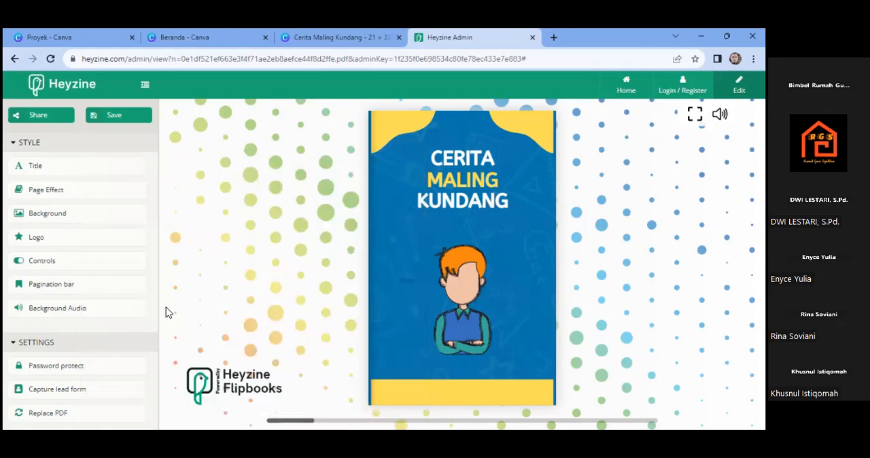
- Save the flipbook with its changed controls and check its reader link in the sharing options
click(97, 123)
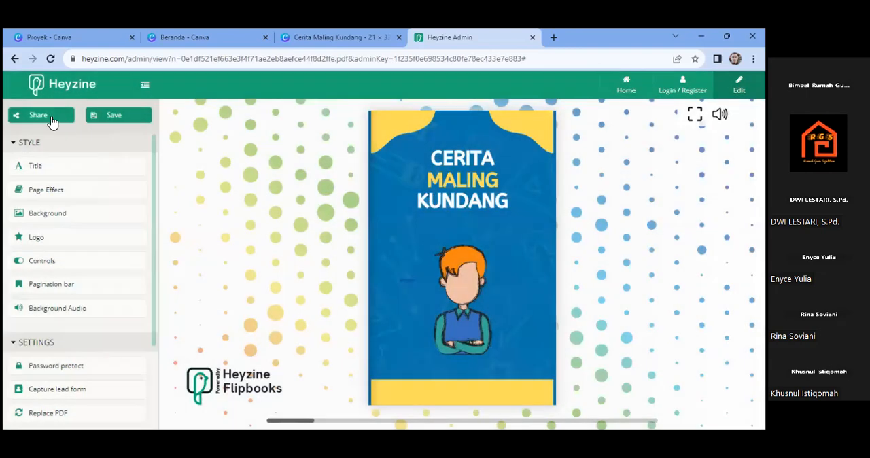
click(51, 117)
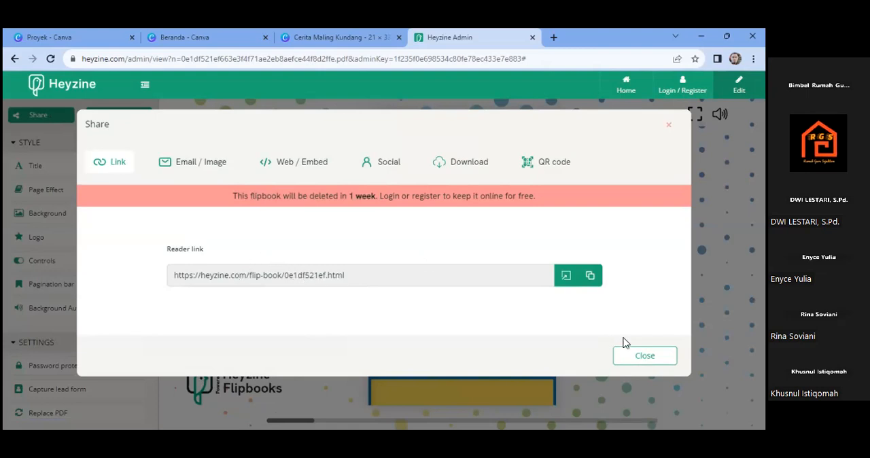
click(646, 357)
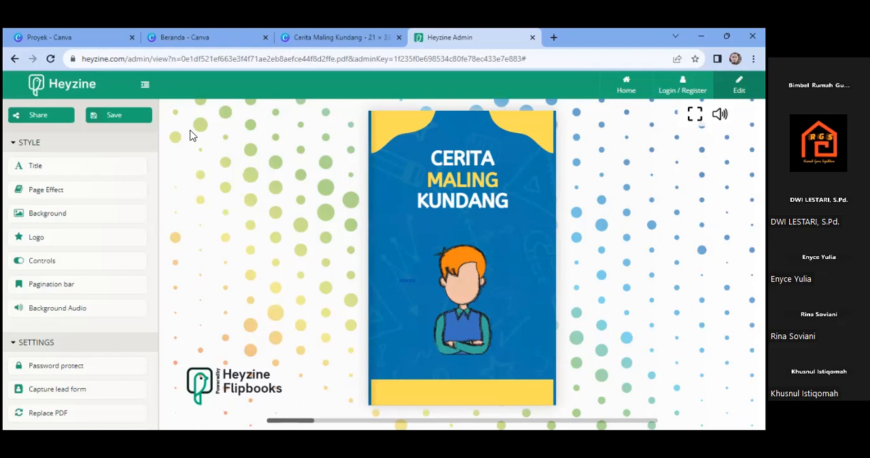
- Switch to Canva, dismiss the saved-design message, and close the Cerita Maling Kundang design and the extra home page
key(ctrl+2)
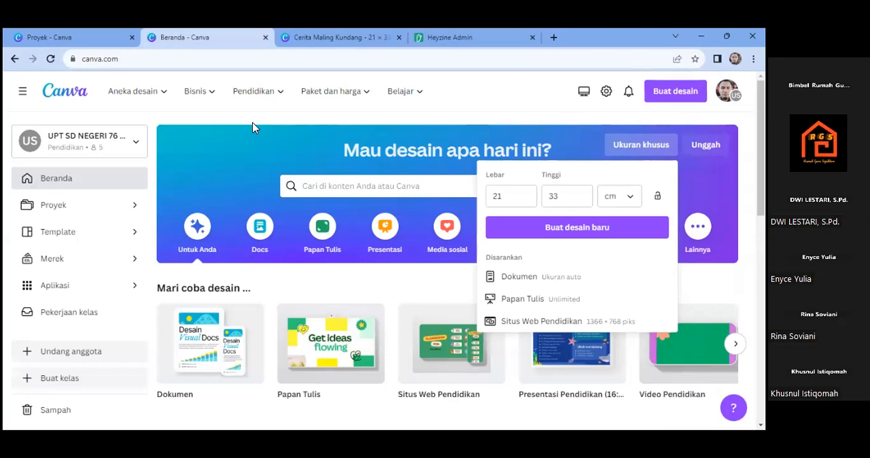
click(353, 37)
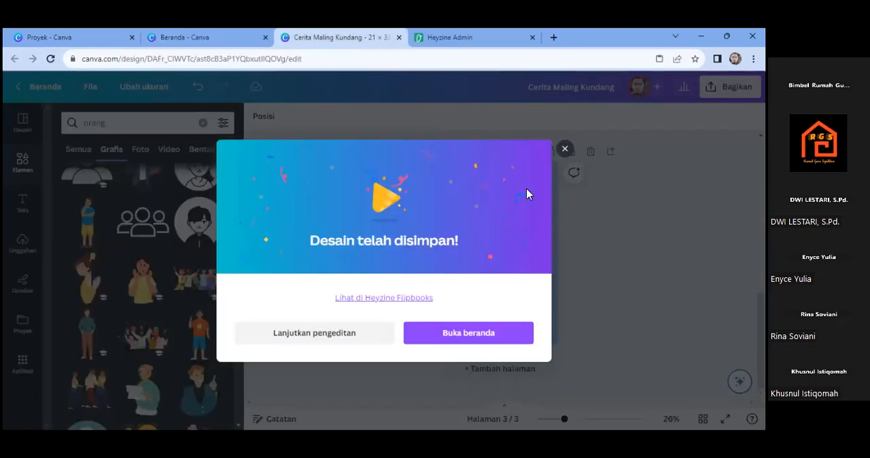
click(564, 152)
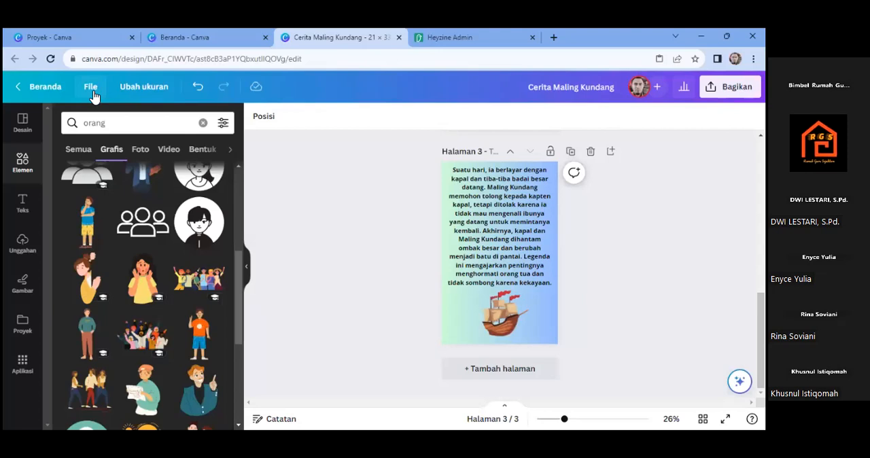
click(397, 39)
click(185, 38)
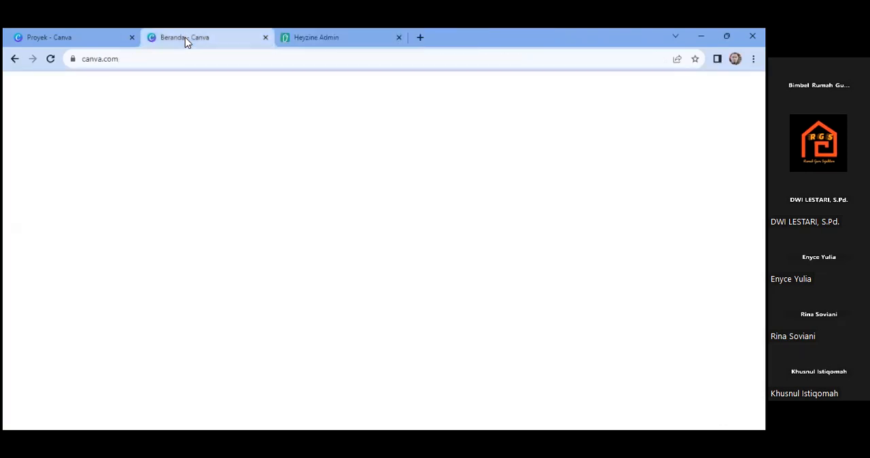
click(104, 37)
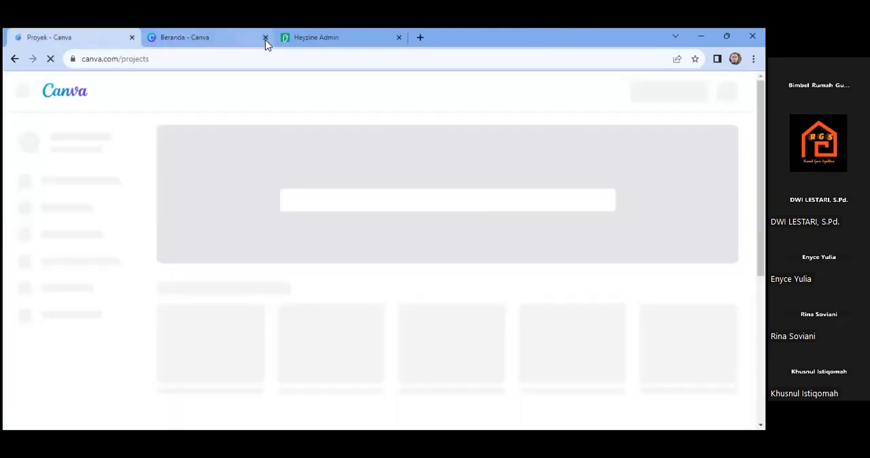
click(265, 39)
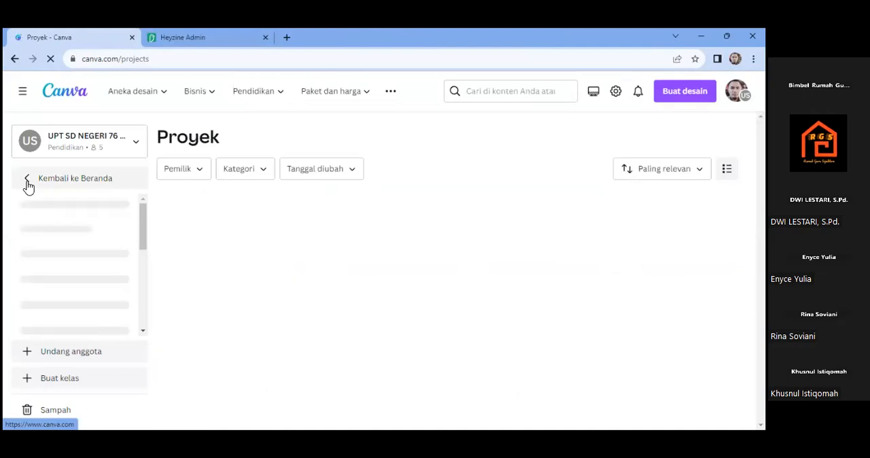
- Reload the Canva project list and open the Kelas VI UPT SD Negeri 76 Gresik website design
click(27, 186)
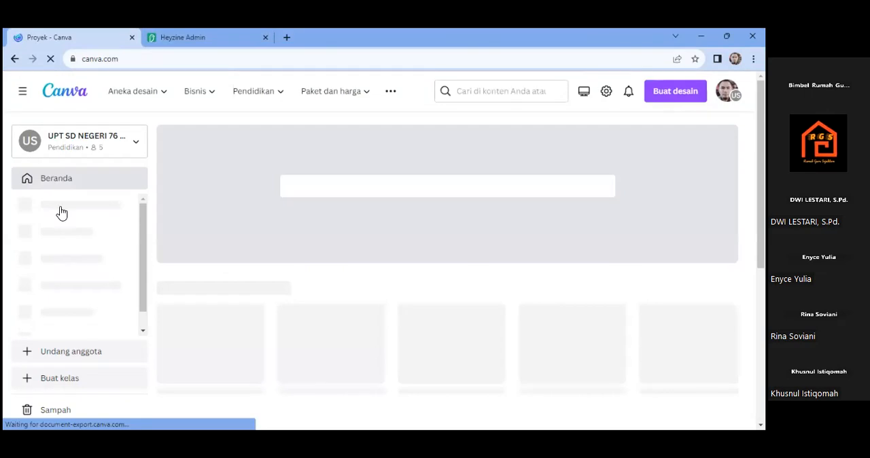
click(58, 212)
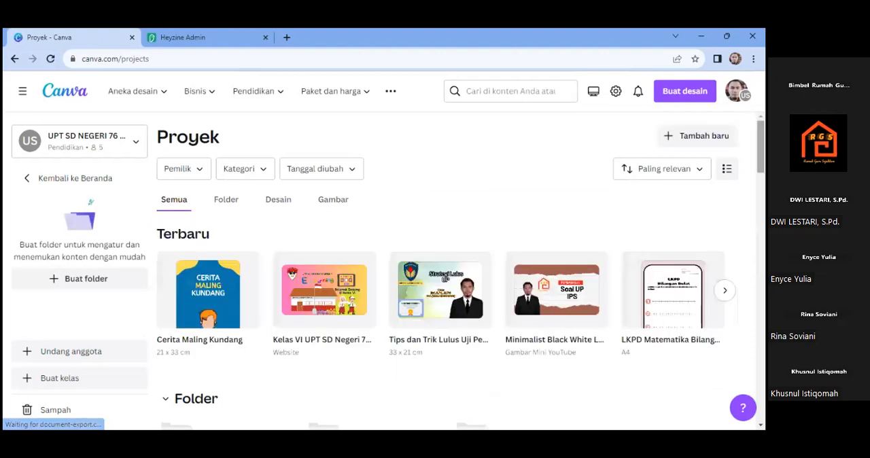
click(315, 296)
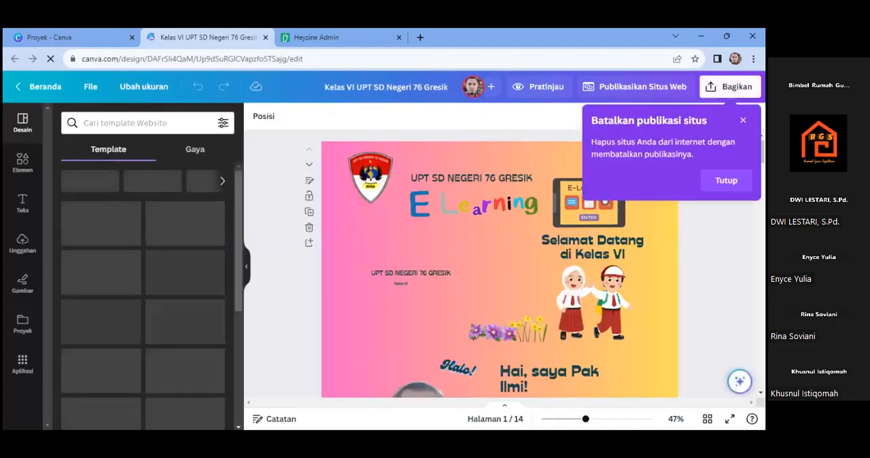
- Open the website design's download options and choose PDF Standar as the file type
click(731, 87)
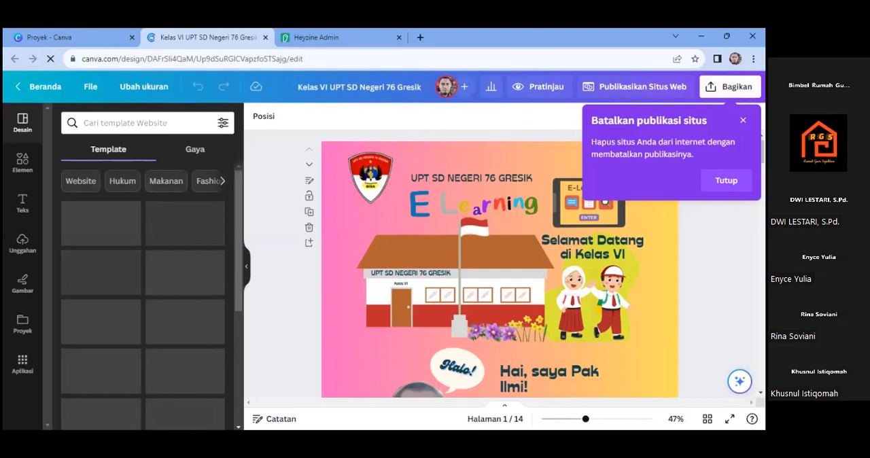
click(730, 87)
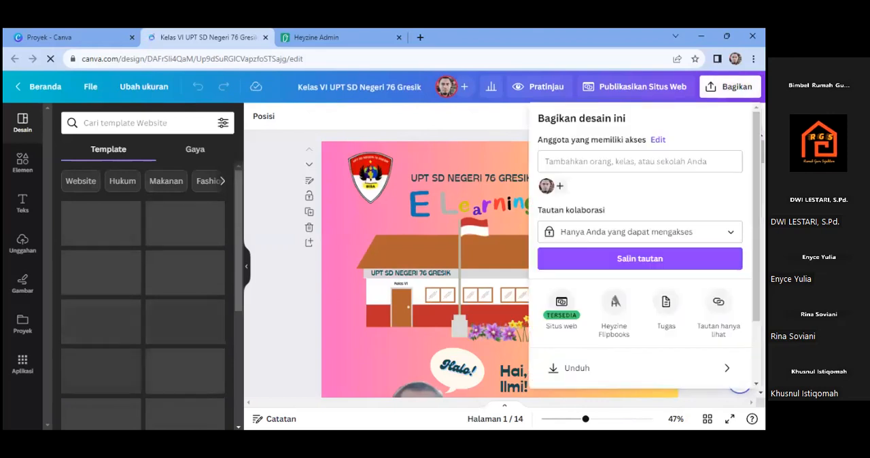
scroll(640, 245, down, 1)
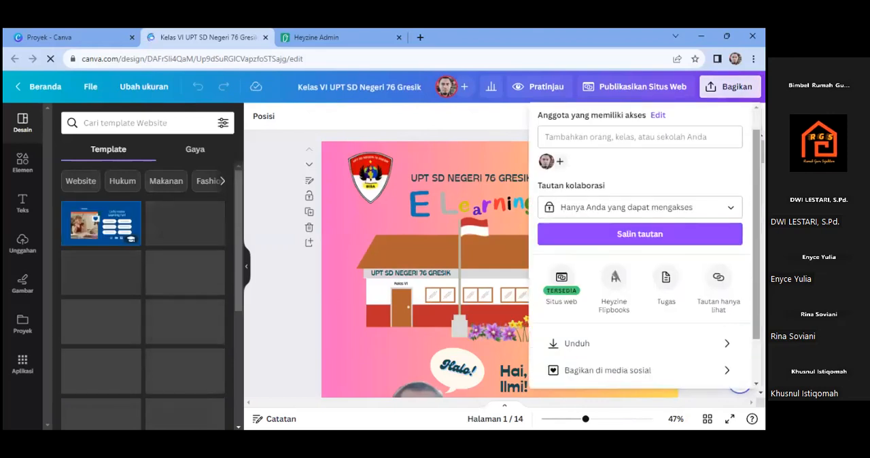
scroll(612, 280, down, 1)
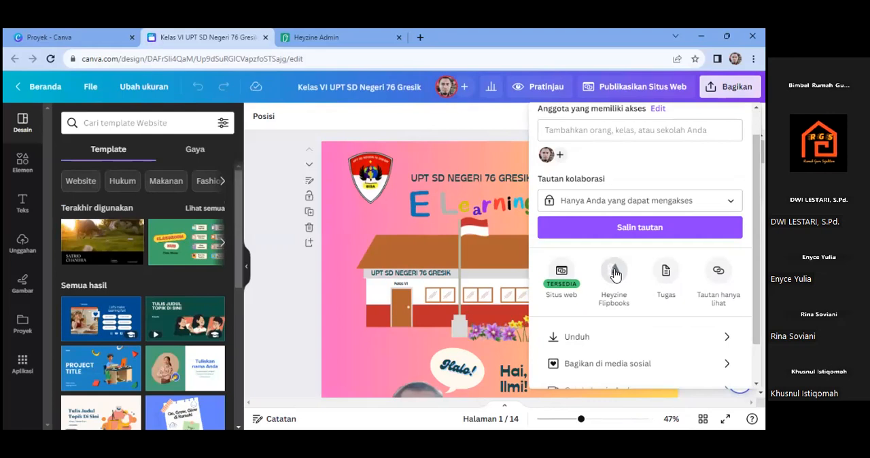
click(617, 330)
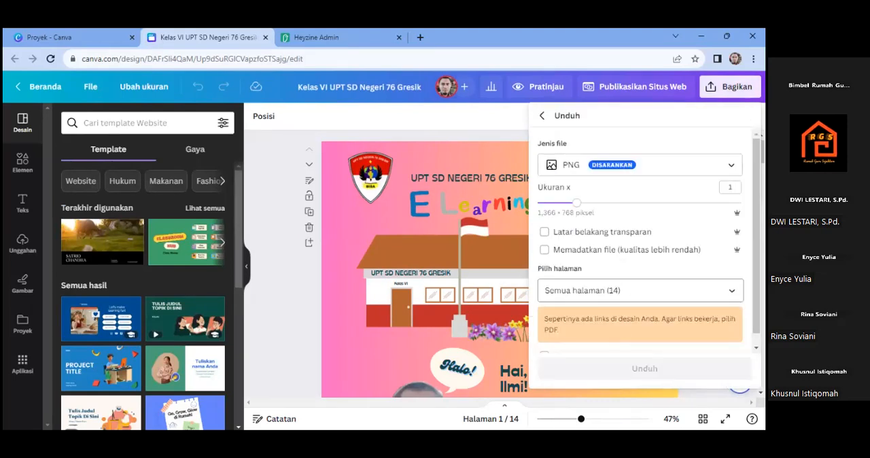
click(640, 165)
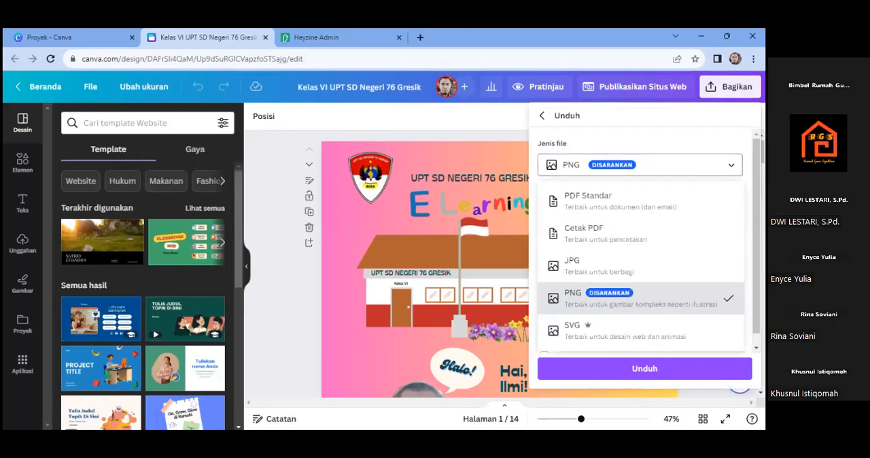
click(612, 200)
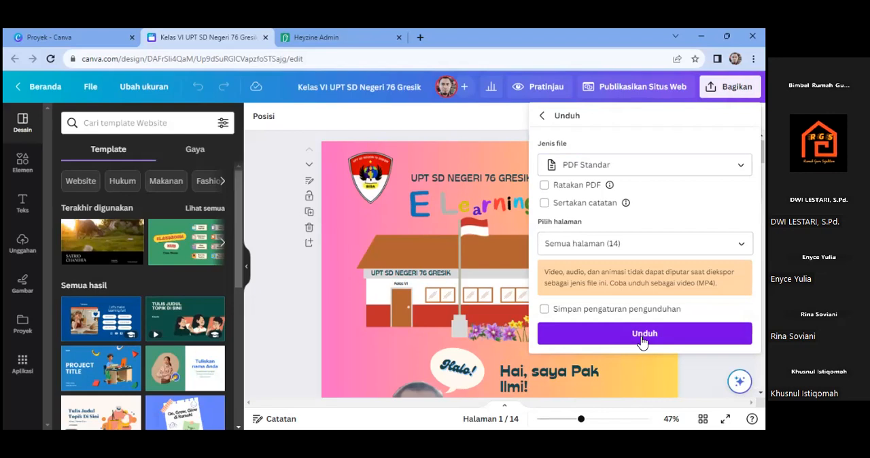
- Leave the sharing options without downloading, dismiss the site unpublishing hint, and switch back to the Heyzine flipbook editor
click(542, 120)
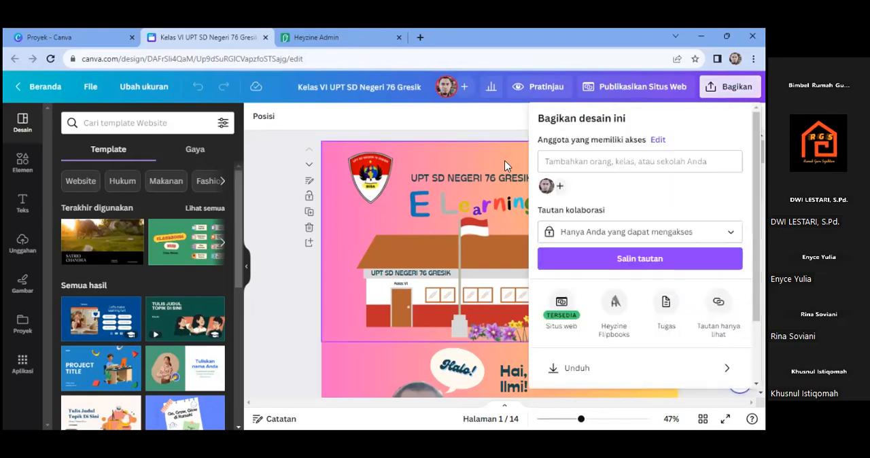
click(508, 125)
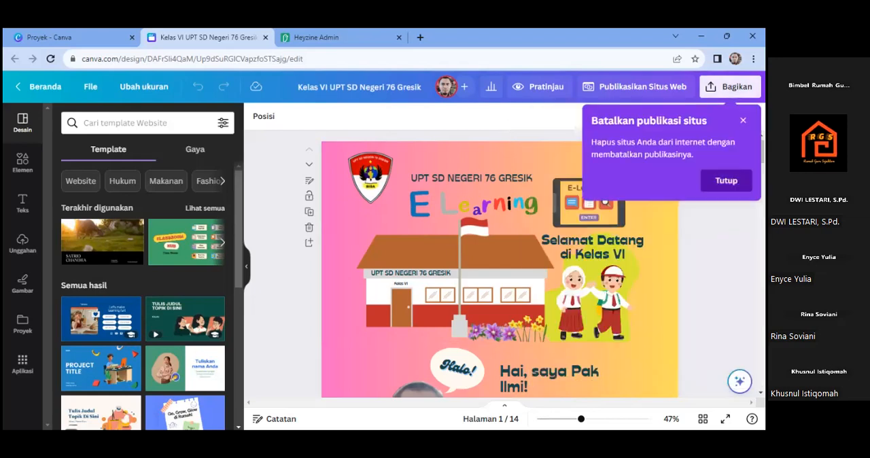
click(726, 180)
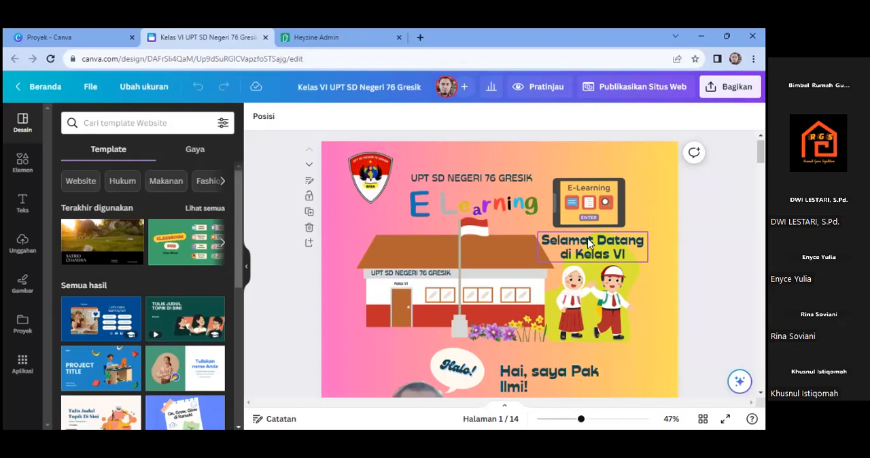
click(341, 38)
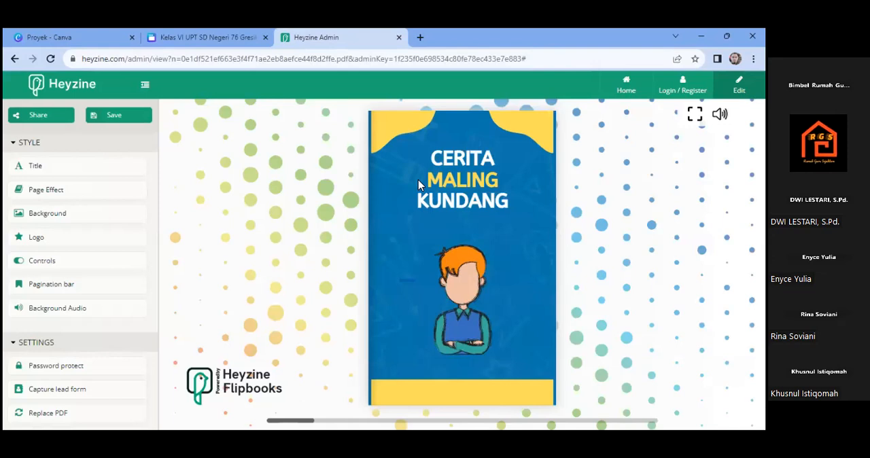
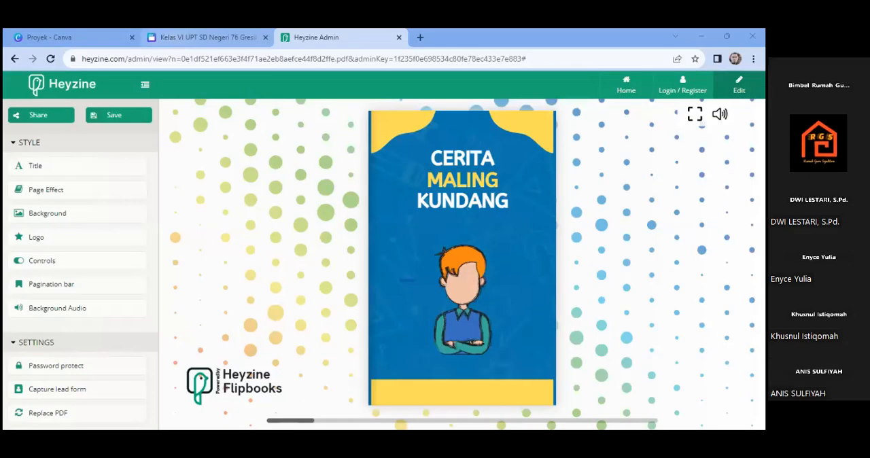
- Switch to the Canva project list and show the account menu with its team choices
click(204, 38)
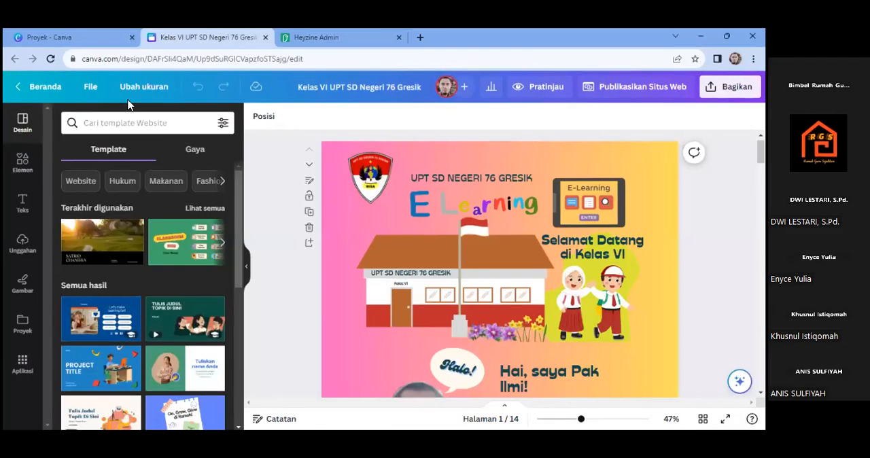
click(68, 39)
click(737, 91)
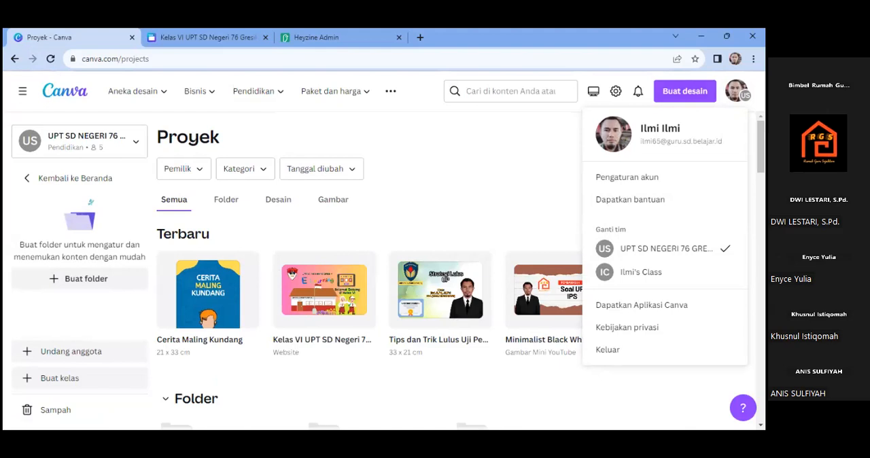
click(735, 90)
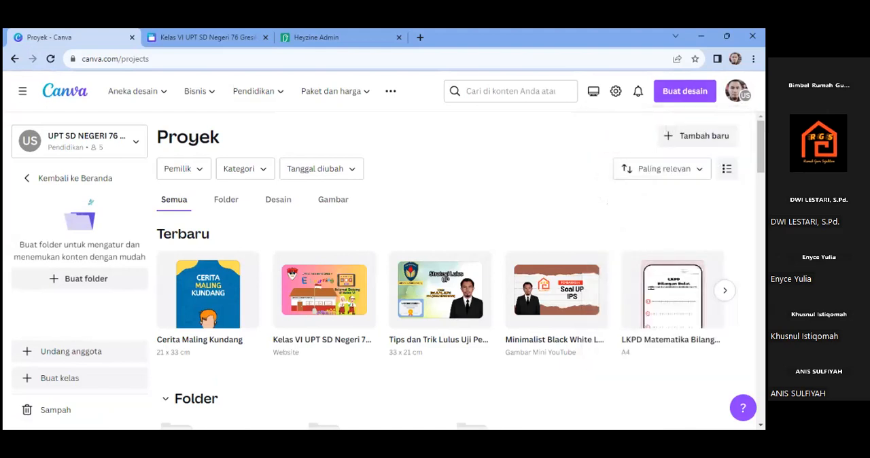
click(735, 89)
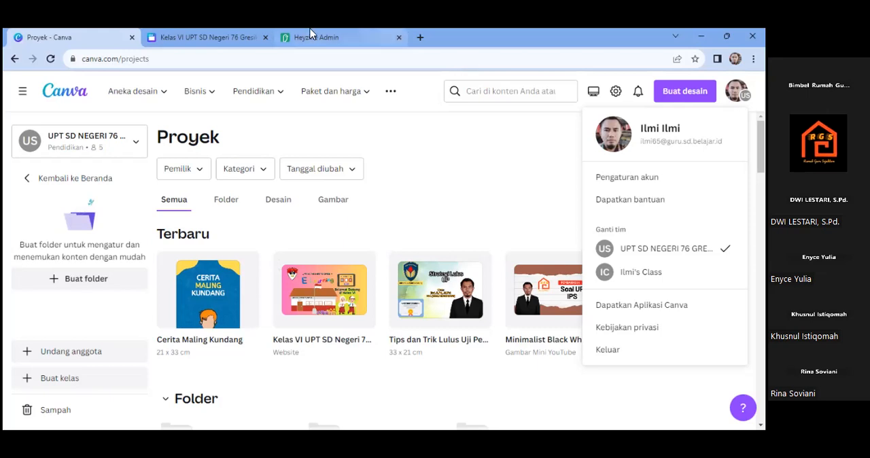
- Review the file types in the Kelas VI UPT SD Negeri 76 Gresik website design's download options and leave without downloading
click(222, 36)
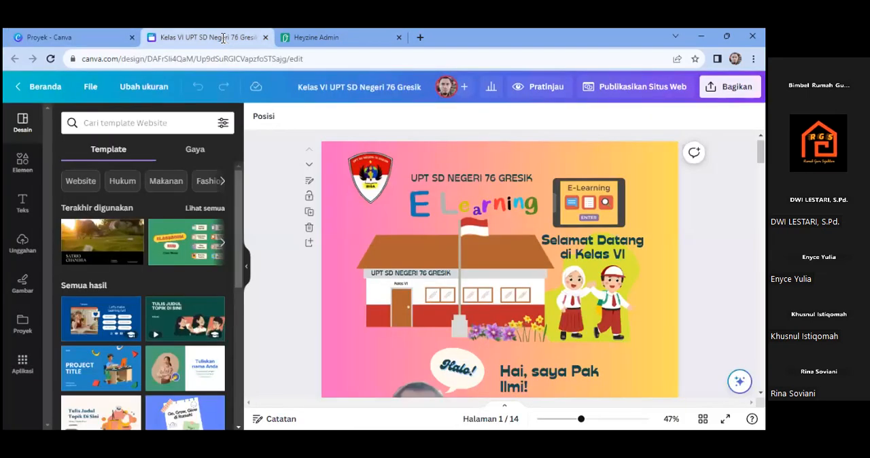
click(729, 86)
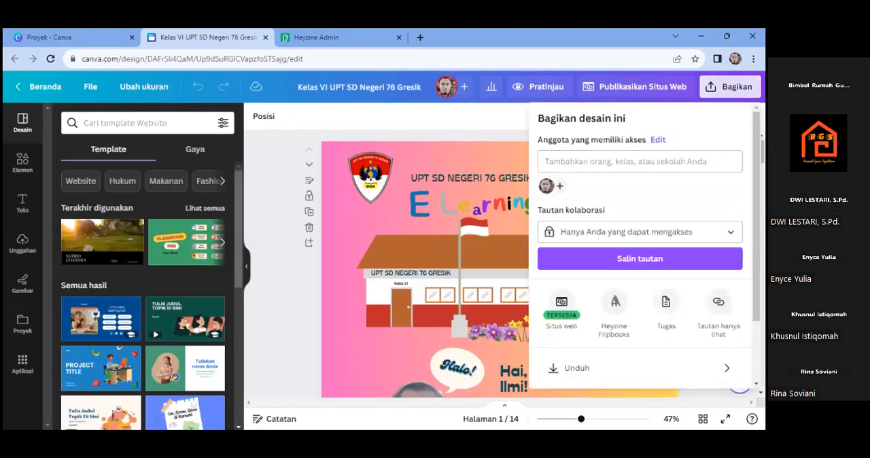
scroll(640, 245, down, 3)
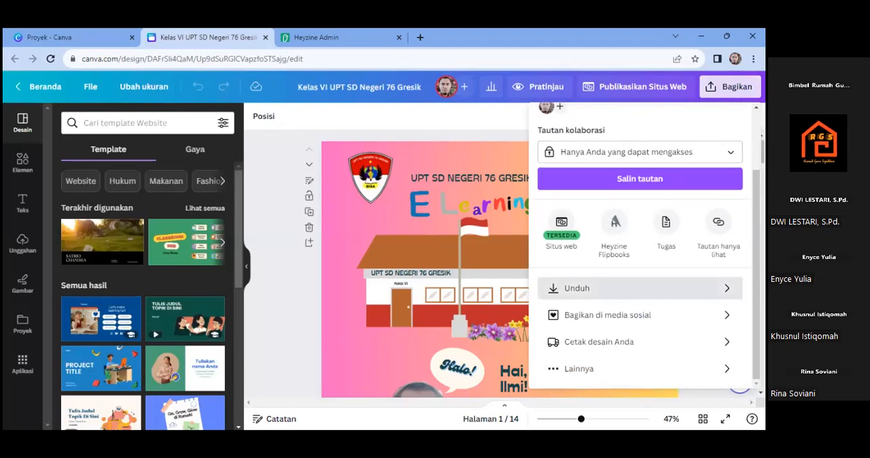
click(640, 288)
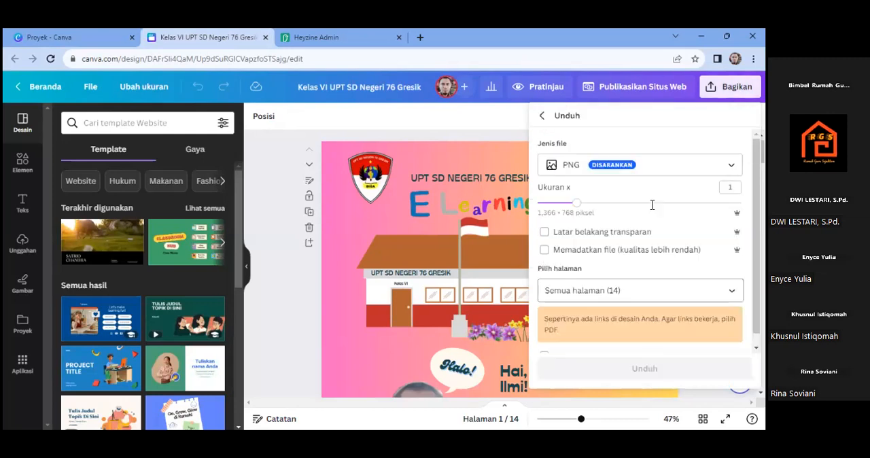
click(612, 167)
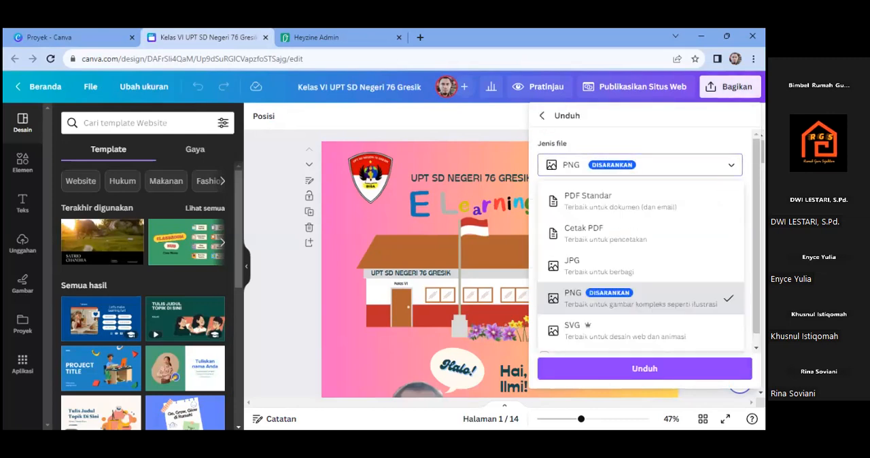
drag(756, 238, 757, 251)
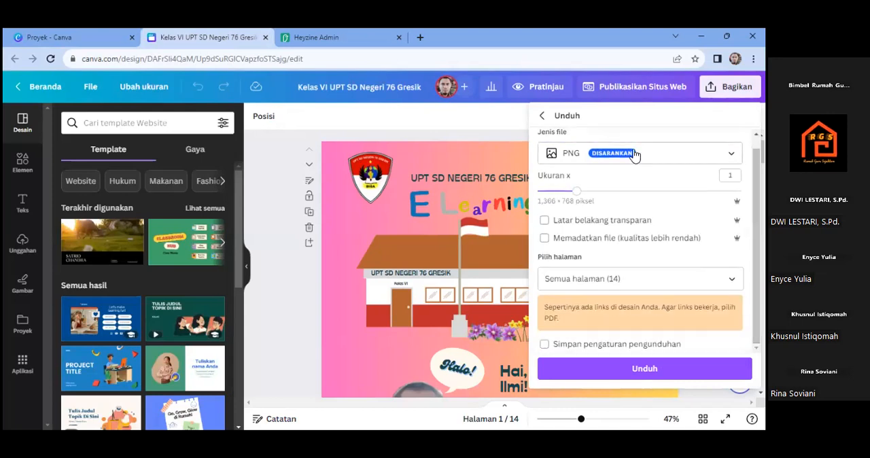
click(484, 119)
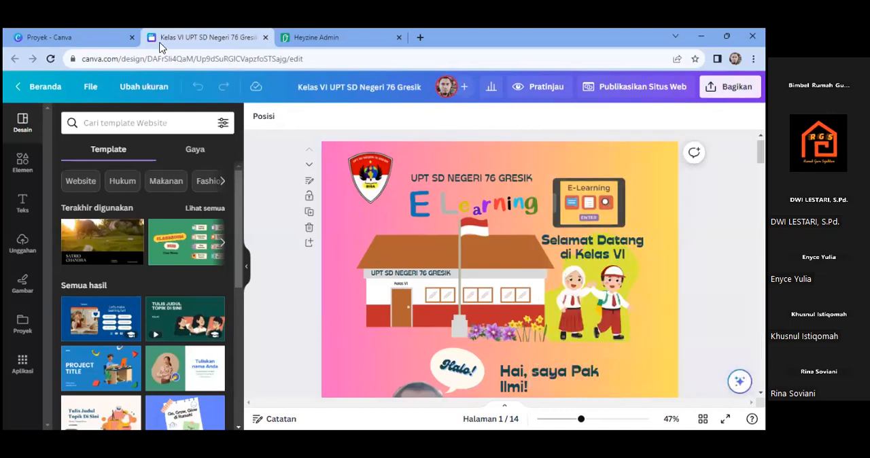
- Go from the project list back to the Canva home page and check the search suggestions
click(62, 37)
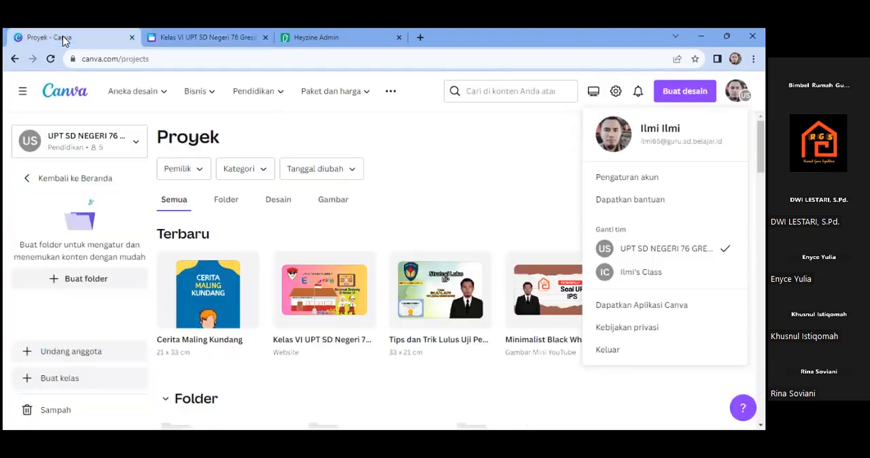
click(27, 180)
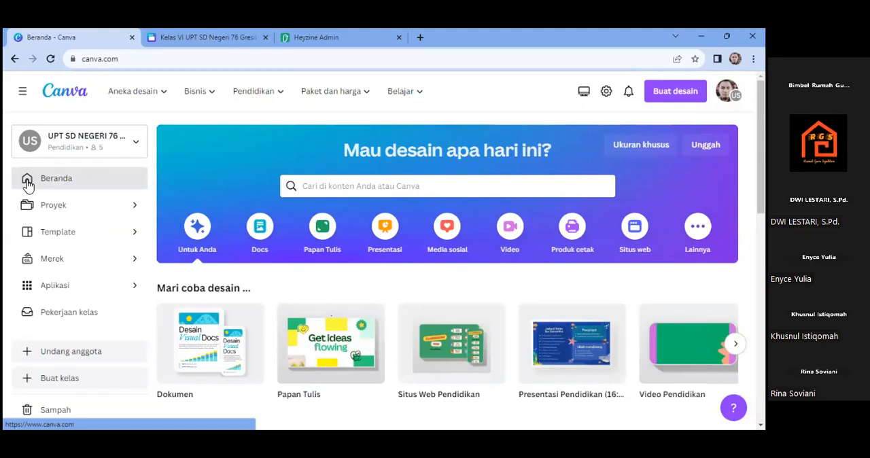
click(309, 187)
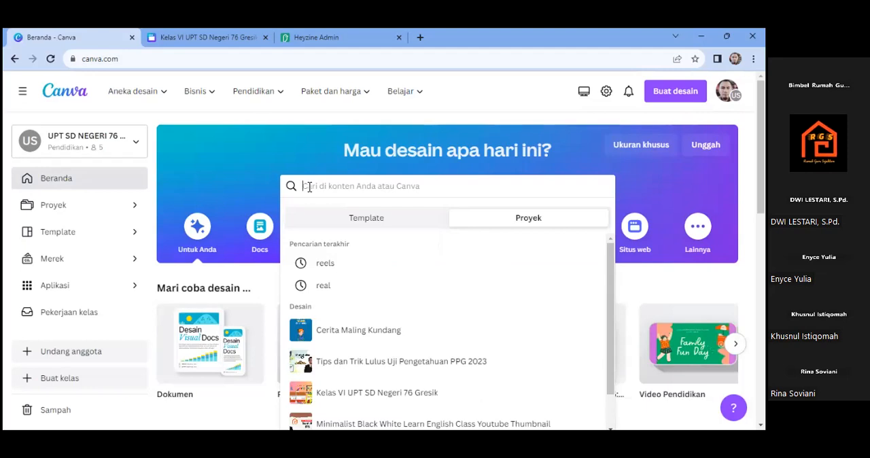
click(210, 162)
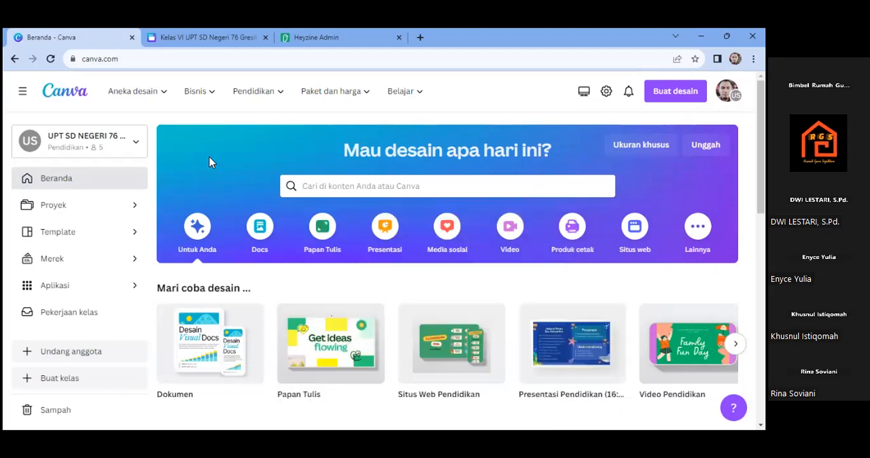
- Browse the Video templates on the home page and open the Welcome to English Class template as a new design
click(515, 238)
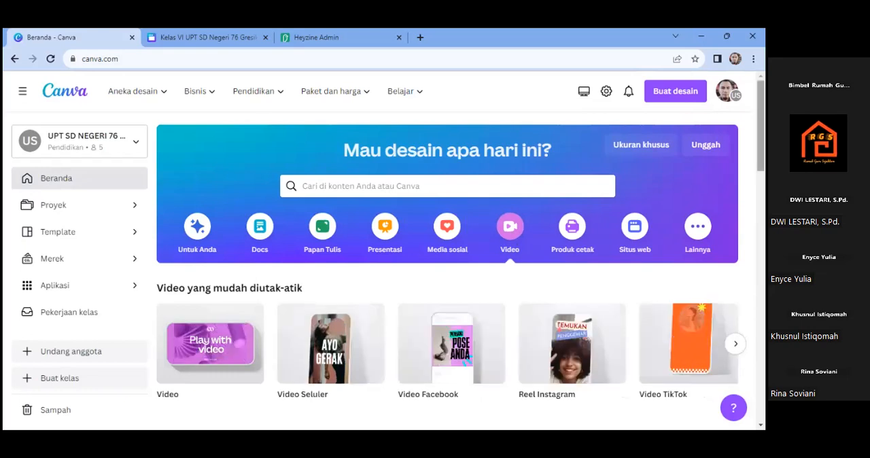
scroll(318, 340, down, 2)
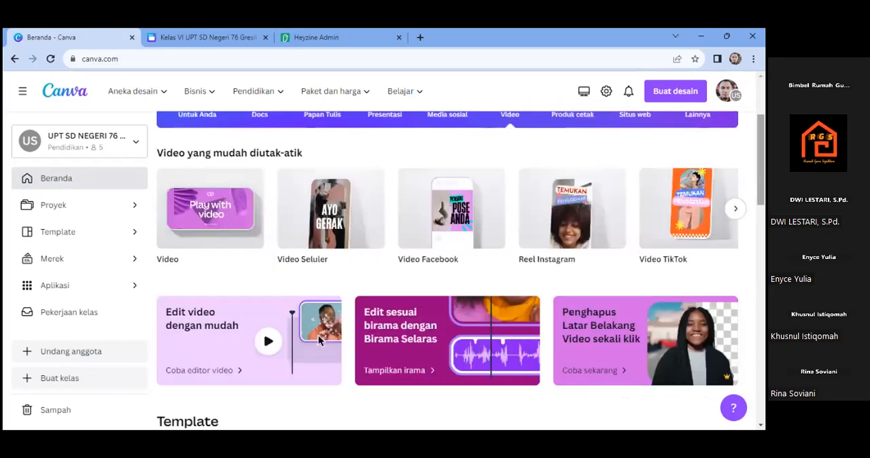
scroll(318, 340, down, 4)
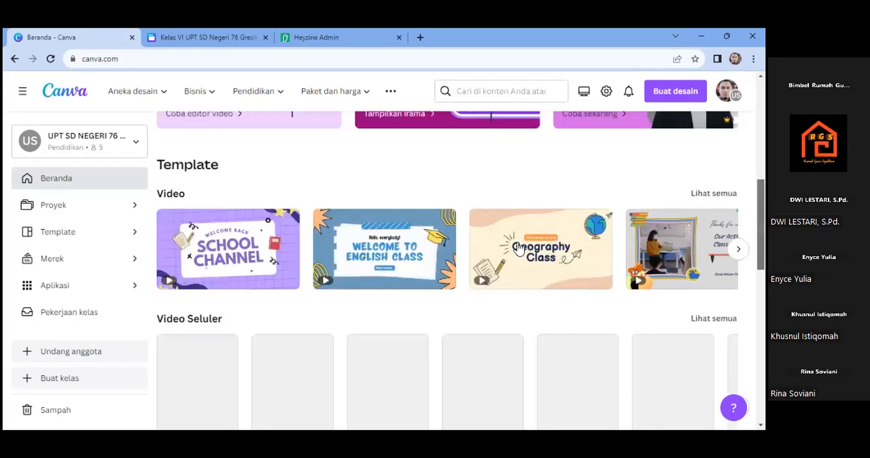
click(367, 249)
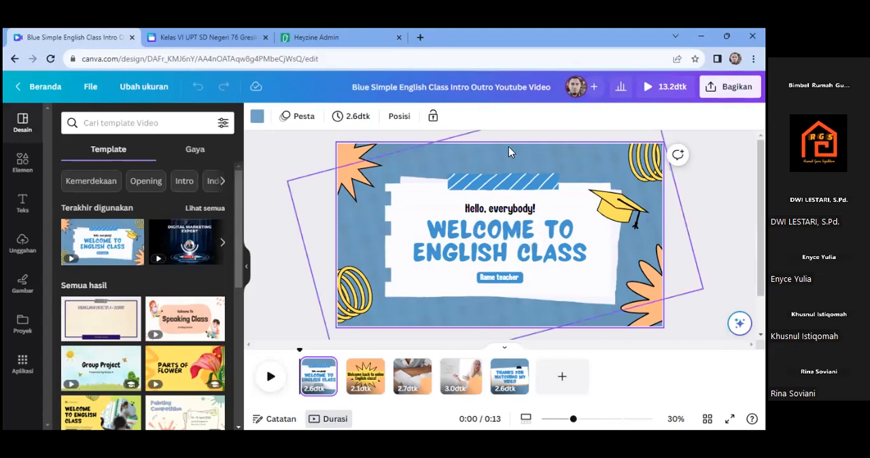
- Preview the whole video, close the preview, and look at the editable page 1 heading and page 2
click(649, 90)
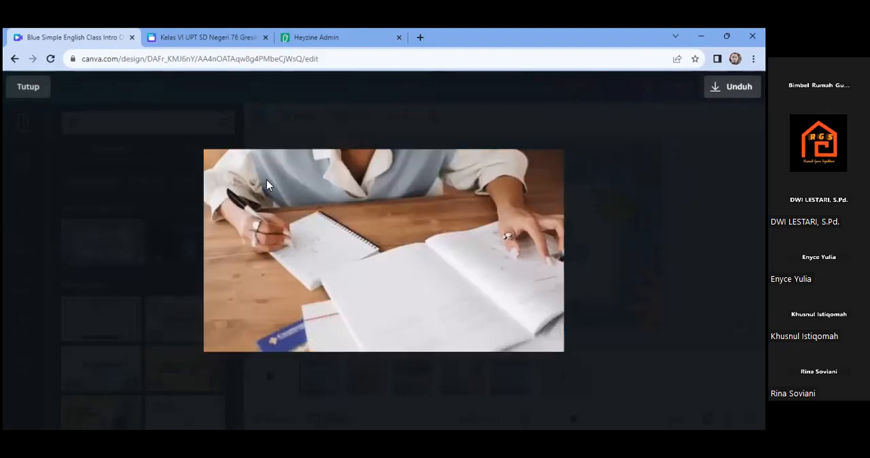
click(28, 86)
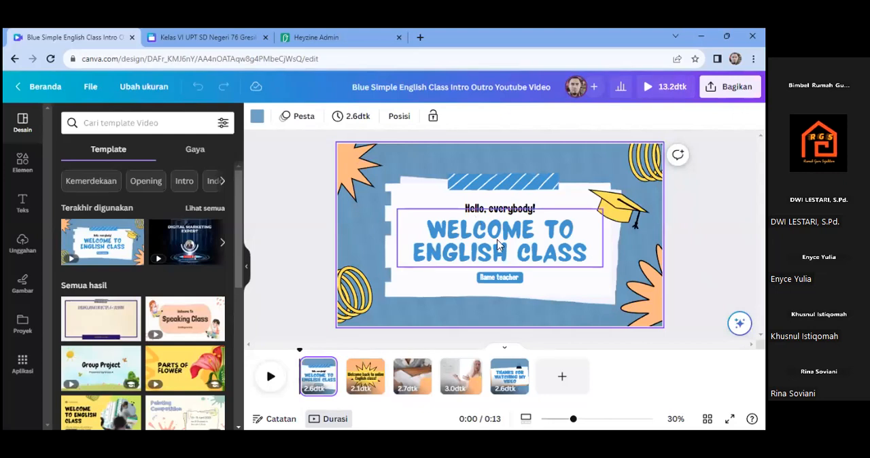
double_click(518, 241)
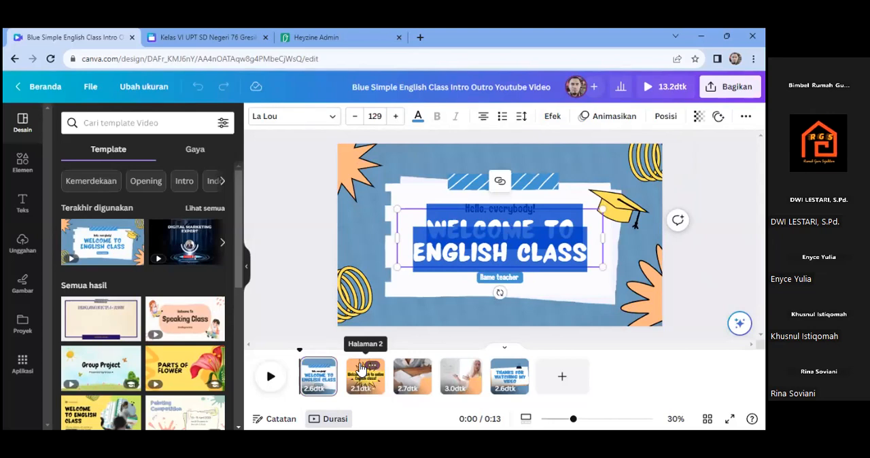
click(360, 369)
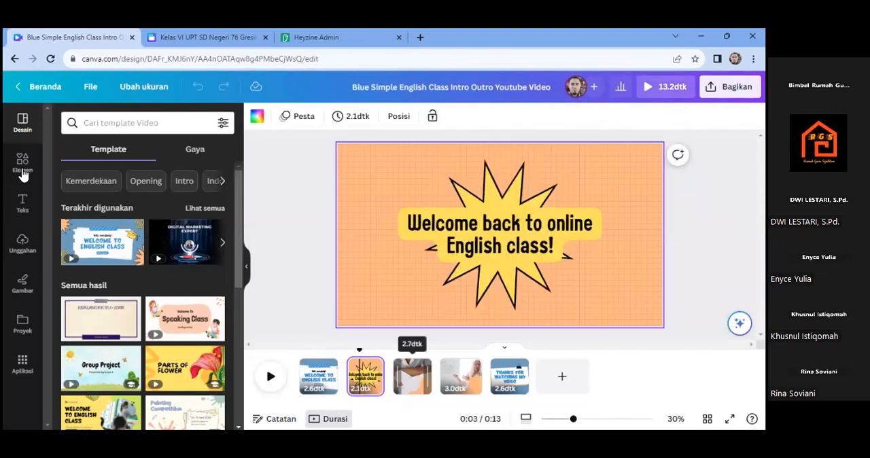
- Show the elements library, go to page 4, and show where own video files can be uploaded
click(22, 165)
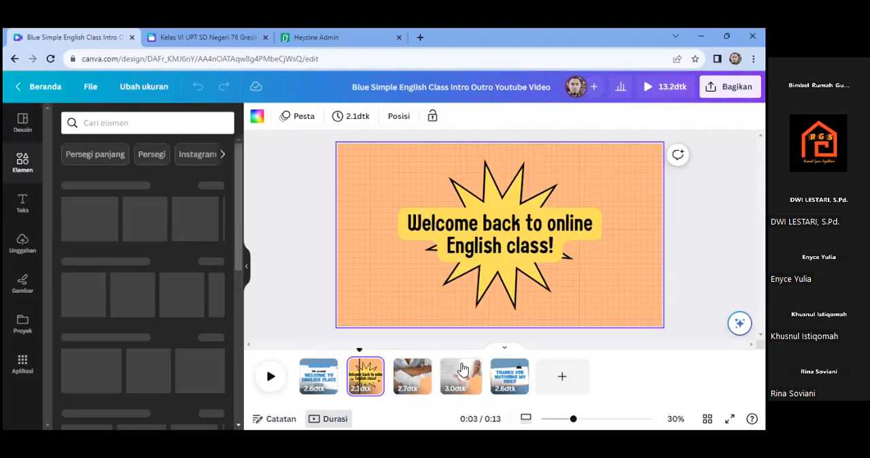
click(461, 369)
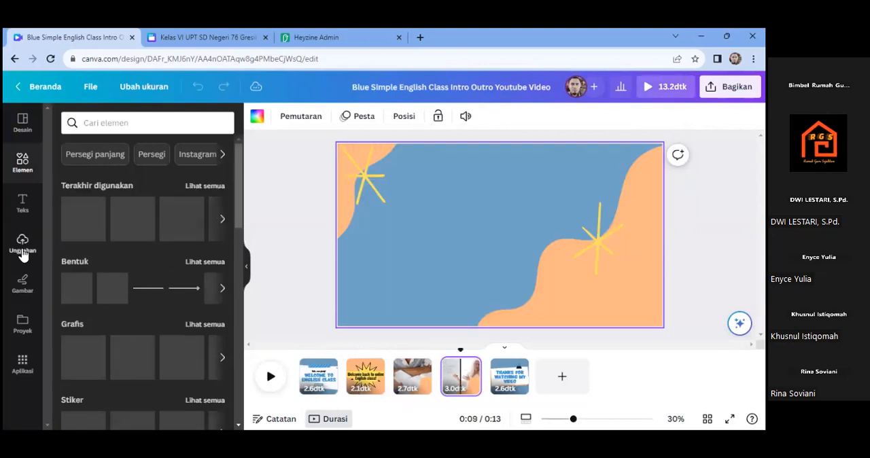
click(23, 252)
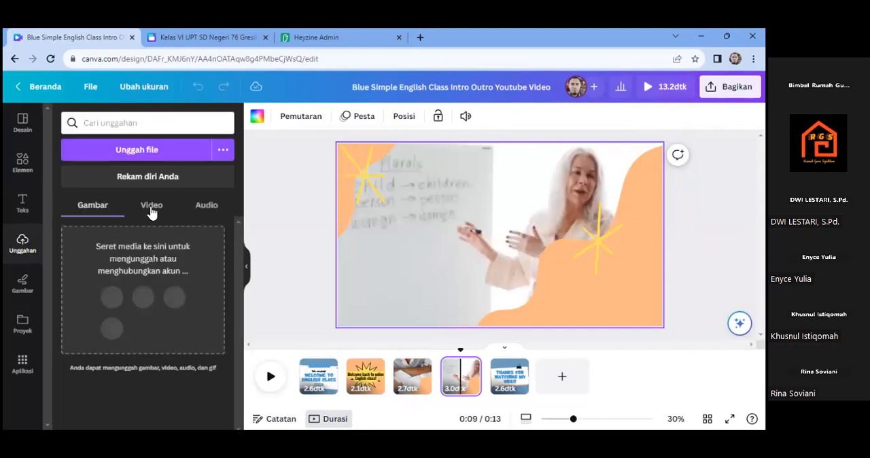
click(151, 211)
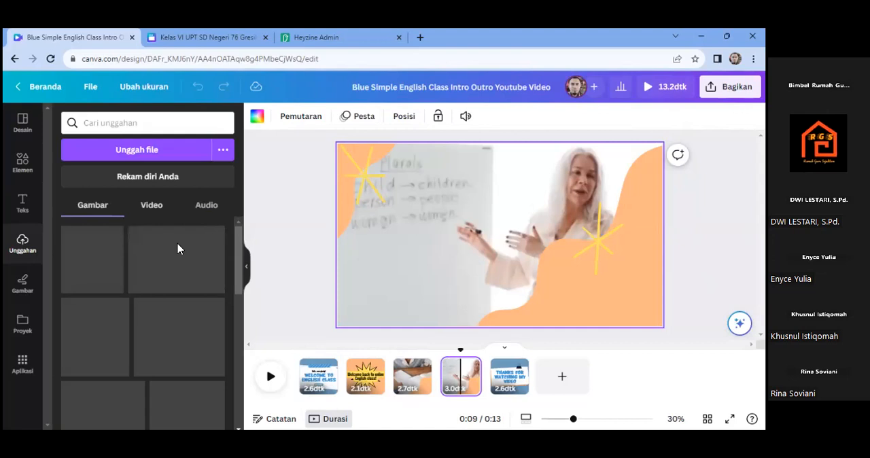
click(142, 155)
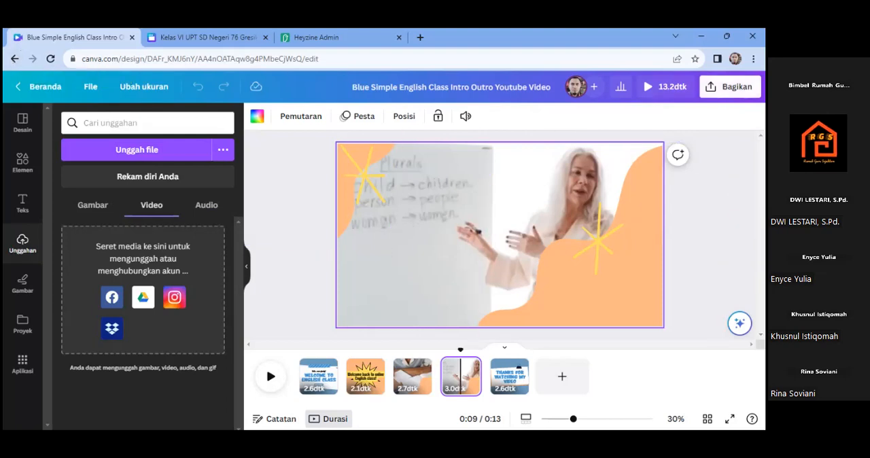
- Show the video design's MP4 download options, then return to the Canva home page without downloading
click(730, 86)
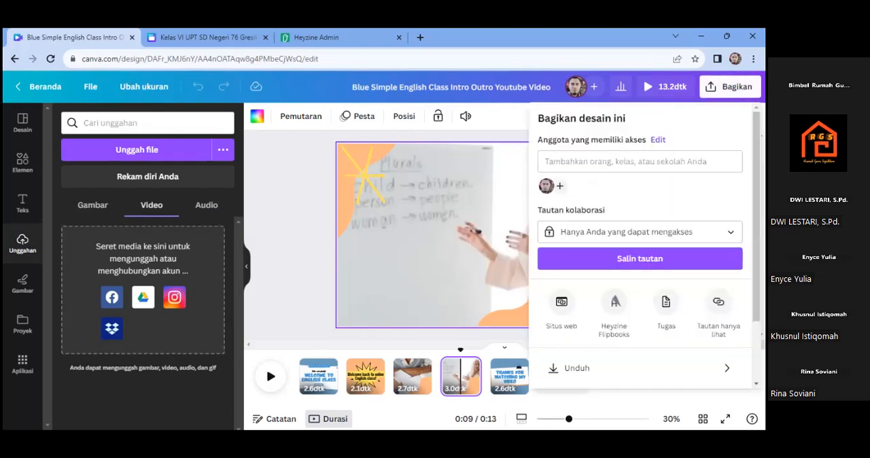
click(597, 375)
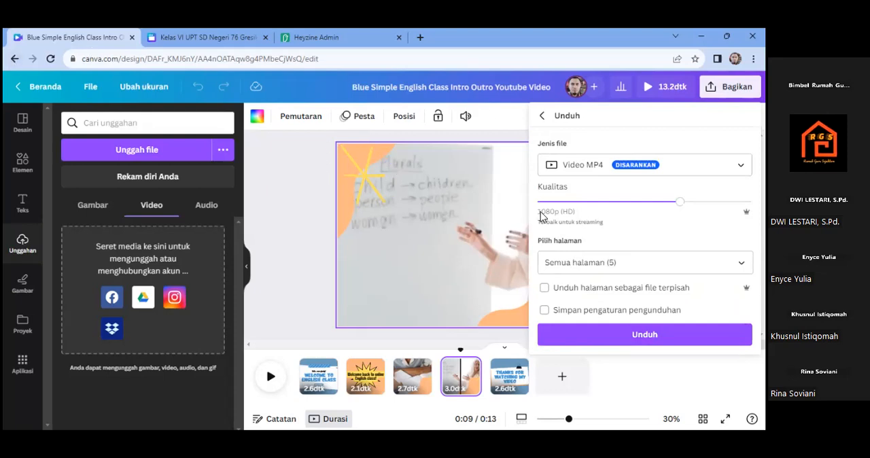
click(14, 60)
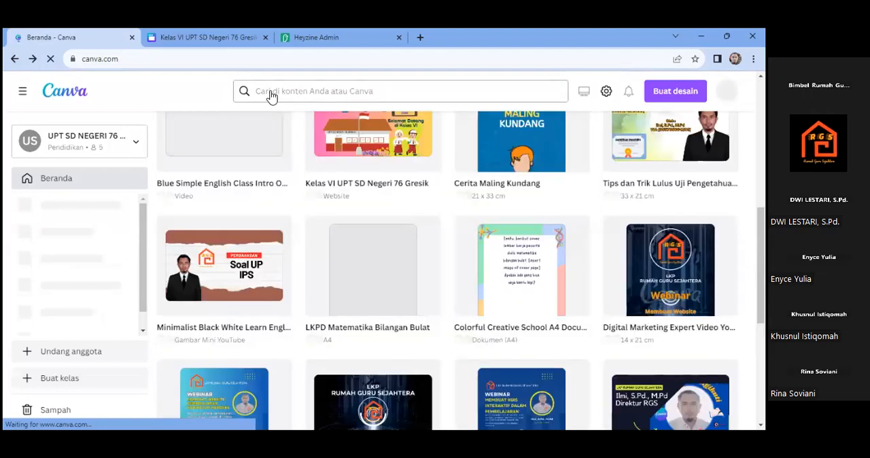
- Search the Canva home page templates for "thumbnail youtube"
click(266, 97)
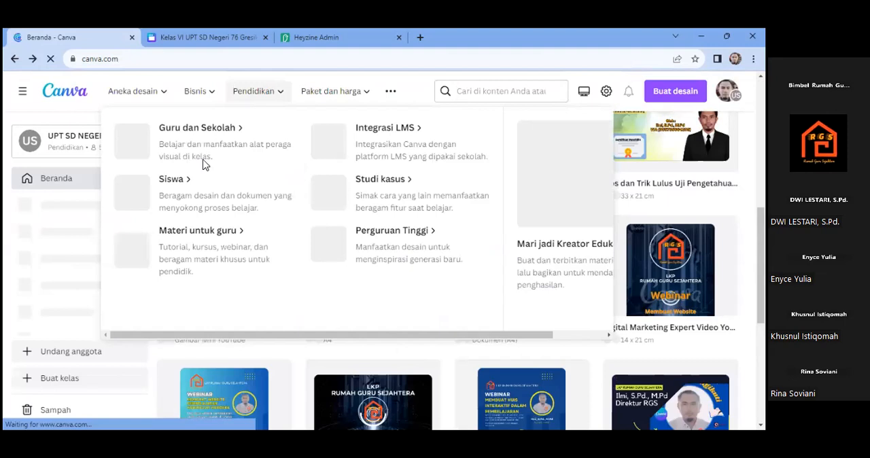
scroll(447, 272, up, 1)
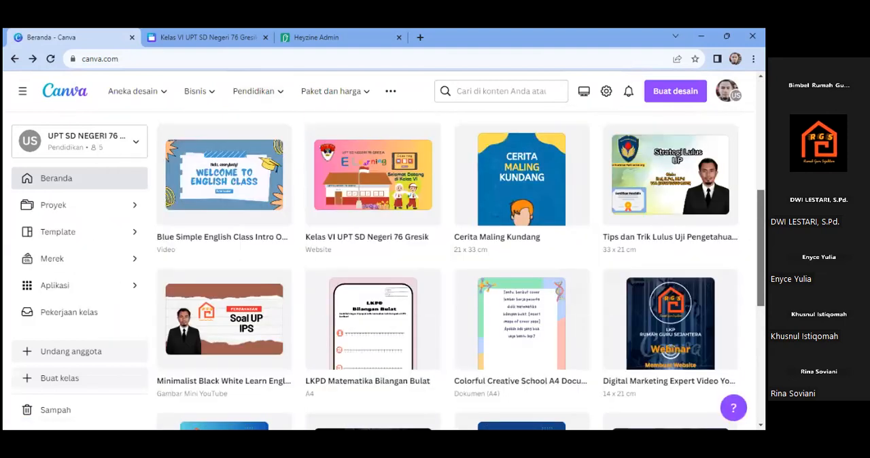
scroll(325, 186, up, 5)
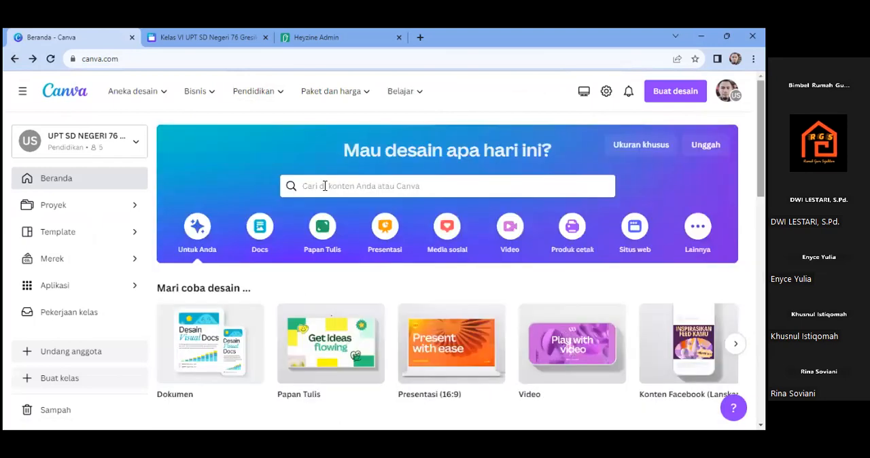
click(325, 186)
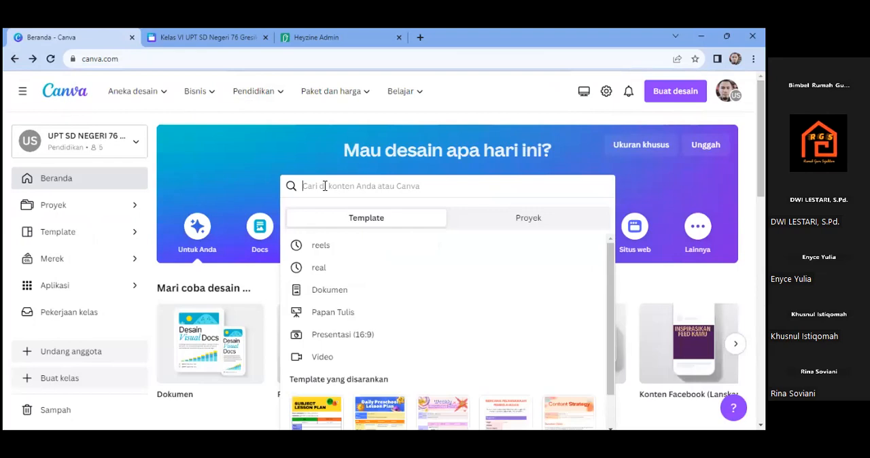
text(thu)
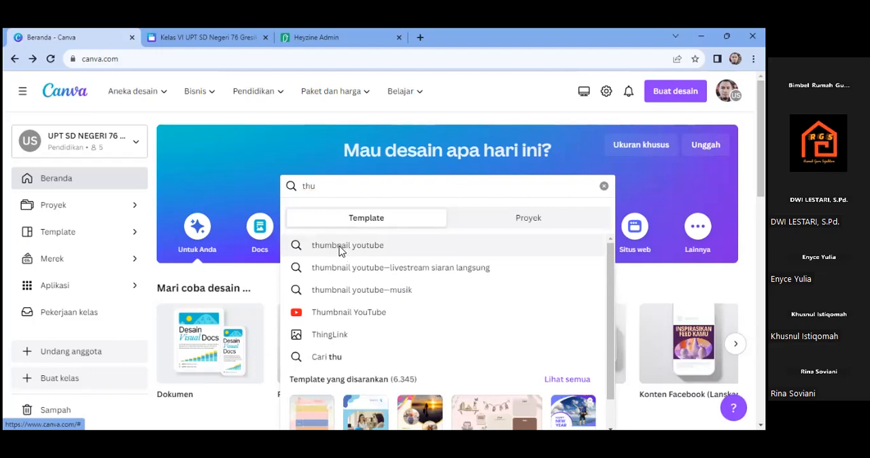
click(340, 249)
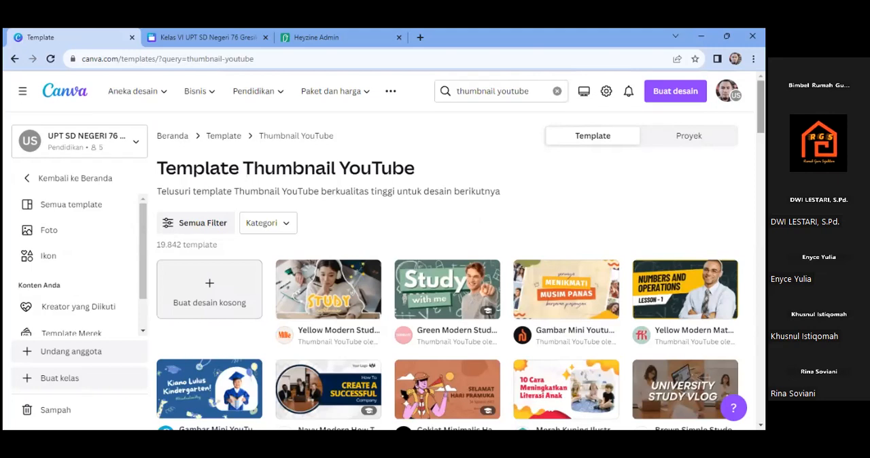
- Browse the YouTube thumbnail templates and open the blue Vlog Kelulusan Kindergarten template as a new design
scroll(448, 272, down, 3)
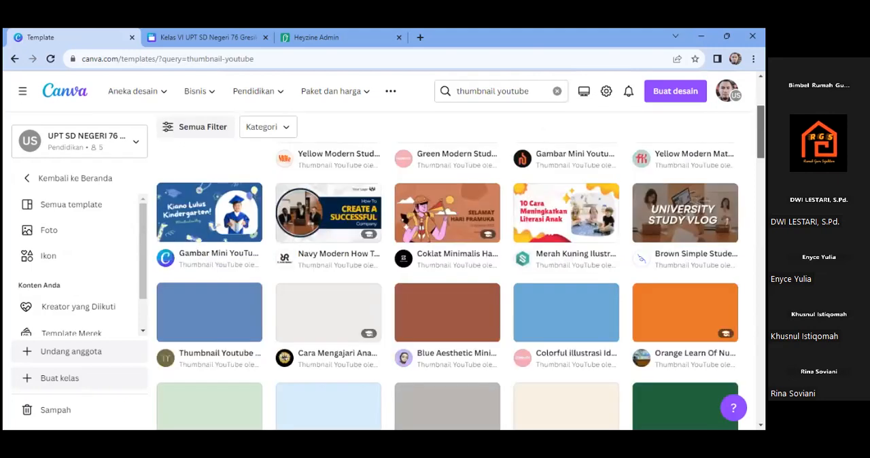
scroll(448, 272, up, 1)
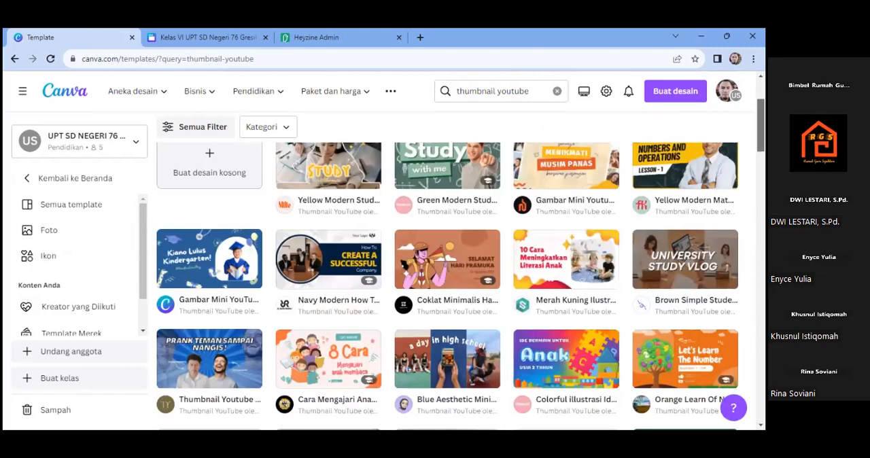
click(197, 260)
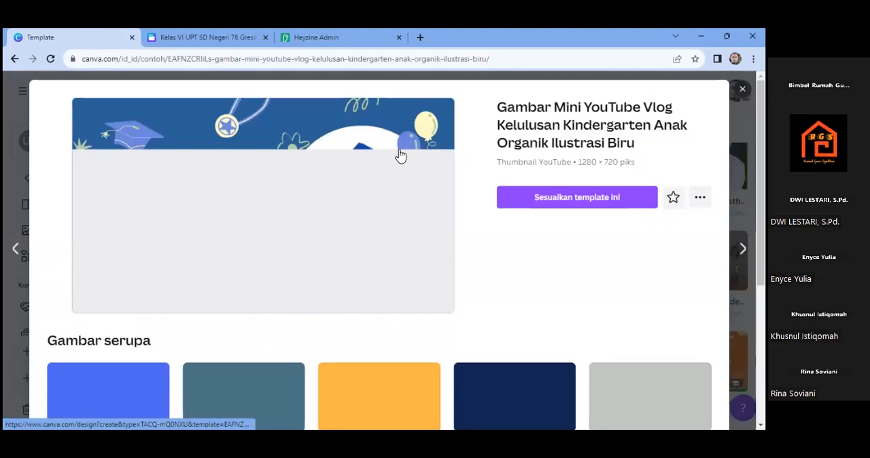
click(560, 200)
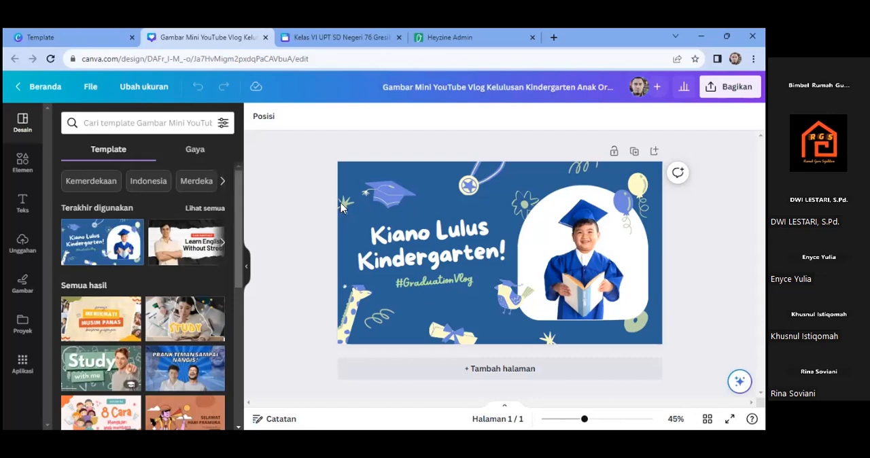
- Show where own files can be uploaded, and add the uploaded red-background portrait photo to the thumbnail page
click(22, 246)
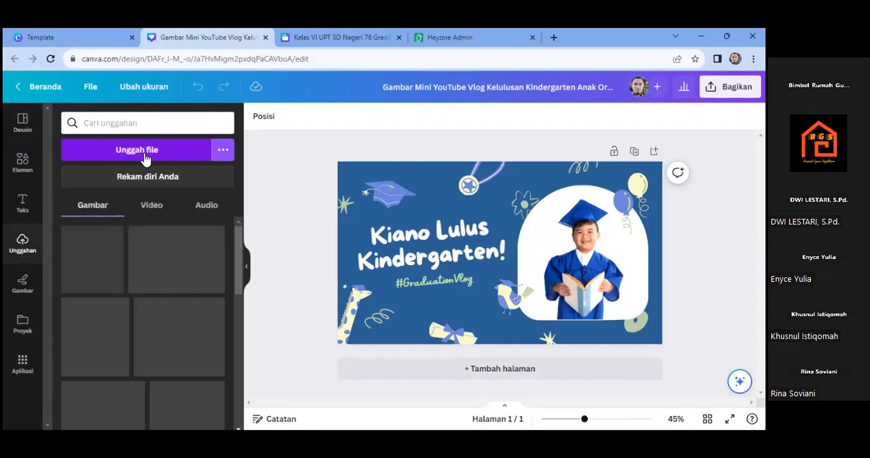
click(145, 155)
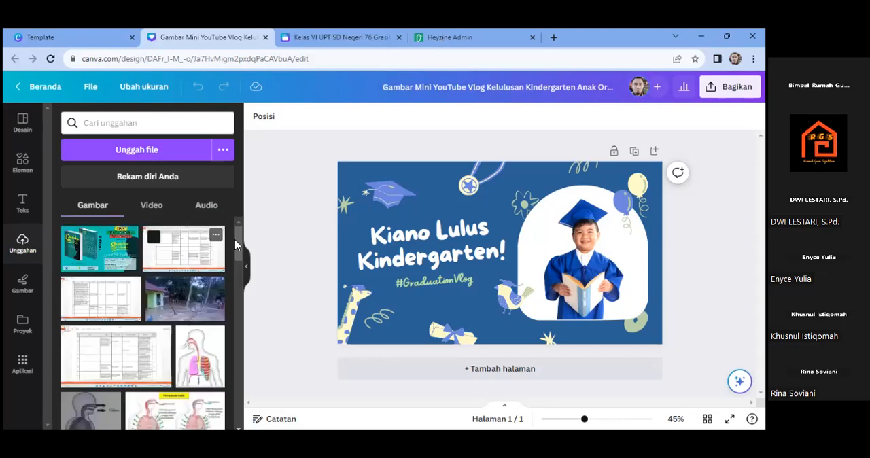
drag(236, 242, 235, 314)
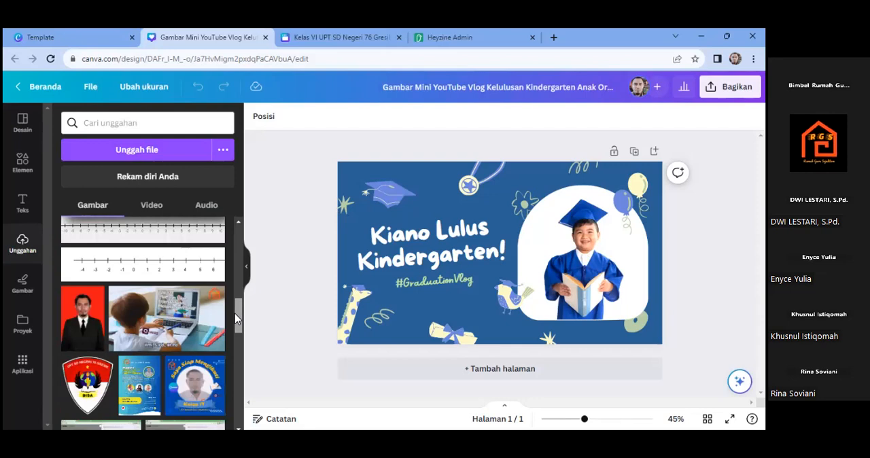
click(85, 331)
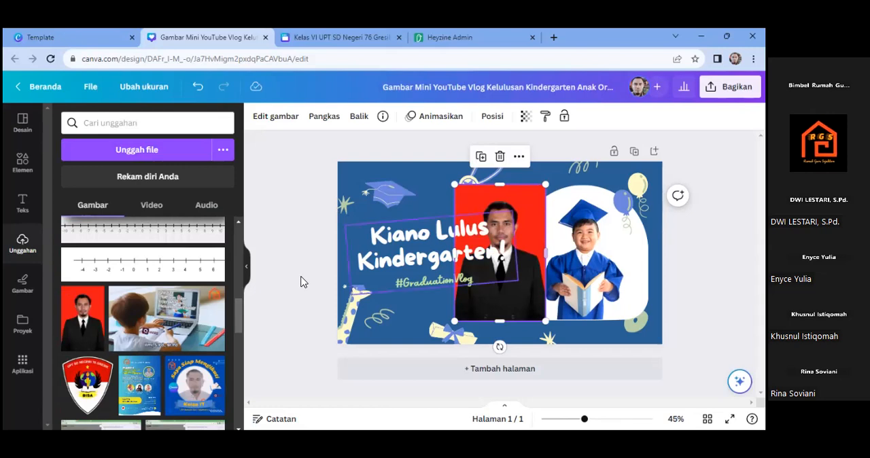
click(140, 157)
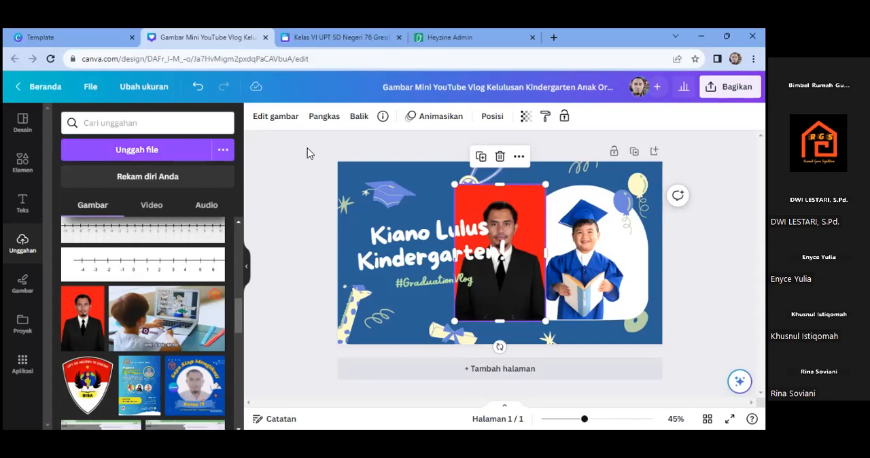
- Switch to the Heyzine flipbook editor, turn pages of the Maling Kundang book, and view its page effect settings
click(449, 37)
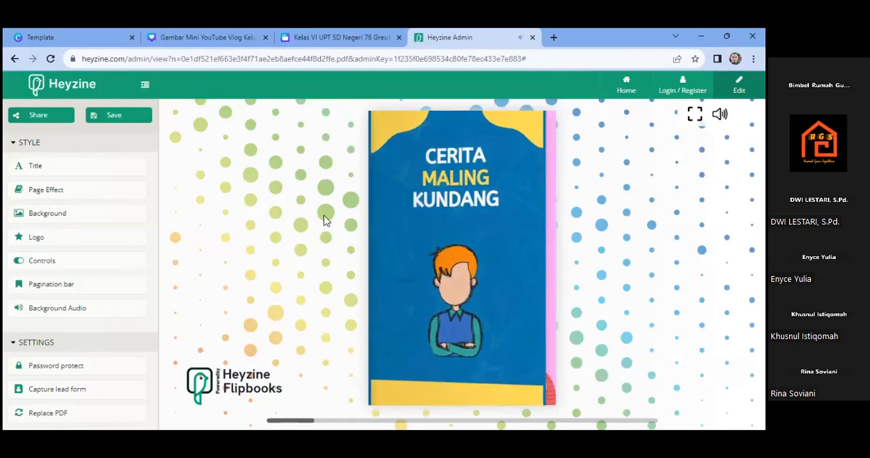
click(501, 164)
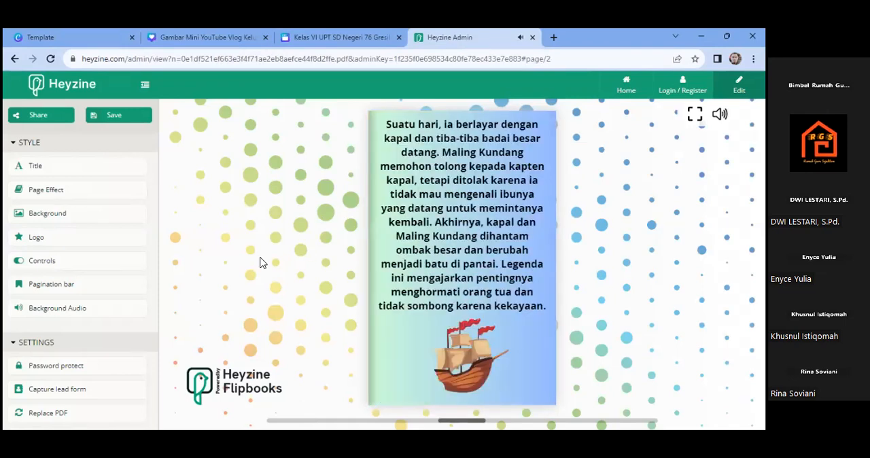
click(85, 197)
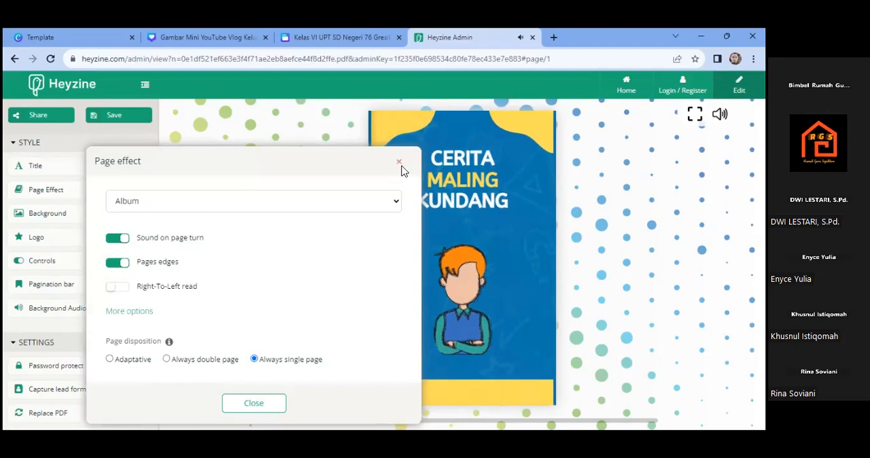
click(544, 148)
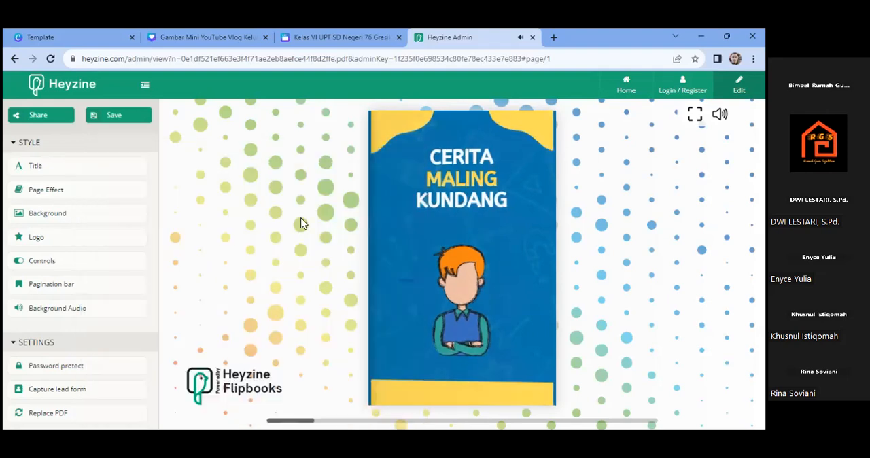
click(422, 184)
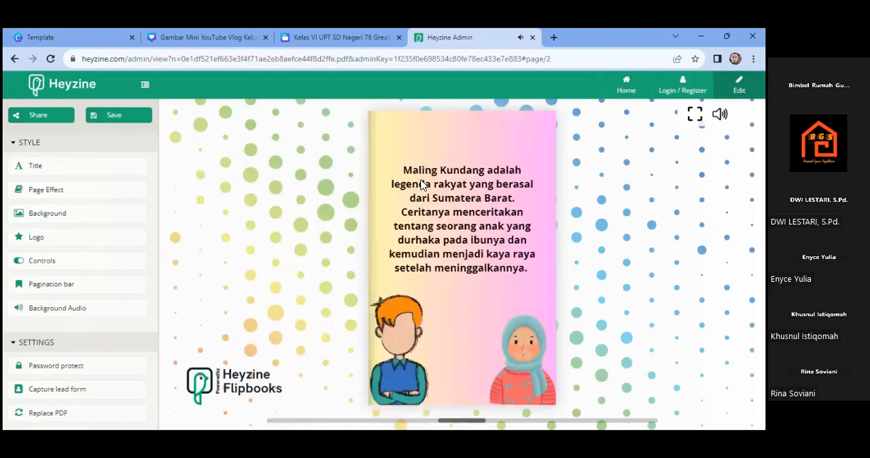